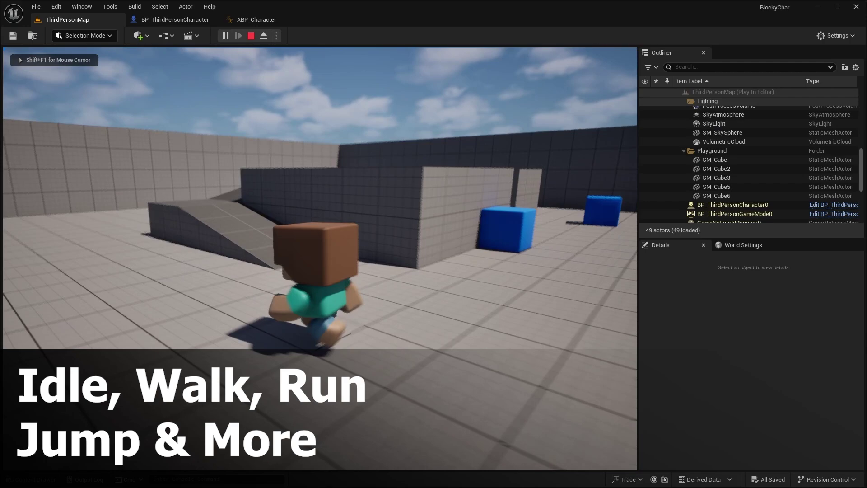
Step: Play-test the blocky character by running in different directions and jumping around the third-person level
key(s)
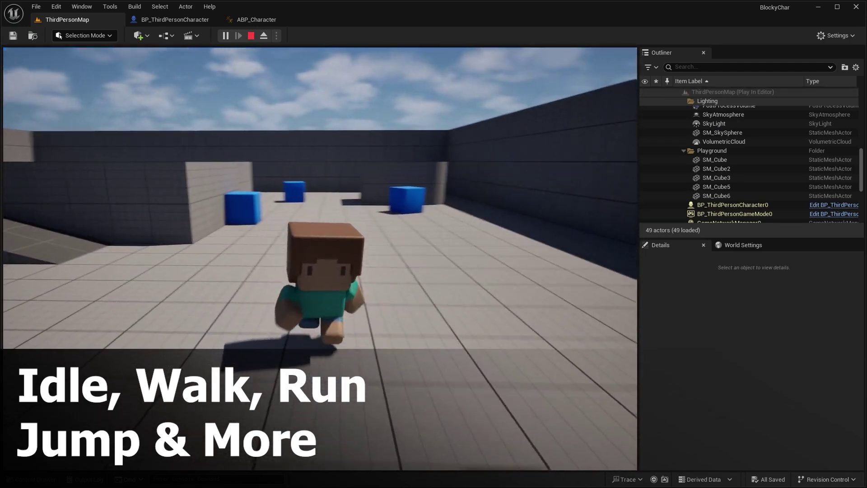
key(d)
key(s)
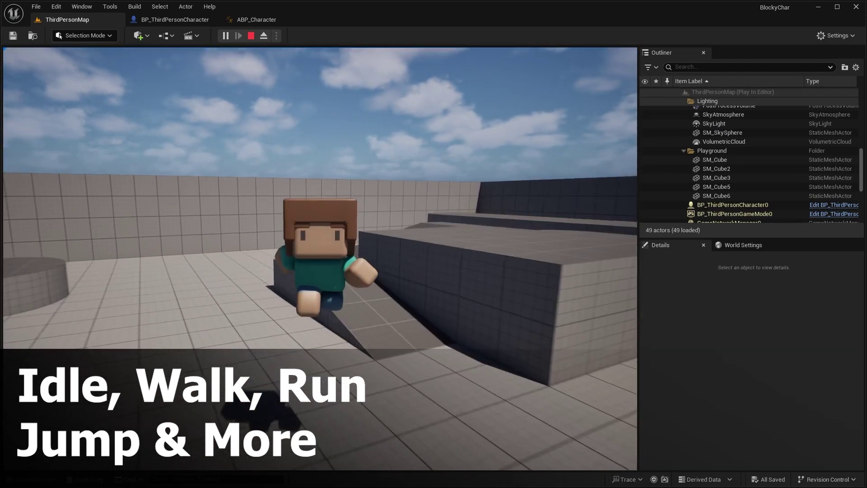
key(w)
key(space)
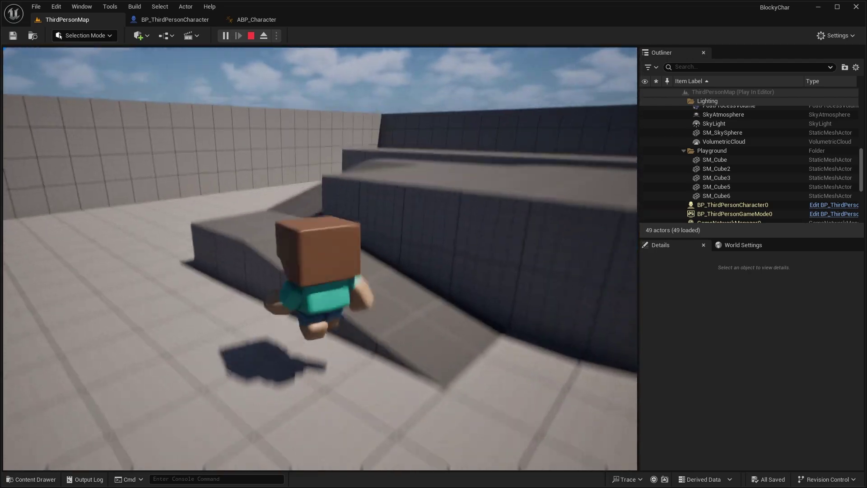
key(space)
key(d)
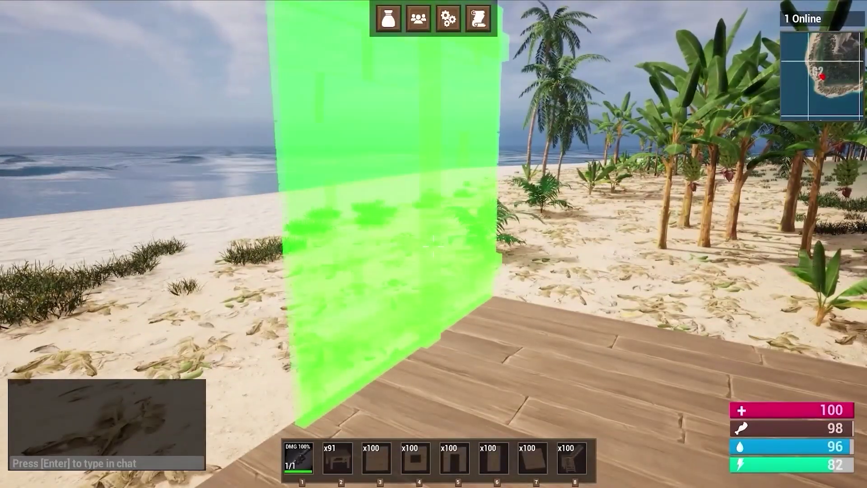
click(434, 244)
key(5)
click(434, 244)
key(3)
click(434, 244)
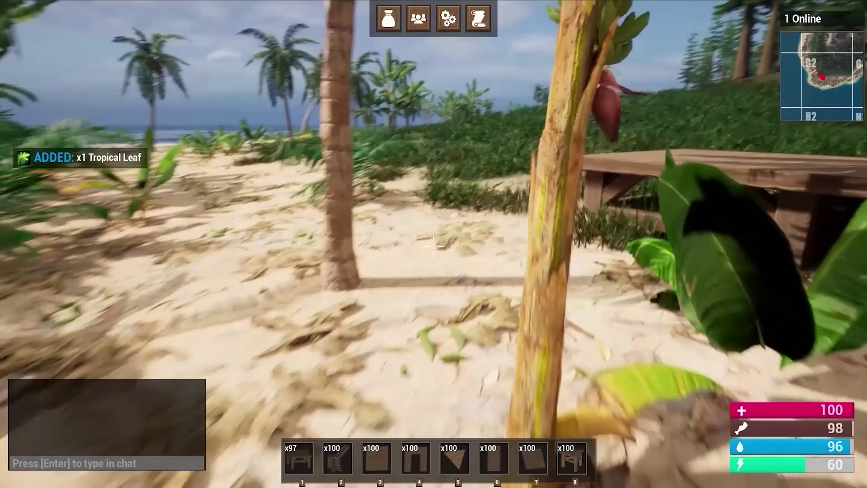
key(e)
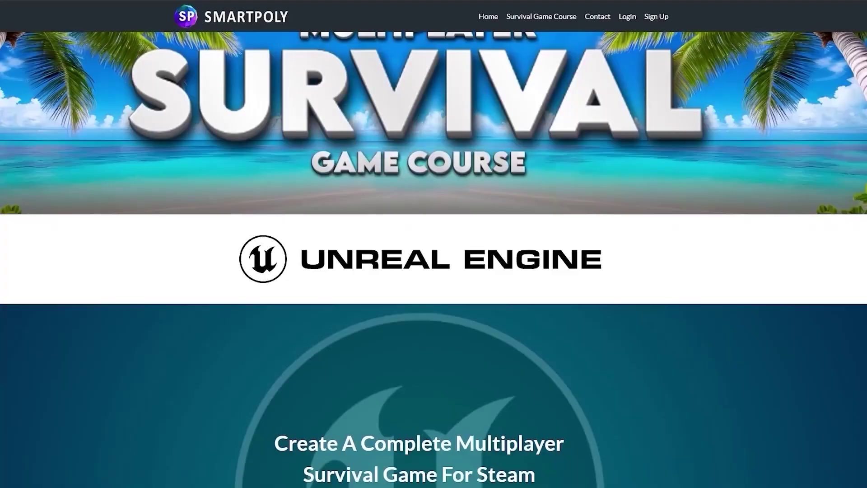
scroll(434, 244, down, 5)
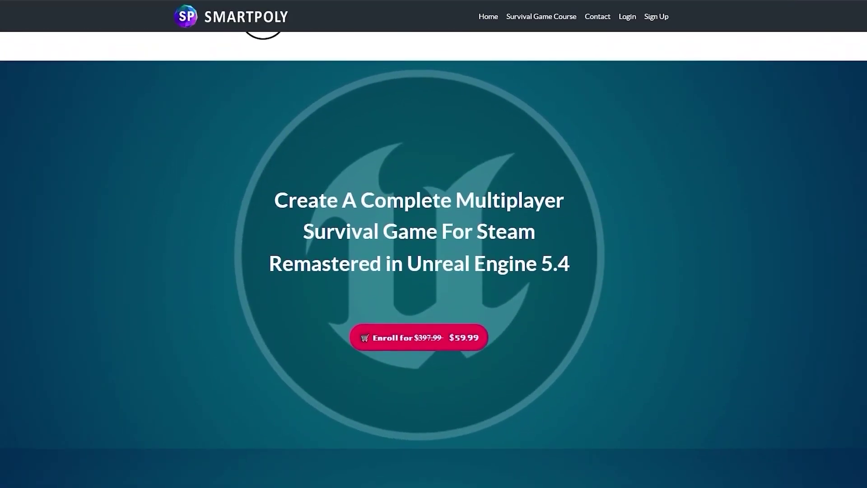
scroll(434, 244, down, 8)
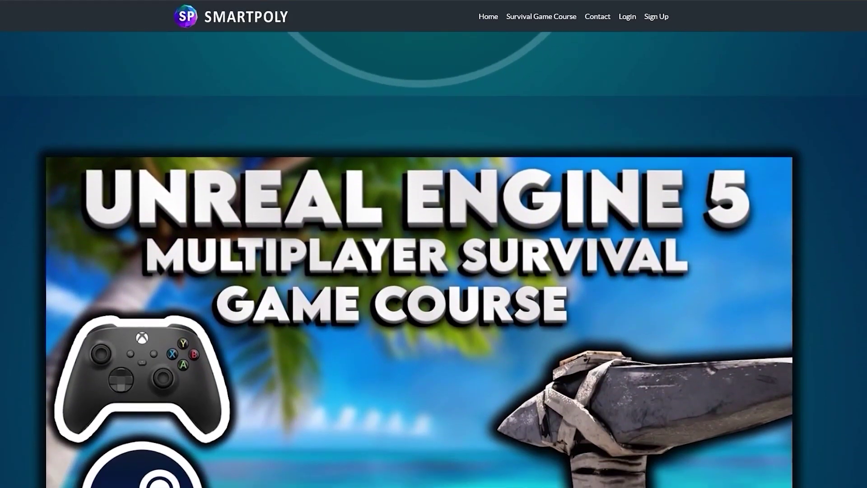
scroll(434, 244, down, 12)
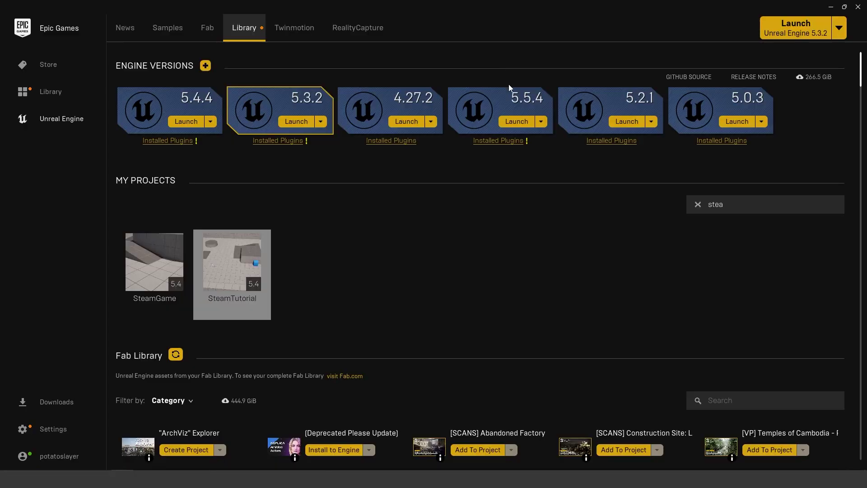
Step: Launch Unreal Engine 5.5.4 and create a Third Person Blueprint game project named BlockyChar
click(517, 121)
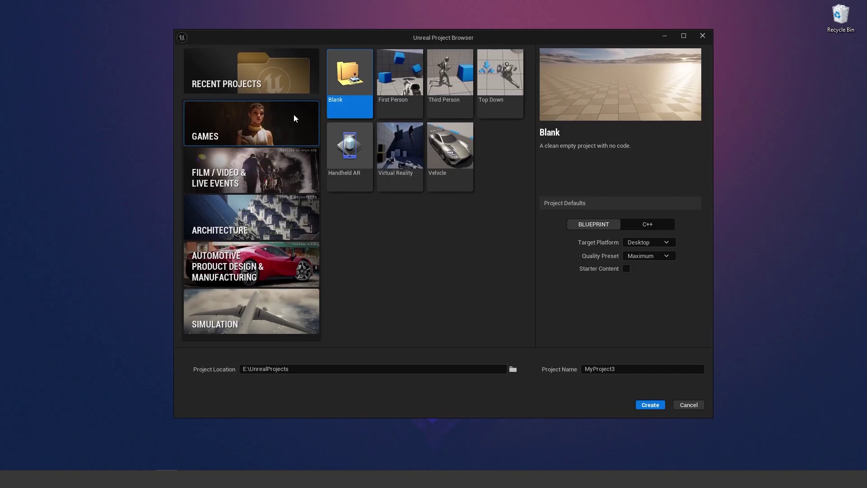
click(442, 115)
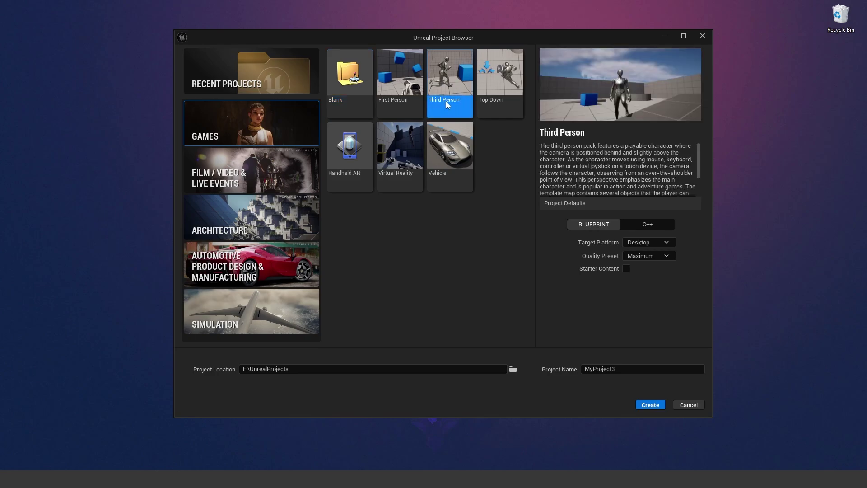
click(642, 369)
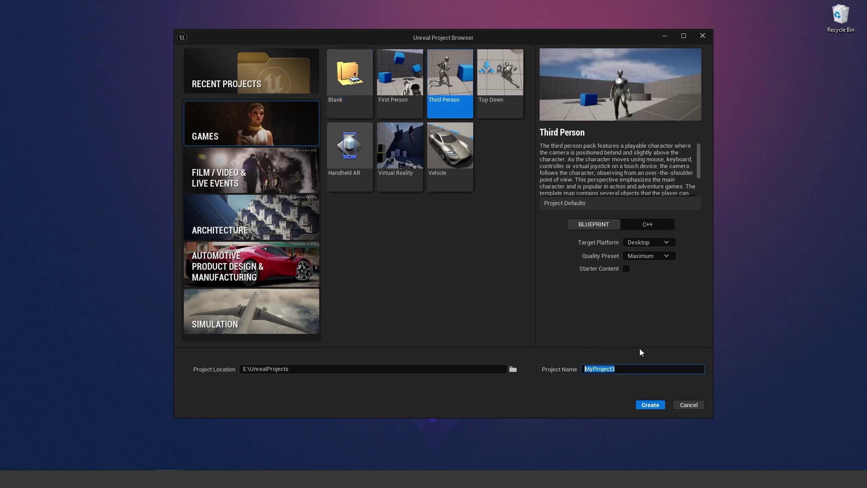
click(651, 405)
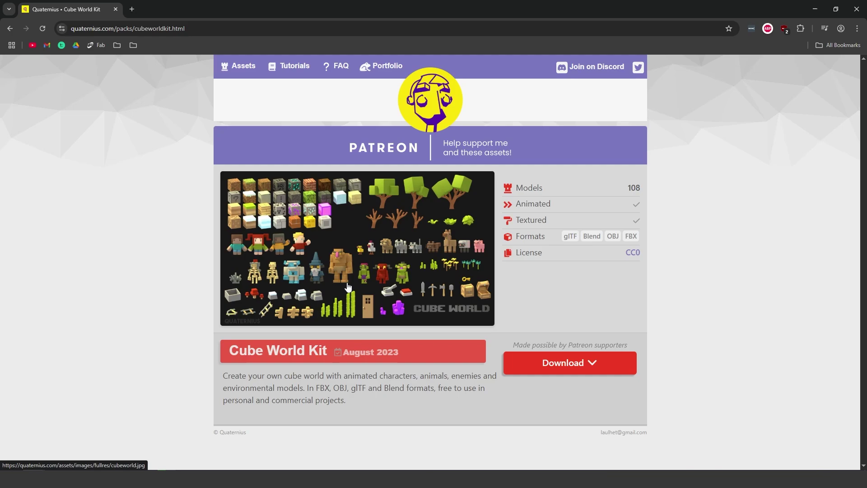
Step: Open the free download folder of the Cube World Kit from its Quaternius page in the browser
drag(239, 351, 297, 355)
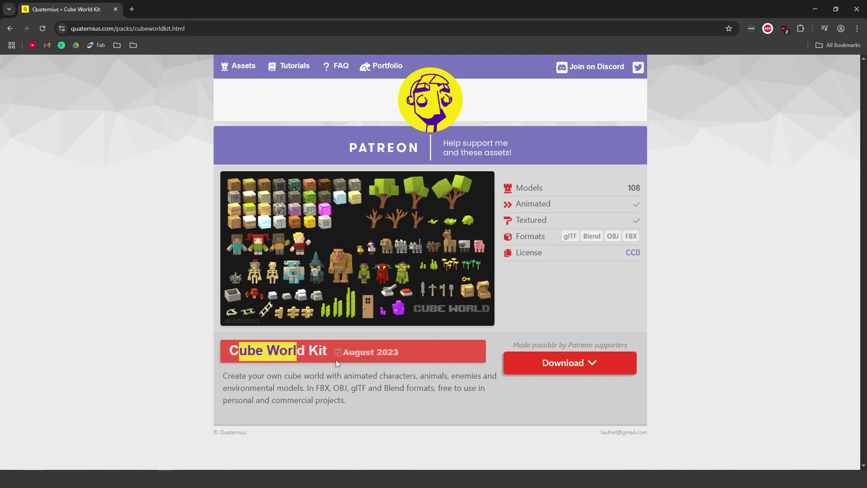
click(336, 381)
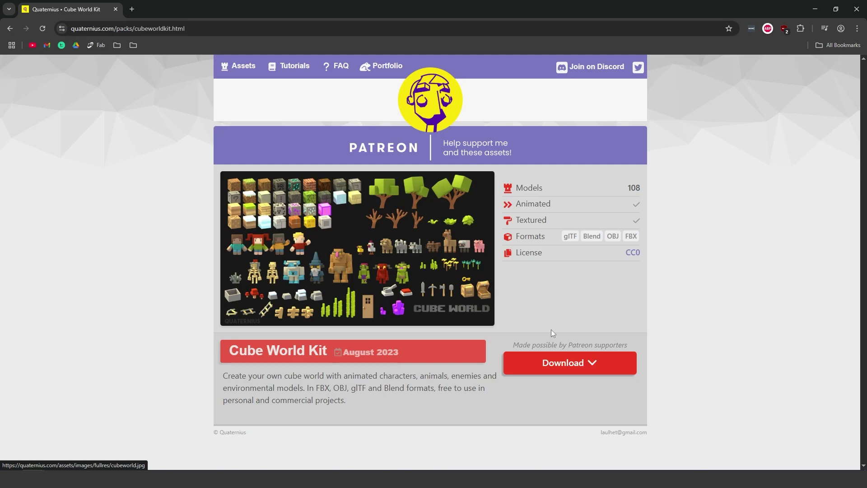
click(564, 361)
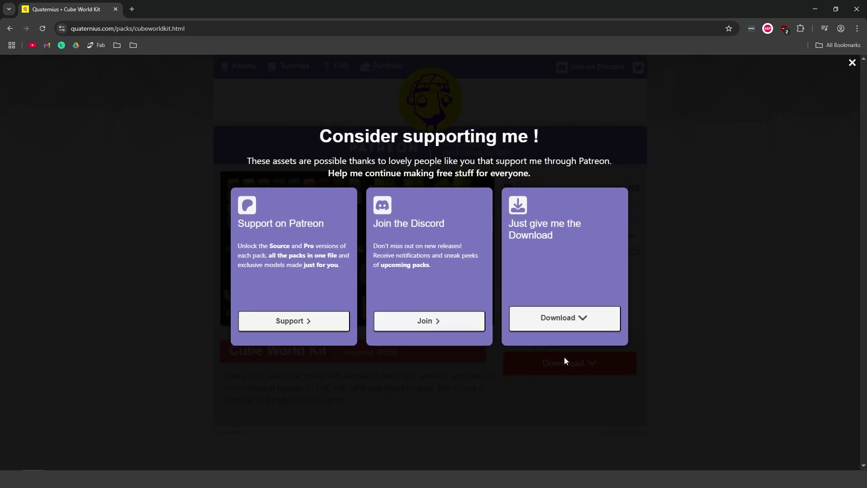
click(568, 324)
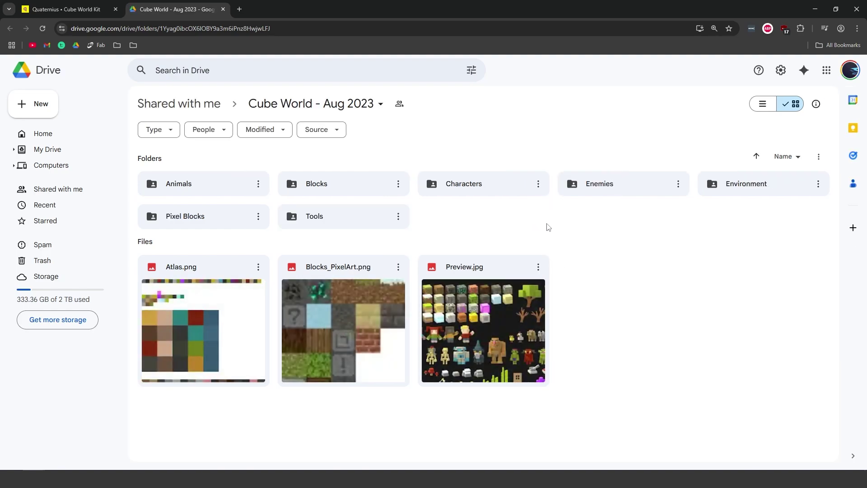
Step: Download the FBX folder found inside the Cube World pack's Characters folder
double_click(509, 192)
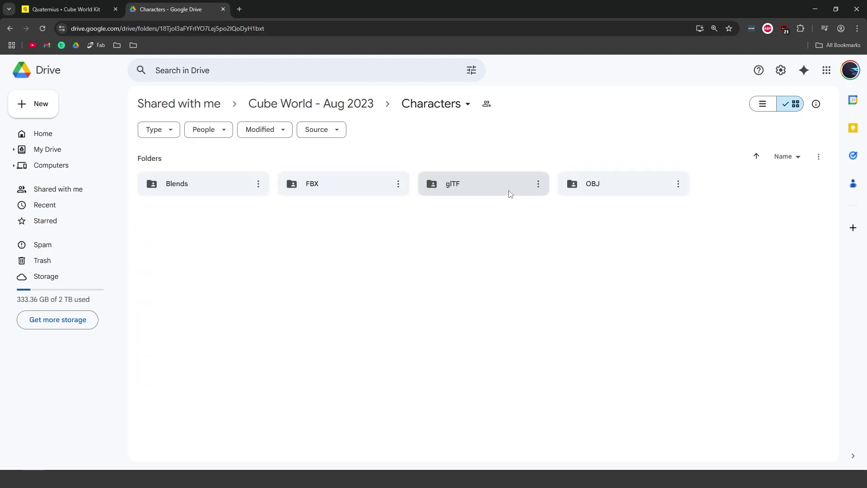
click(398, 183)
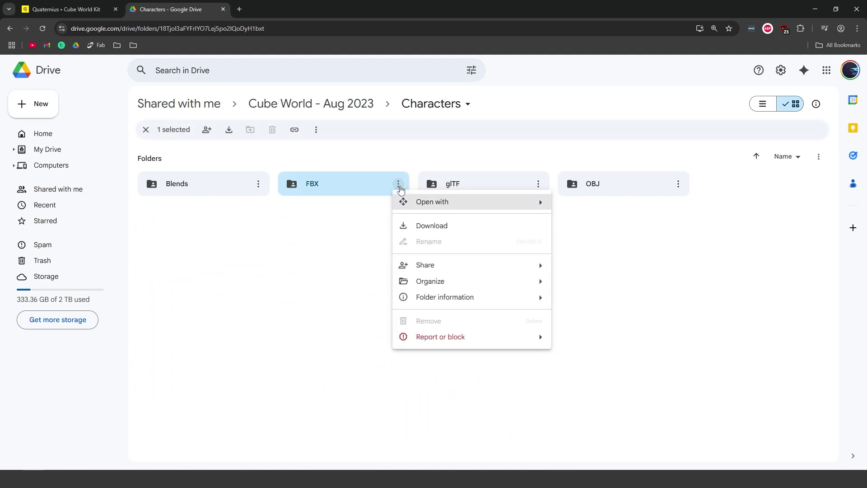
click(437, 226)
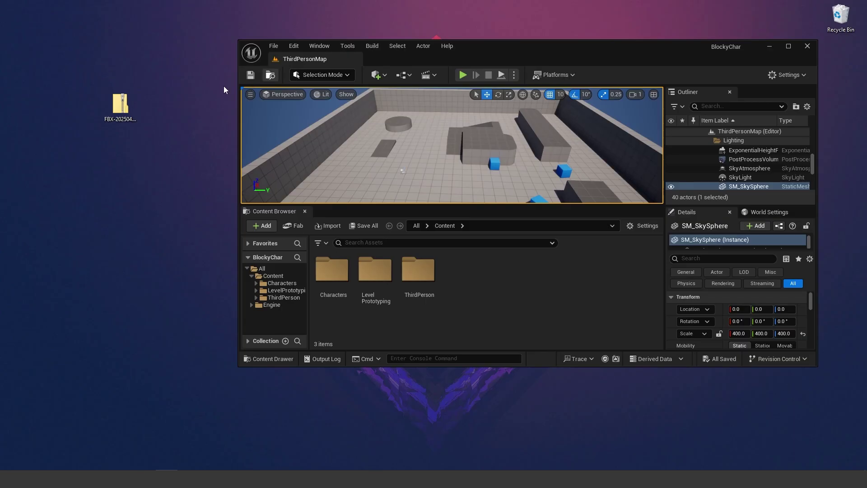
Step: Extract the downloaded FBX zip archive on the desktop and open the FBX folder inside the extracted files
drag(120, 103, 130, 151)
right_click(130, 151)
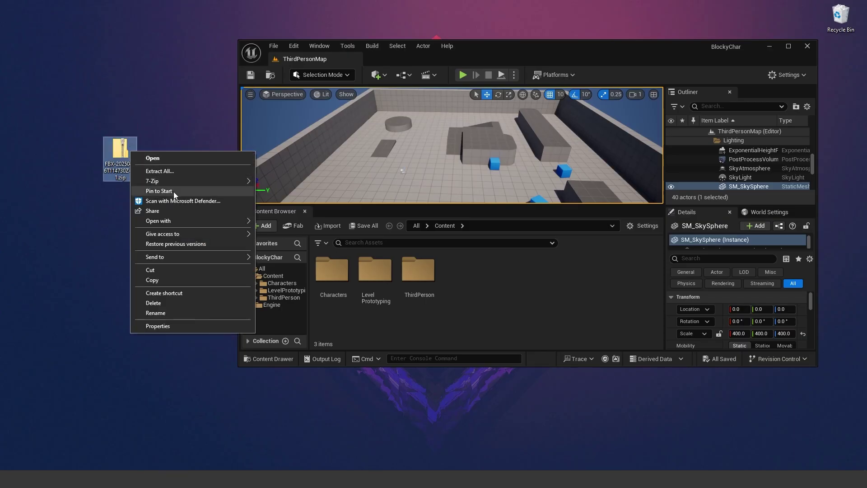
click(182, 172)
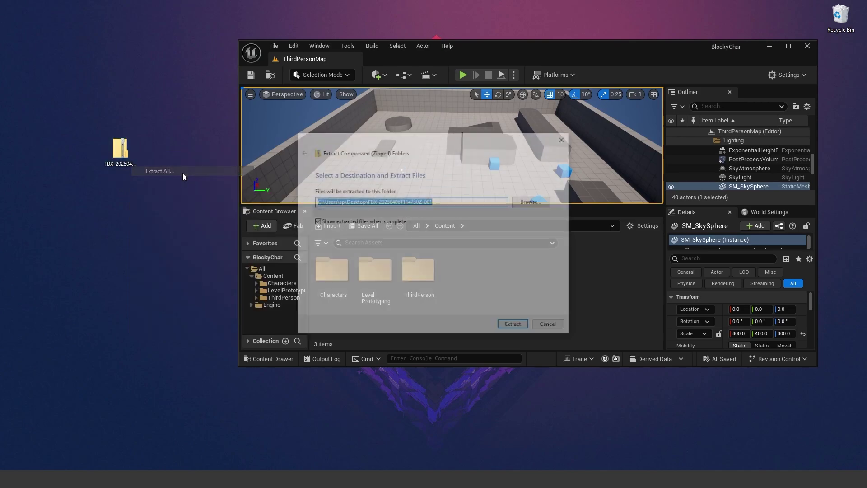
click(515, 326)
drag(300, 45, 295, 77)
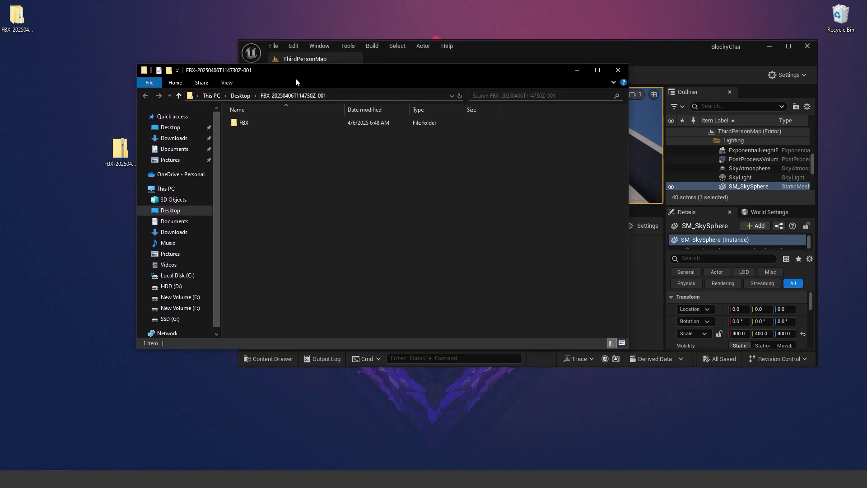
drag(17, 17, 85, 107)
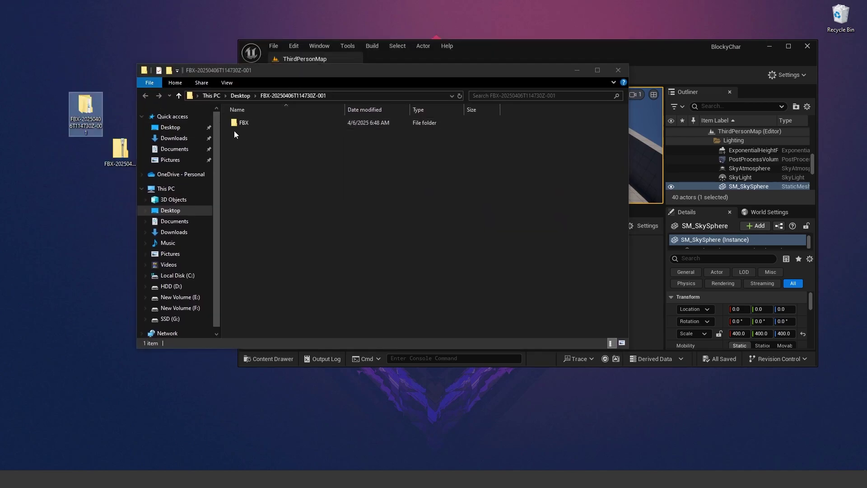
double_click(277, 122)
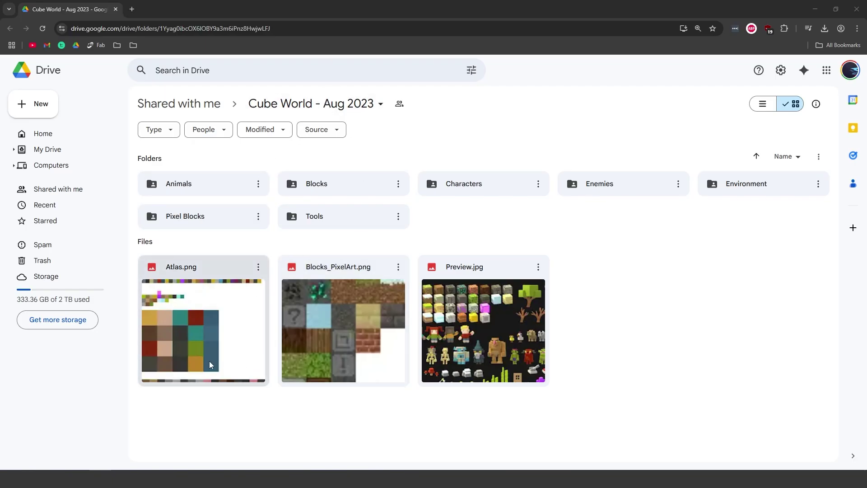
Step: Download Atlas.png from the Cube World - Aug 2023 folder in Google Drive and minimise the browser
click(210, 361)
double_click(226, 361)
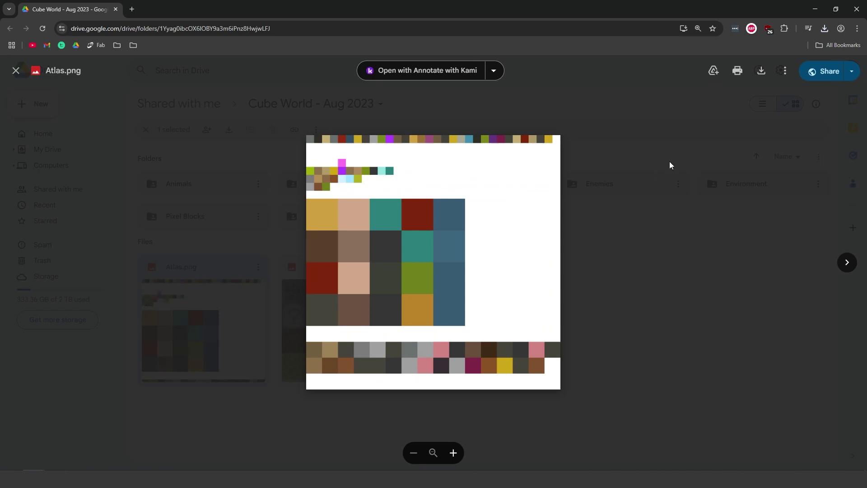
click(761, 72)
click(815, 9)
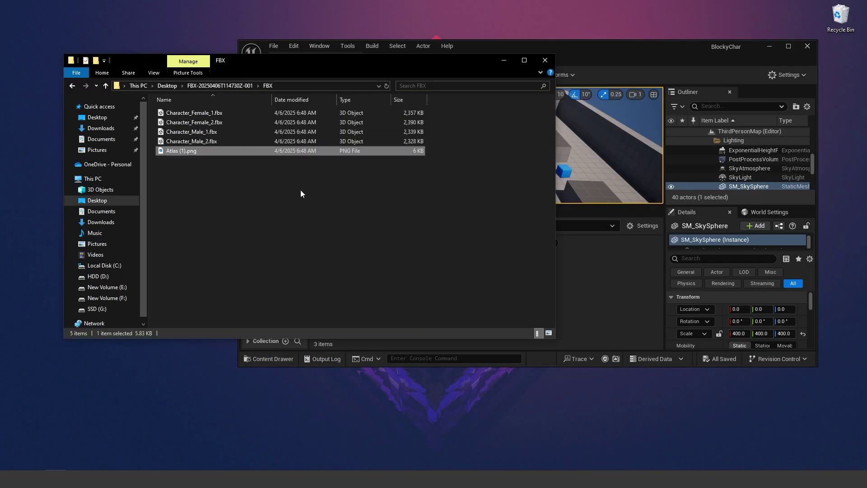
Step: Show the FBX folder's files as large icons and move its window aside to uncover more of the Unreal Editor
right_click(259, 173)
click(384, 189)
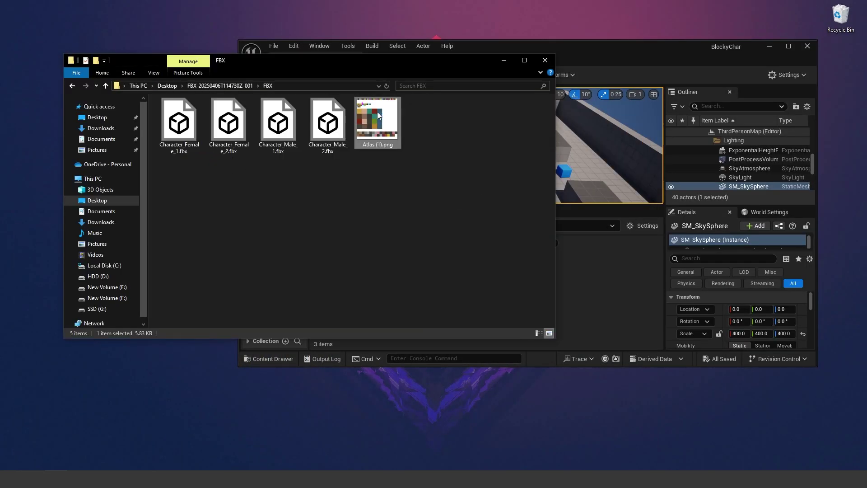
drag(442, 157, 387, 117)
drag(432, 62, 383, 59)
drag(268, 191, 149, 145)
drag(297, 188, 103, 98)
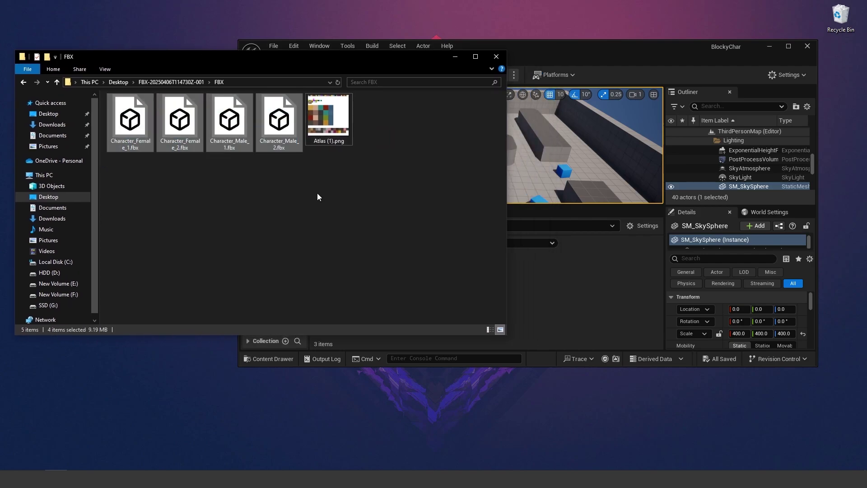
click(320, 194)
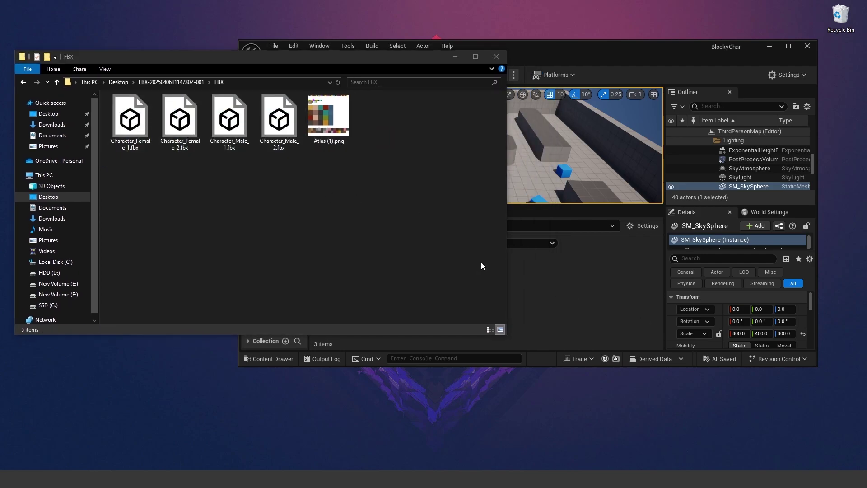
drag(184, 180, 174, 178)
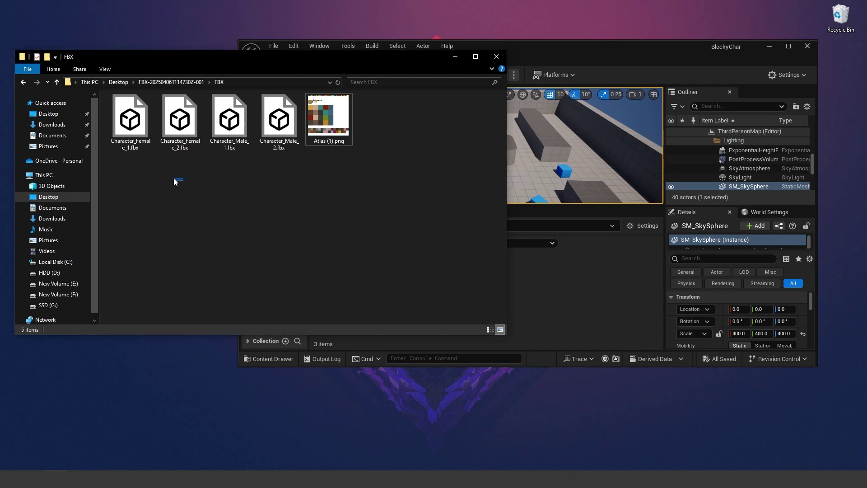
click(279, 118)
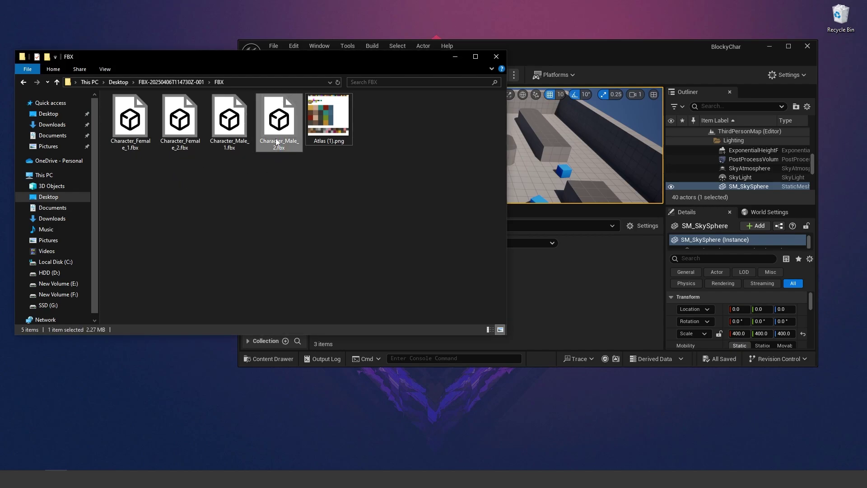
Step: In the Unreal Editor, create a folder named _Main inside the Content folder and open it
click(639, 309)
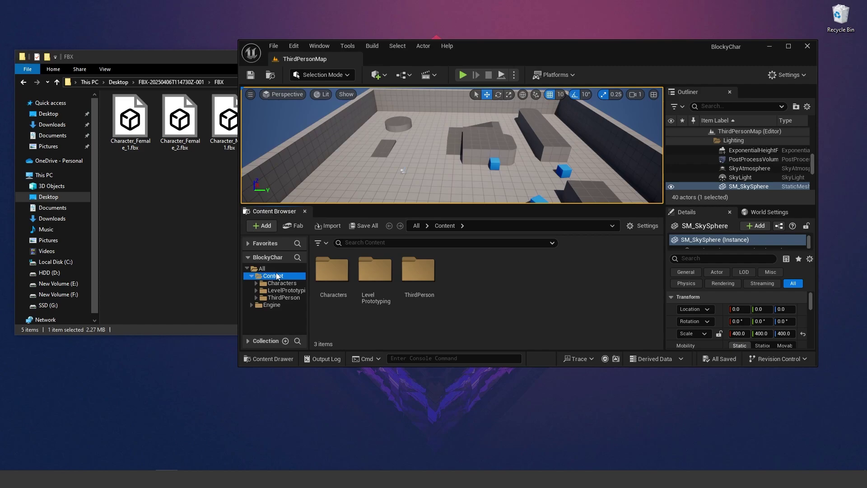
right_click(511, 276)
click(578, 173)
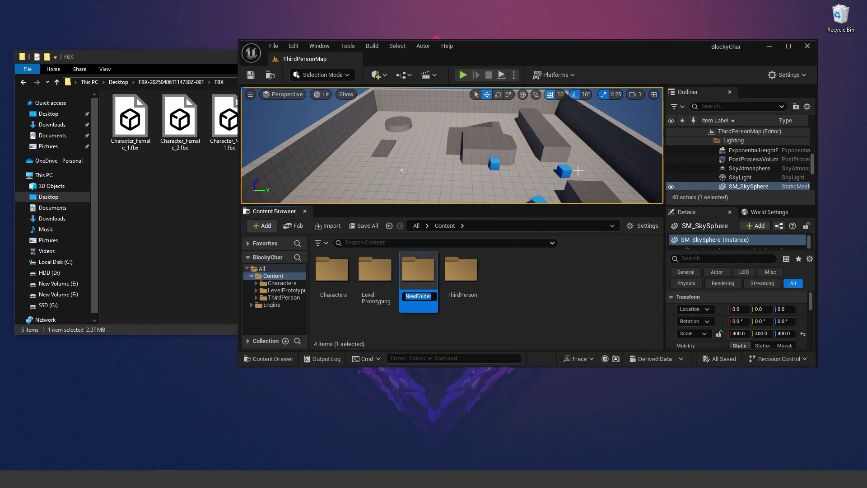
text(_Main)
key(Return)
double_click(339, 294)
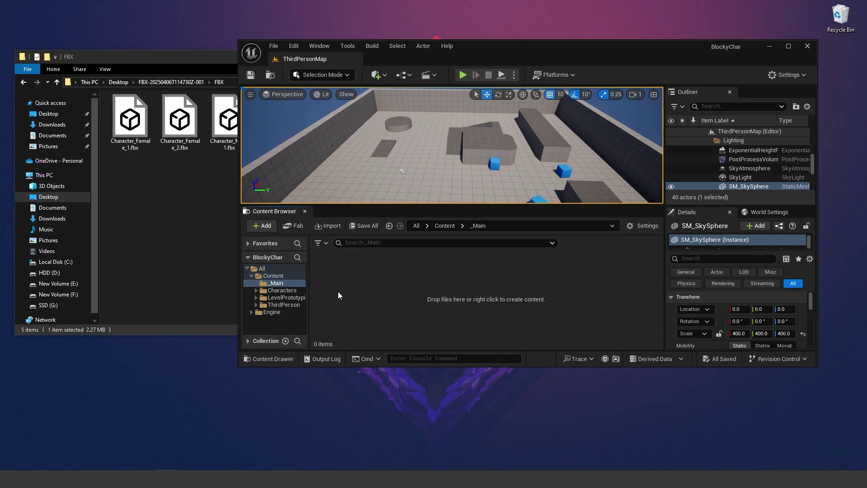
Step: Create a folder named Character inside the _Main folder and open it
right_click(464, 273)
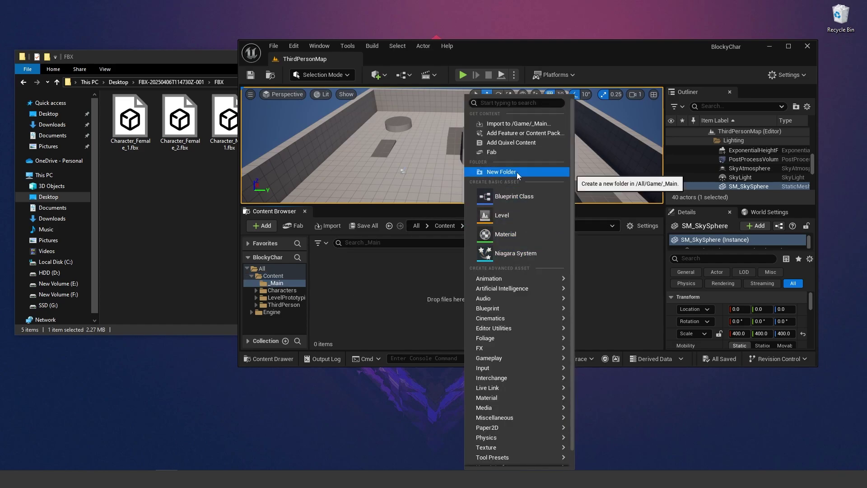
click(517, 172)
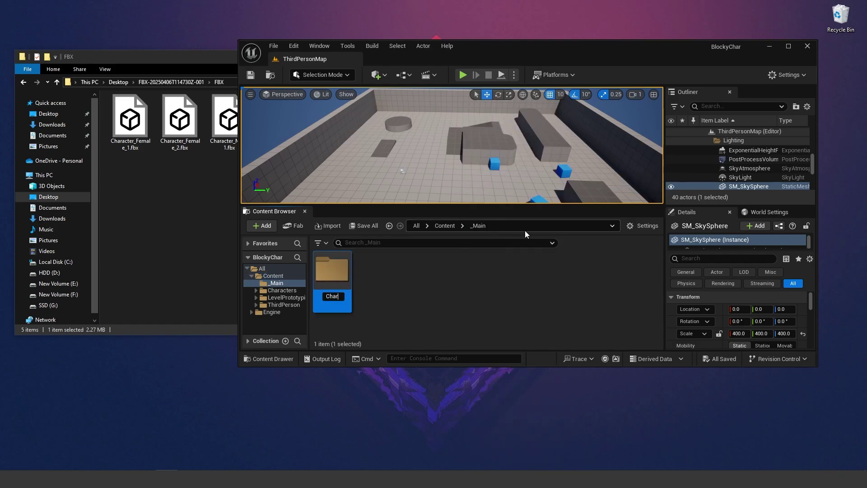
double_click(333, 271)
Step: Import Character_Male_2.fbx from the FBX folder into the Character folder, keeping the default import settings
drag(545, 49, 632, 44)
drag(271, 57, 259, 56)
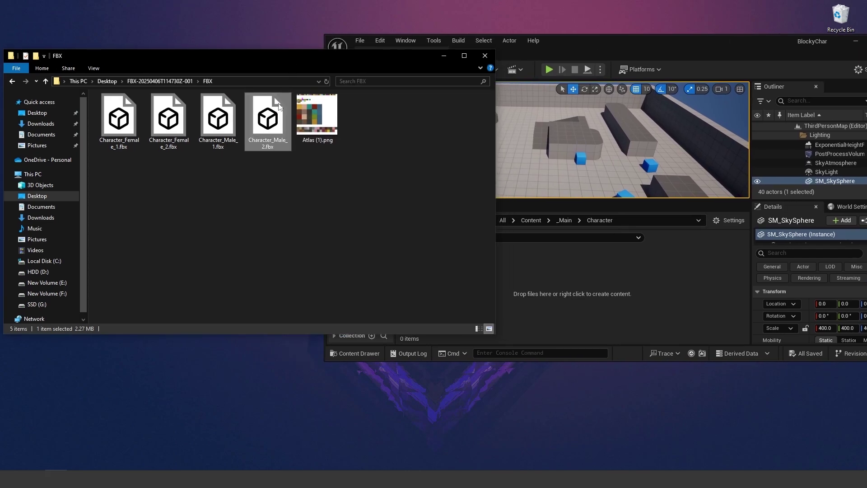
drag(248, 205, 644, 300)
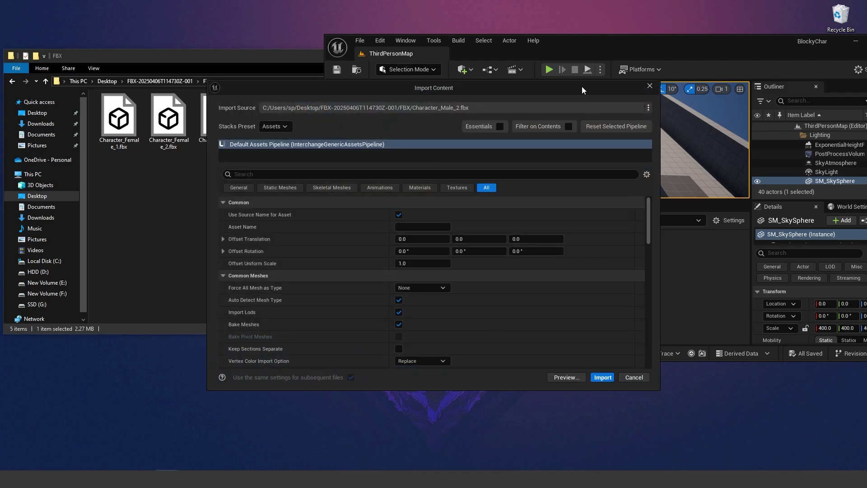
drag(582, 87, 603, 83)
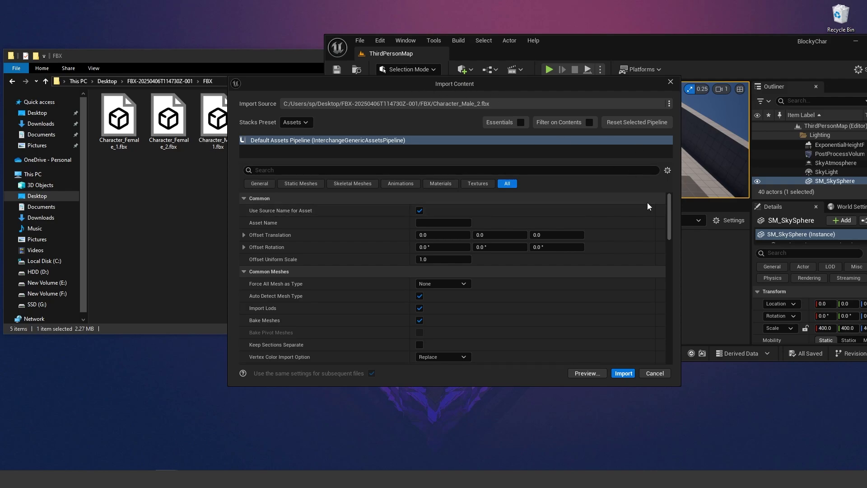
scroll(648, 203, down, 5)
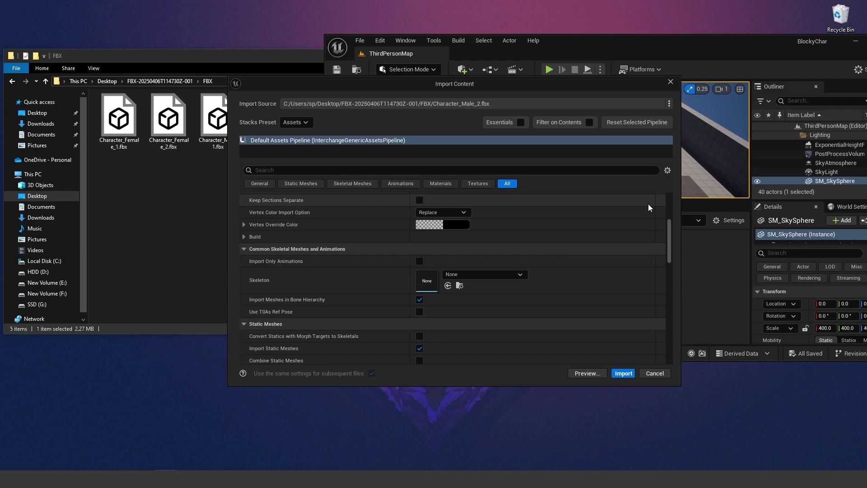
scroll(649, 204, up, 3)
scroll(648, 204, down, 4)
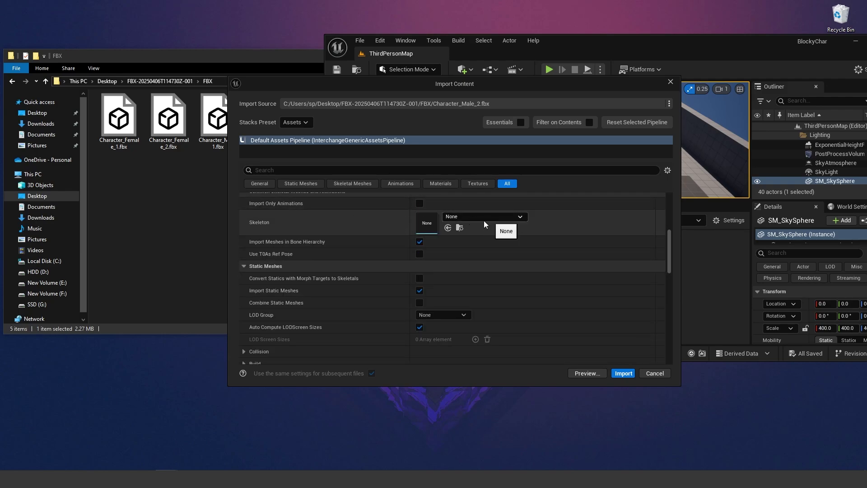
scroll(527, 218, down, 2)
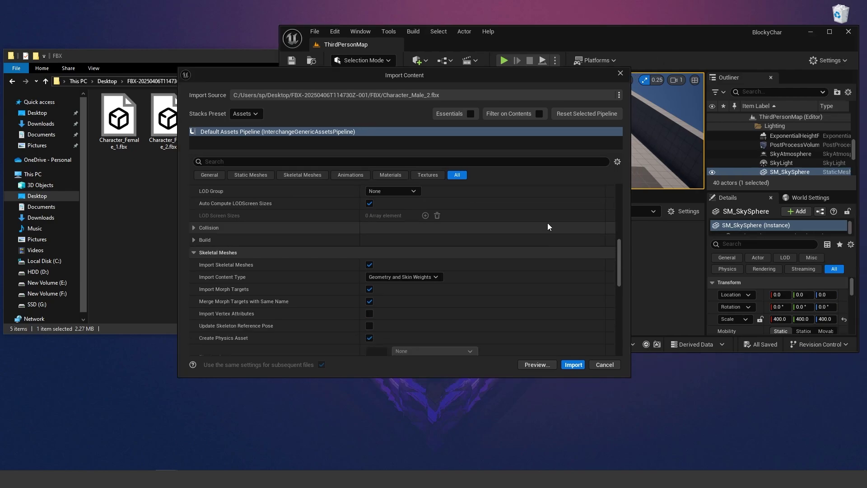
scroll(542, 225, down, 2)
scroll(535, 224, down, 3)
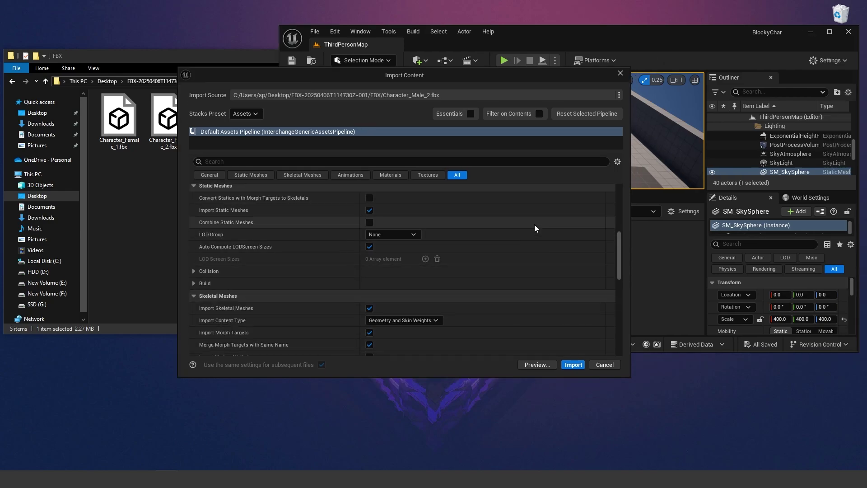
scroll(535, 226, down, 8)
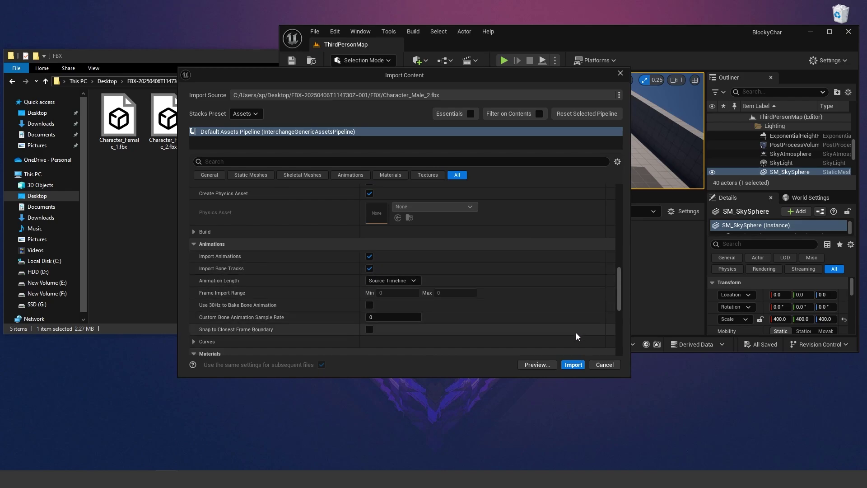
click(573, 365)
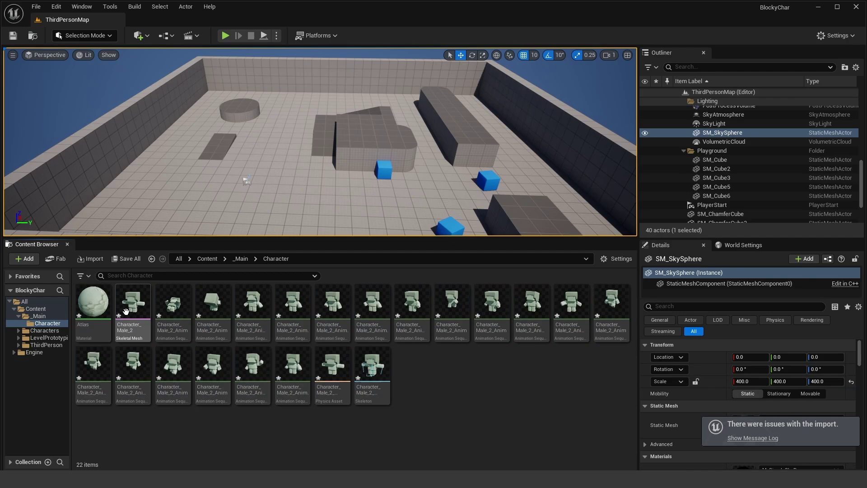
Step: Import the Atlas (1).png texture from the FBX folder in File Explorer into the Character folder
mouse_move(108, 308)
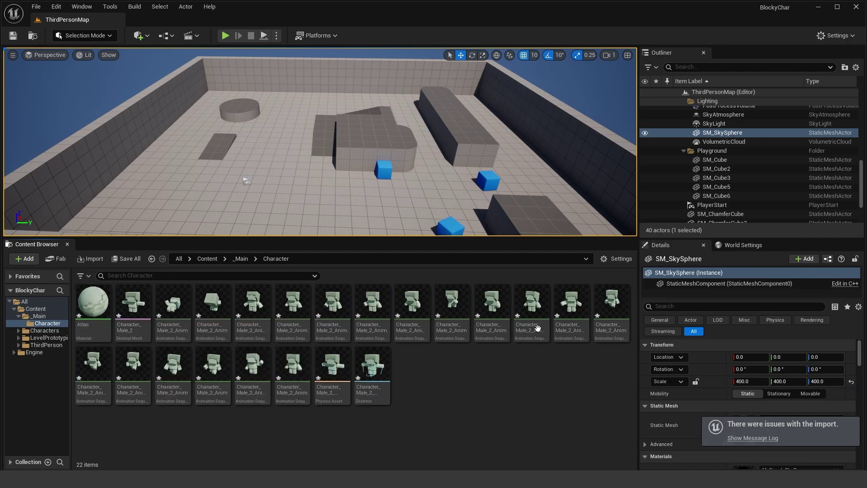
key(alt+Tab)
click(318, 116)
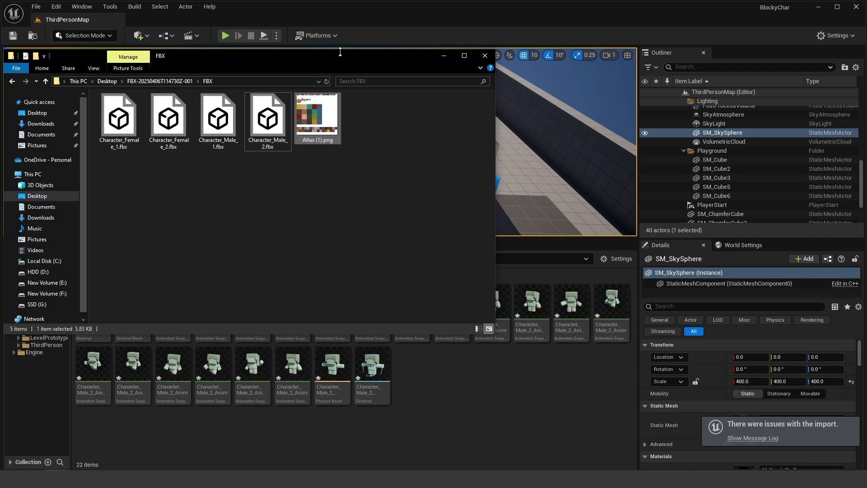
drag(347, 60, 459, 34)
drag(428, 90, 538, 404)
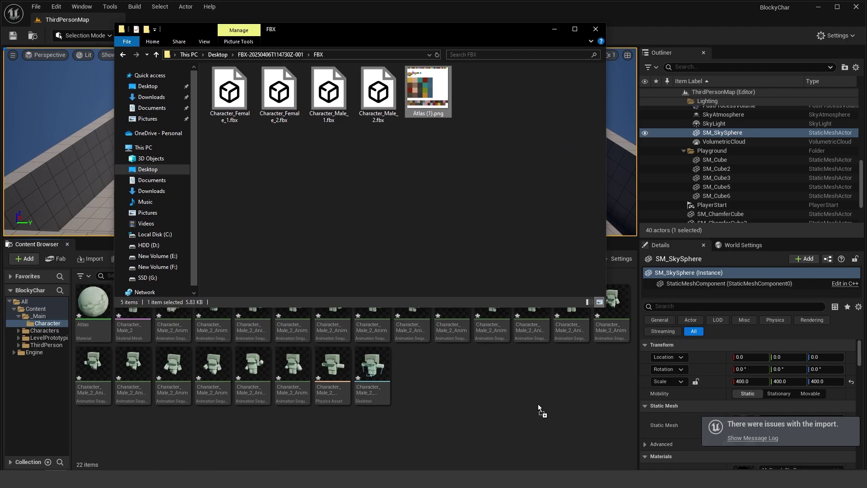
click(596, 396)
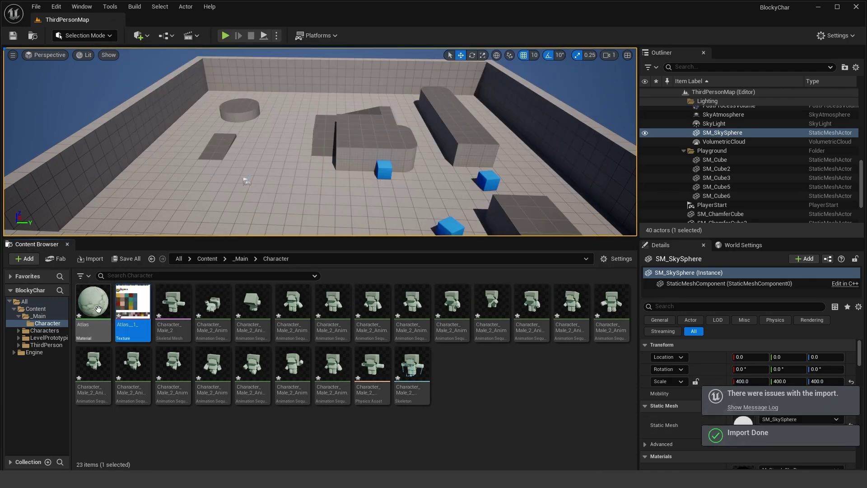
Step: Open the Atlas material and delete every node feeding its main output node
mouse_move(101, 311)
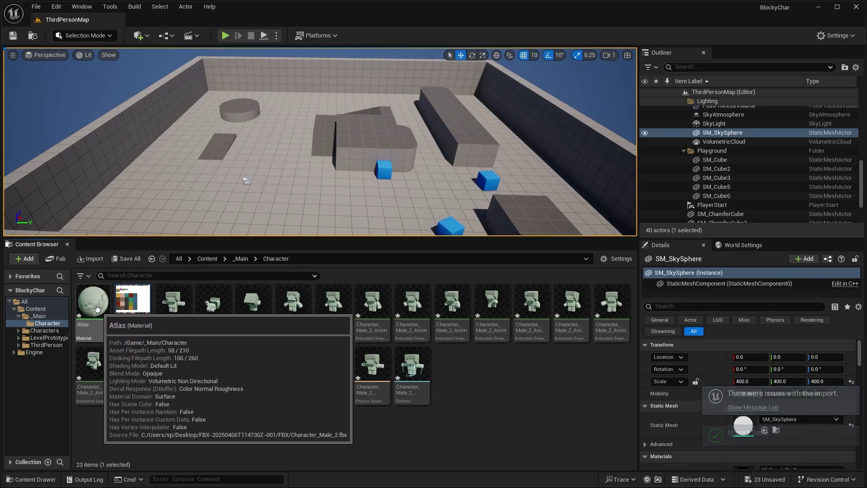
double_click(94, 309)
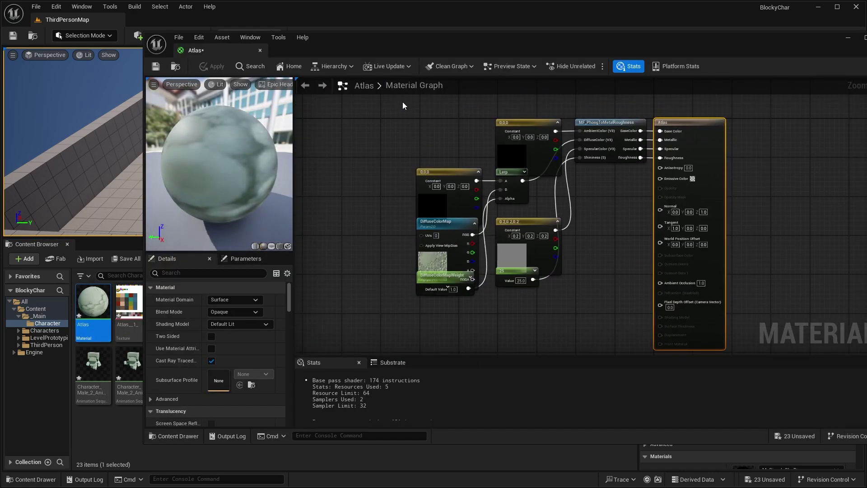
drag(404, 103, 616, 295)
key(Delete)
Step: Add the Atlas__1_ texture to the Atlas material graph and connect its RGB output to Base Color
drag(392, 44, 456, 49)
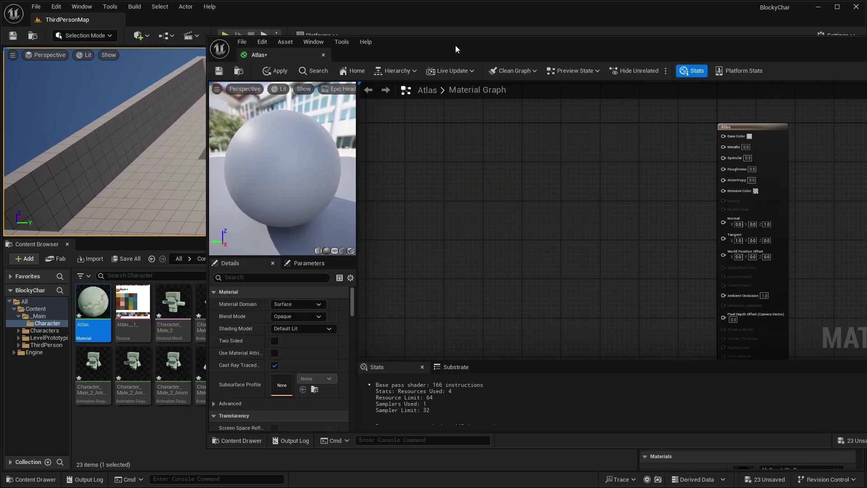
click(130, 305)
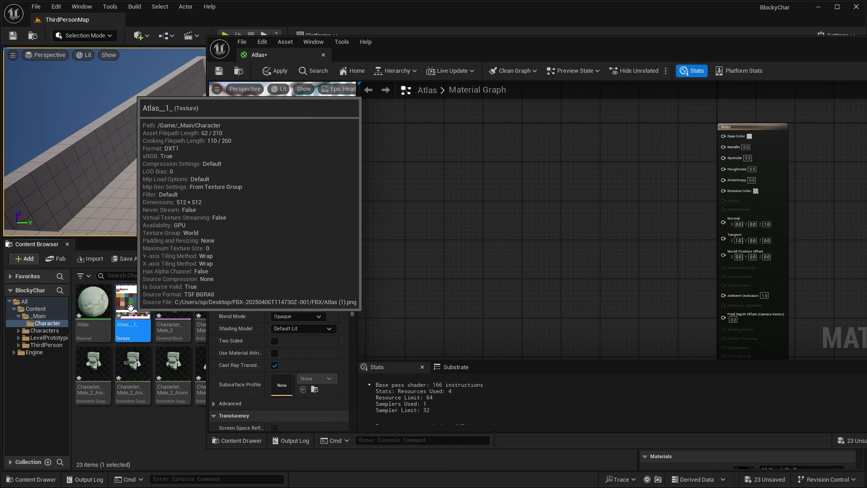
drag(130, 307, 554, 137)
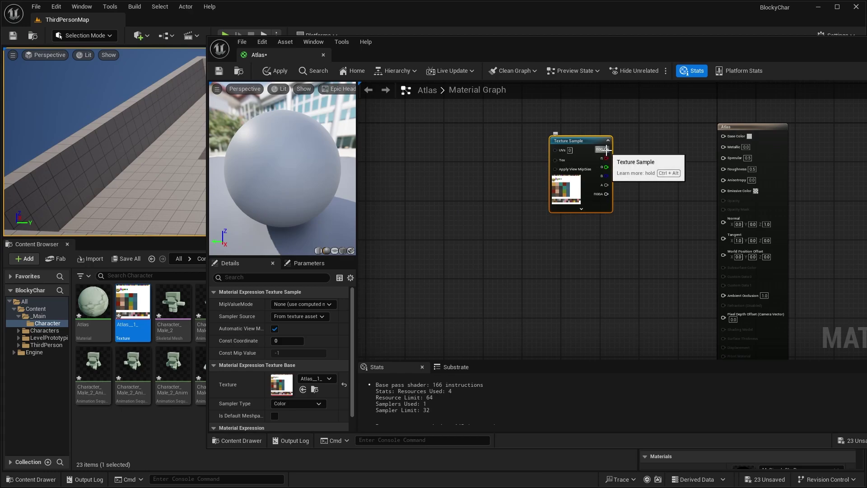
scroll(607, 150, up, 2)
drag(607, 150, 779, 129)
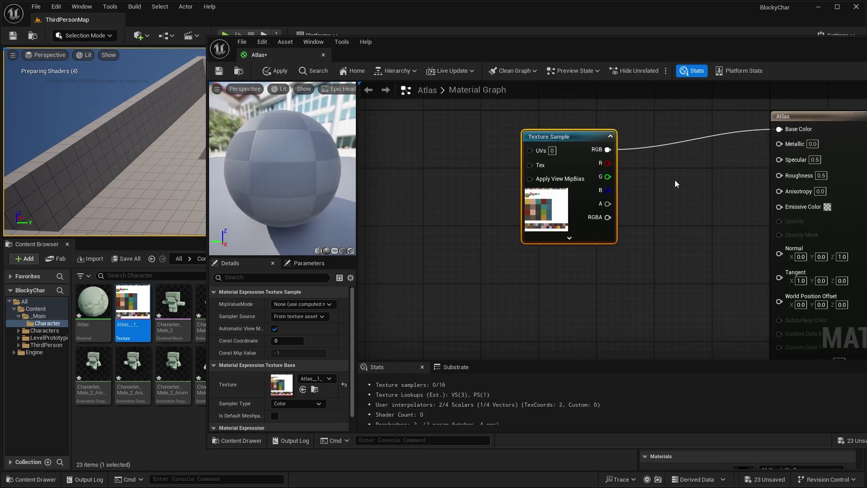
Step: Save and close the Atlas material, and save all unsaved project assets
click(219, 71)
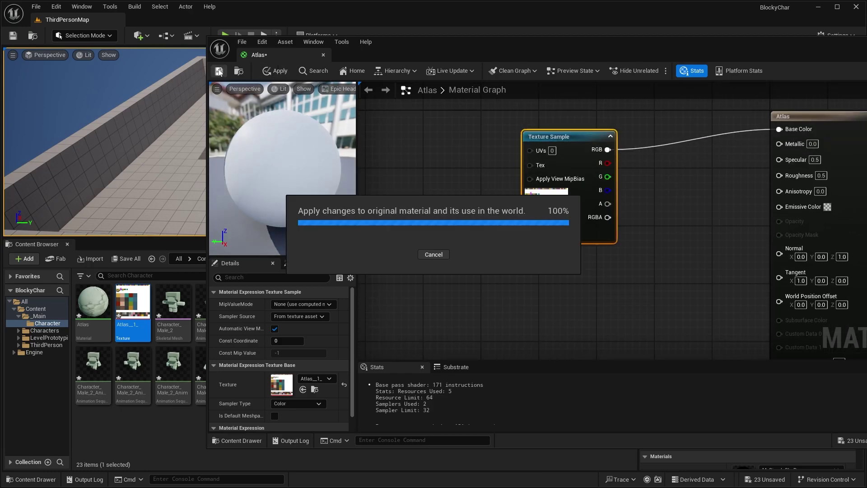
click(324, 55)
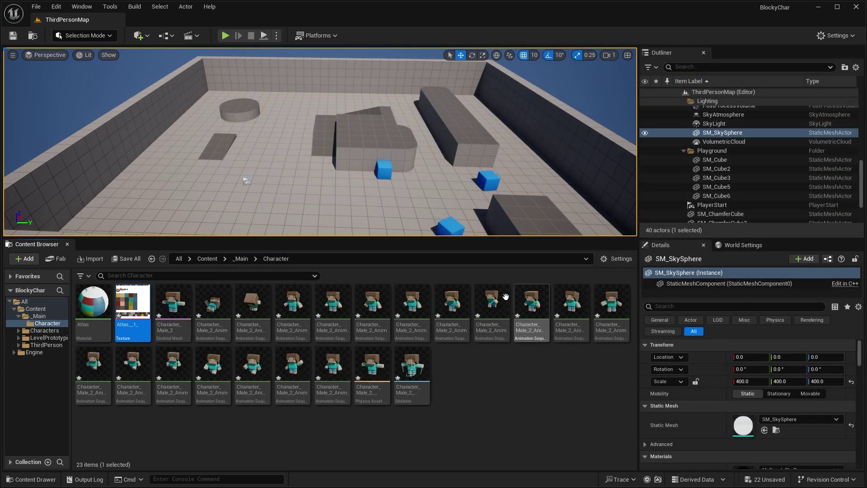
click(37, 7)
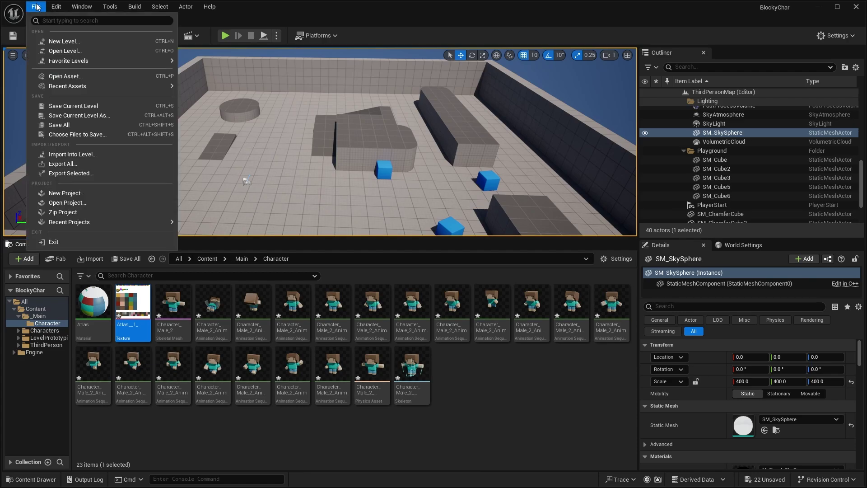
click(70, 125)
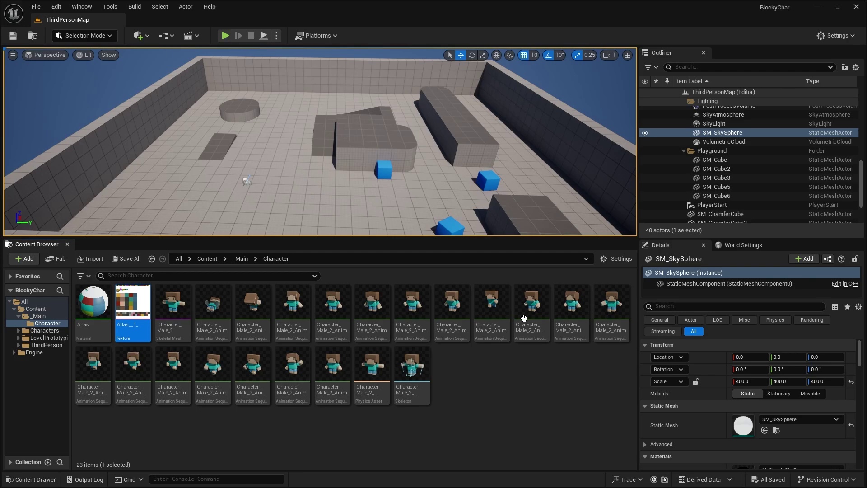
Step: Create a folder named Animations inside the Character folder
mouse_move(201, 308)
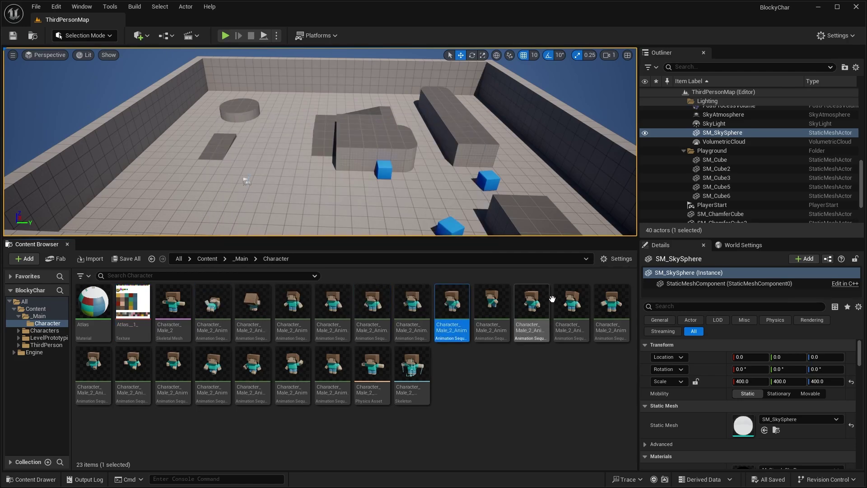
right_click(513, 359)
click(585, 172)
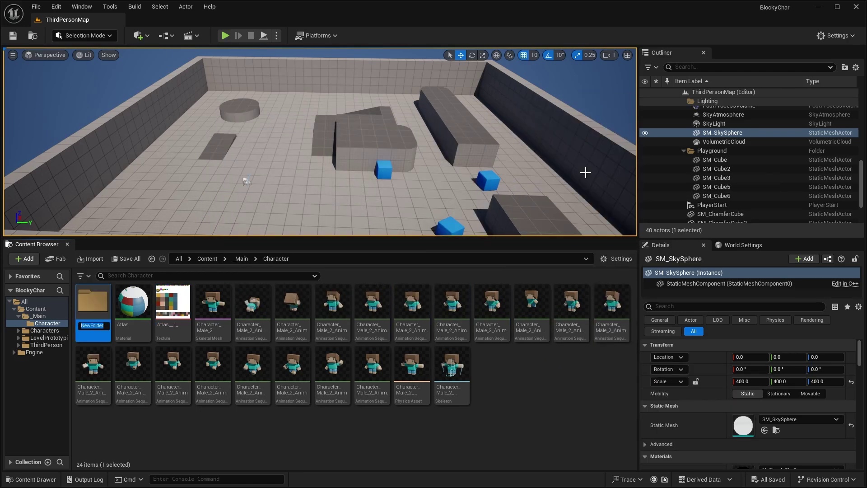
text(Animations)
key(Return)
Step: Move all the Character_Male_2 animation sequences into the Animations folder and save everything
click(252, 307)
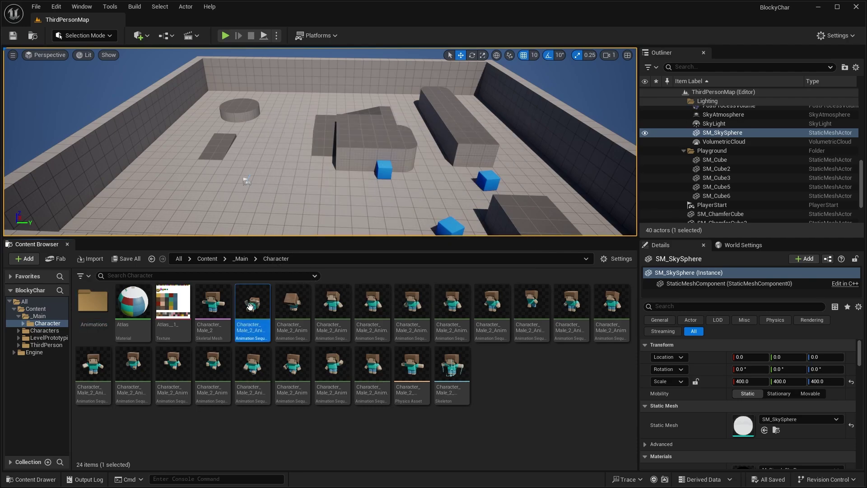
shift+click(371, 368)
click(574, 373)
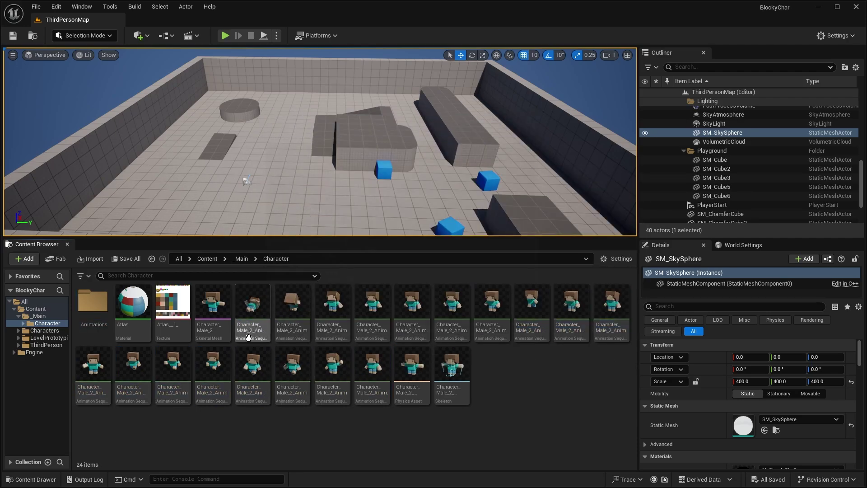
click(266, 333)
shift+click(366, 368)
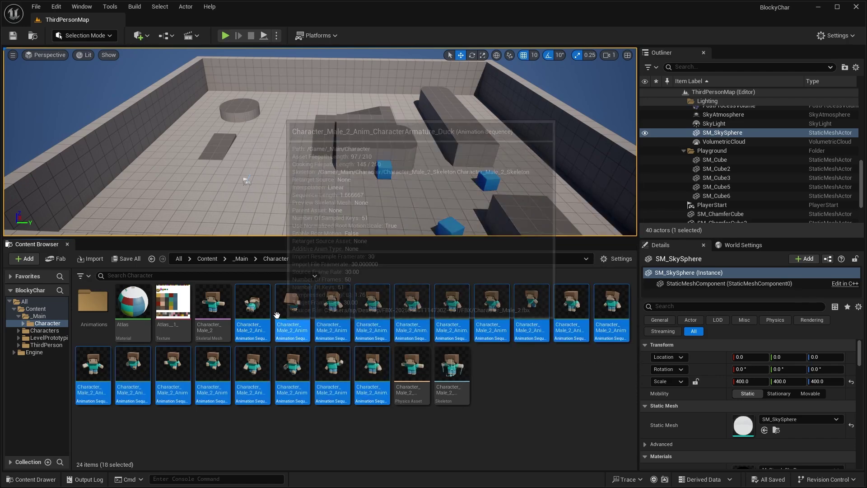
drag(252, 307, 96, 313)
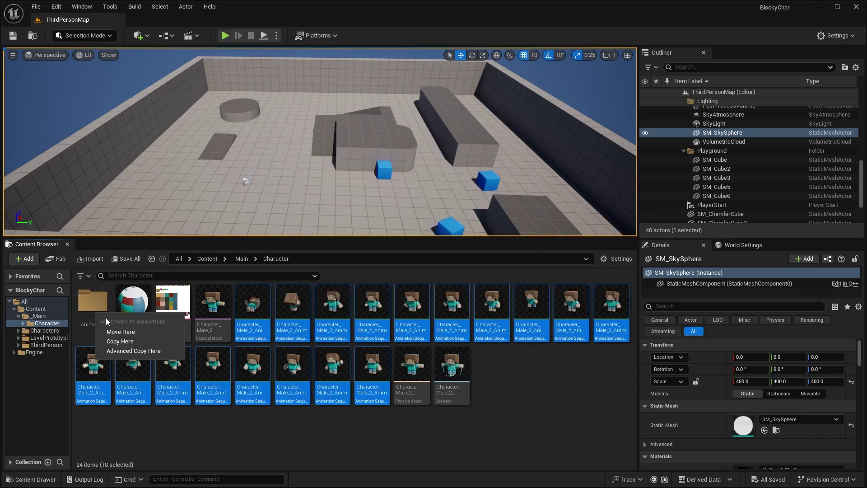
click(120, 332)
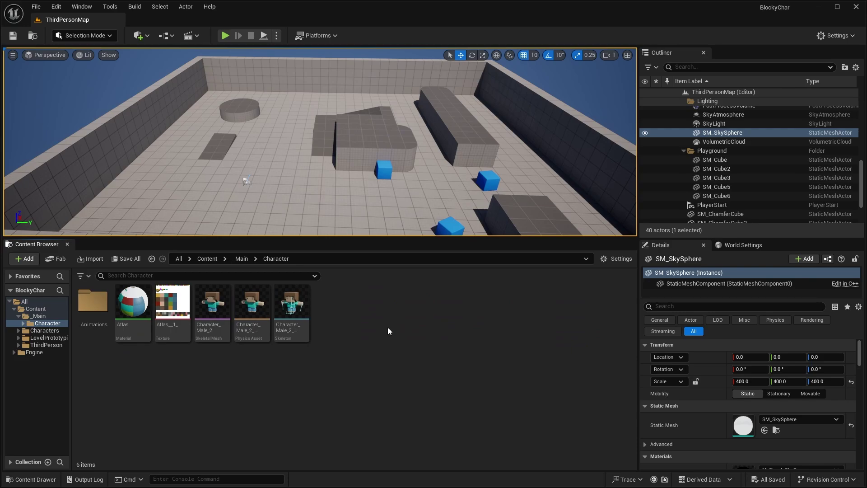
click(36, 6)
click(55, 124)
Step: Look over the animation sequences in the Animations folder and return to the Character folder
double_click(92, 300)
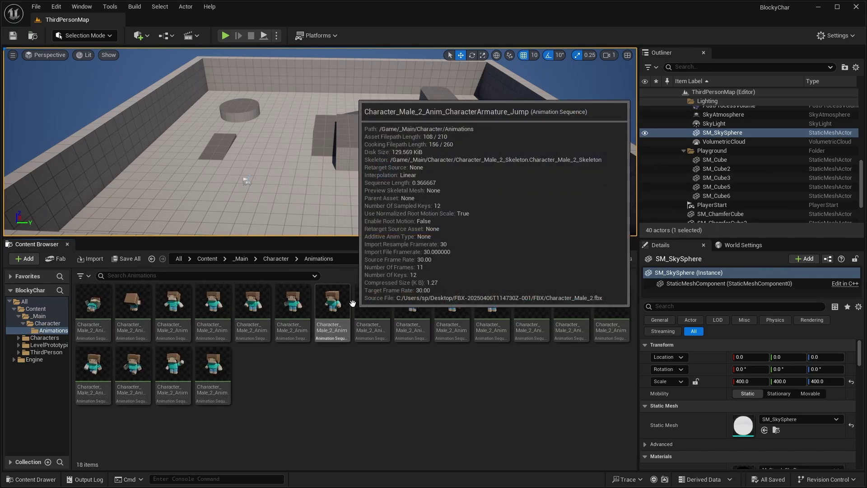
mouse_move(299, 298)
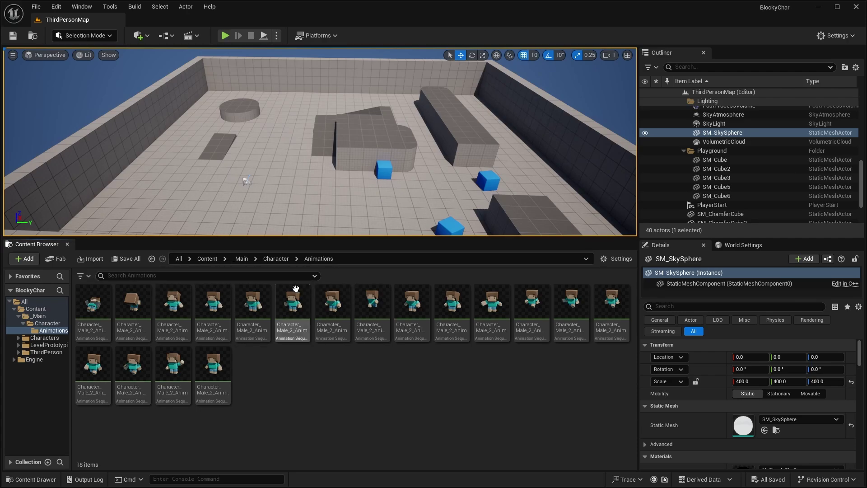
click(284, 260)
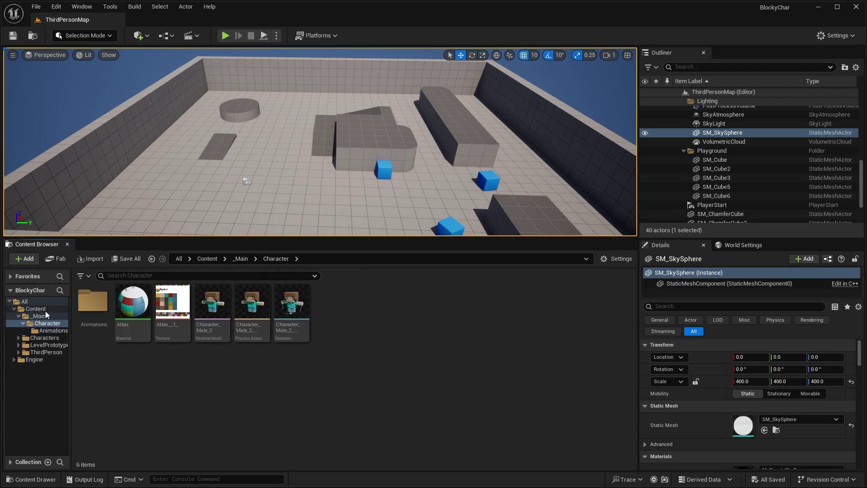
Step: Open the Blueprints folder inside the ThirdPerson folder
click(42, 339)
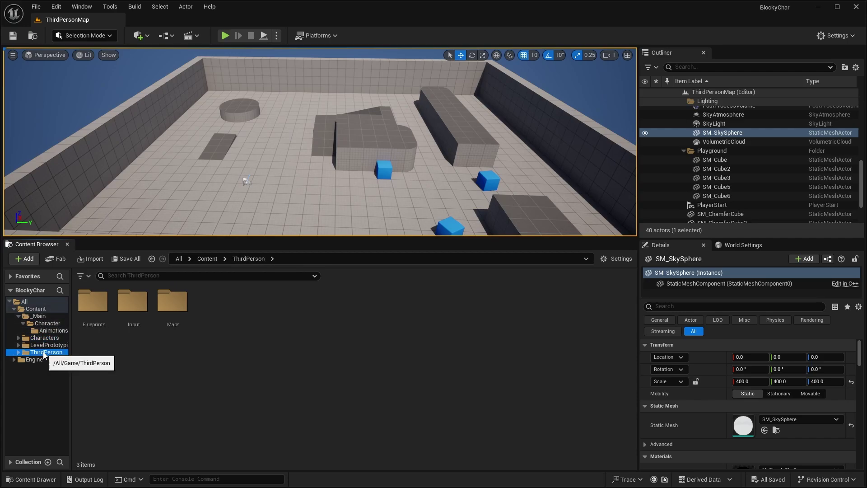
click(45, 352)
double_click(93, 301)
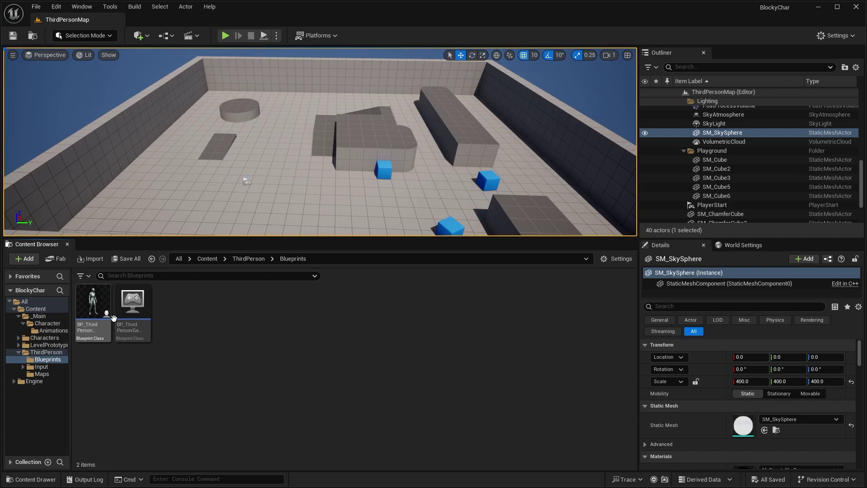
mouse_move(104, 325)
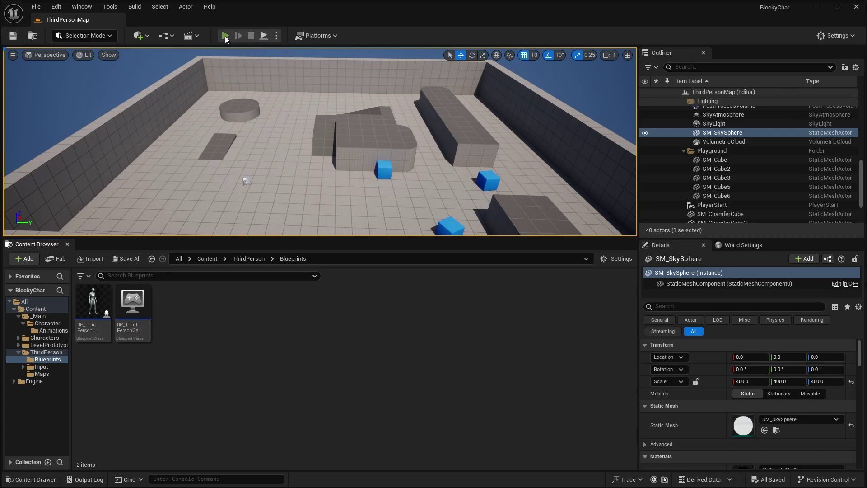
Step: Play the level to try running and jumping with the default mannequin, and stop the session
click(224, 36)
key(w)
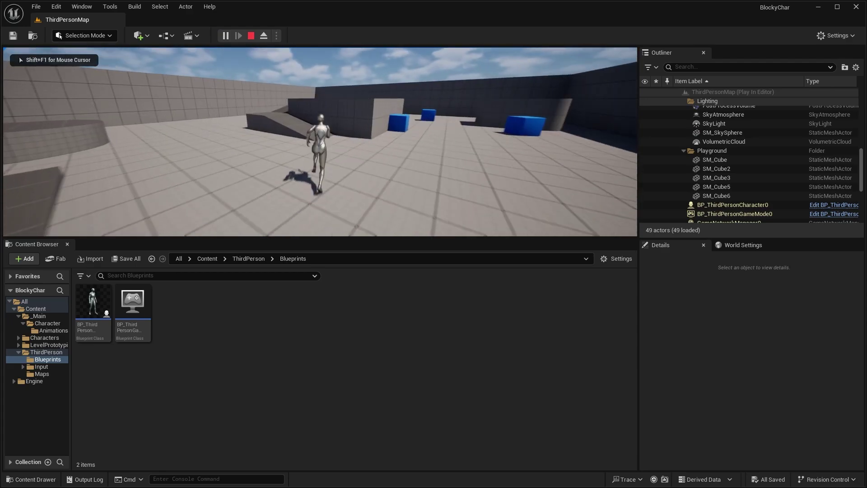
key(space)
key(Escape)
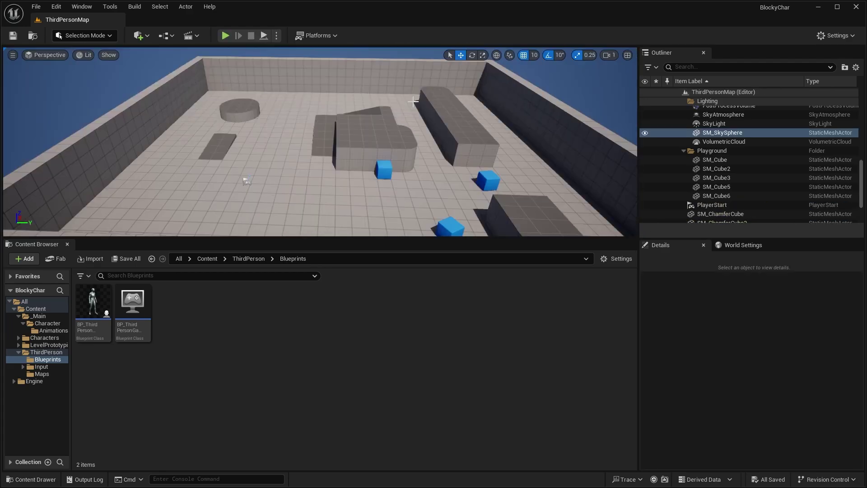
Step: Open the BP_ThirdPersonCharacter blueprint, dock it beside the level, and show its 3D preview
click(92, 310)
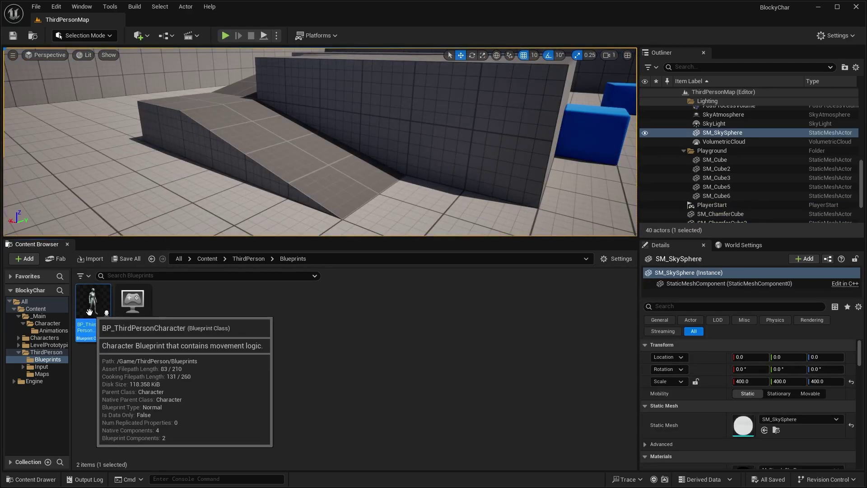
double_click(88, 312)
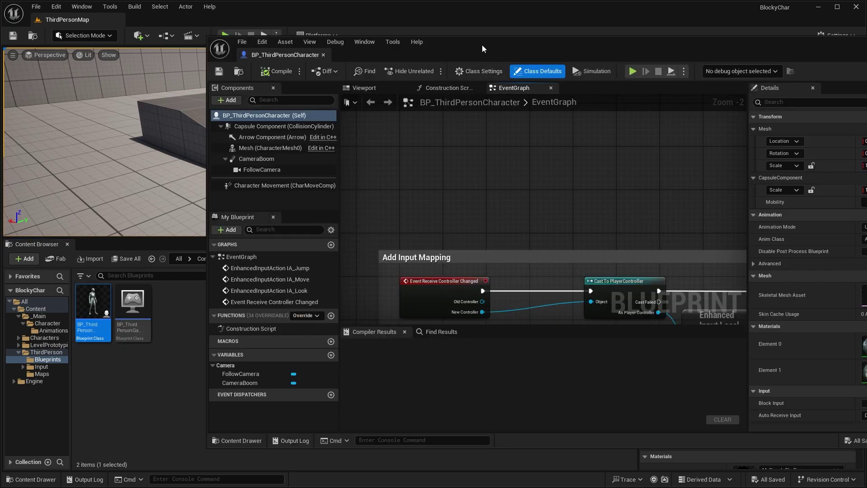
drag(482, 44, 224, 29)
scroll(315, 124, down, 1)
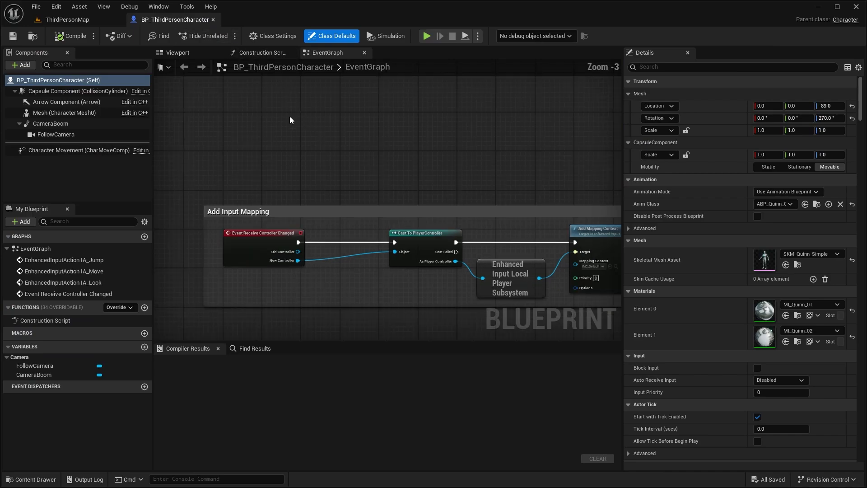
click(199, 54)
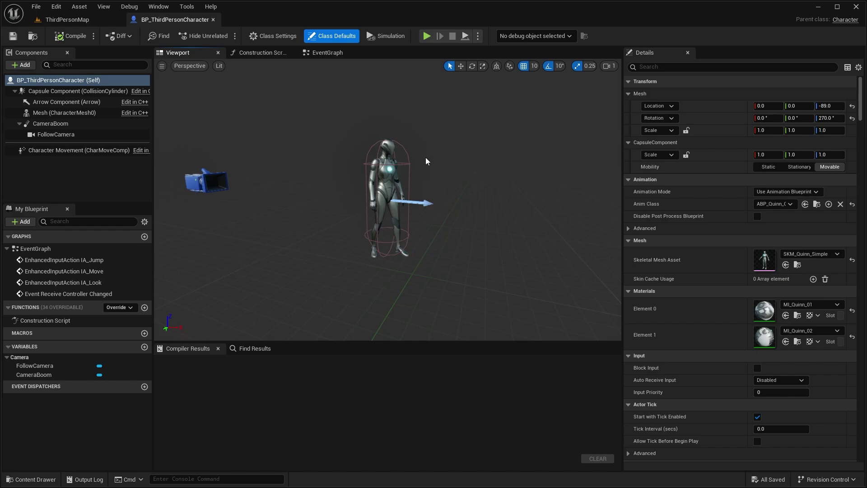
Step: Set the character mesh's skeletal mesh asset to Character_Male_2
click(391, 174)
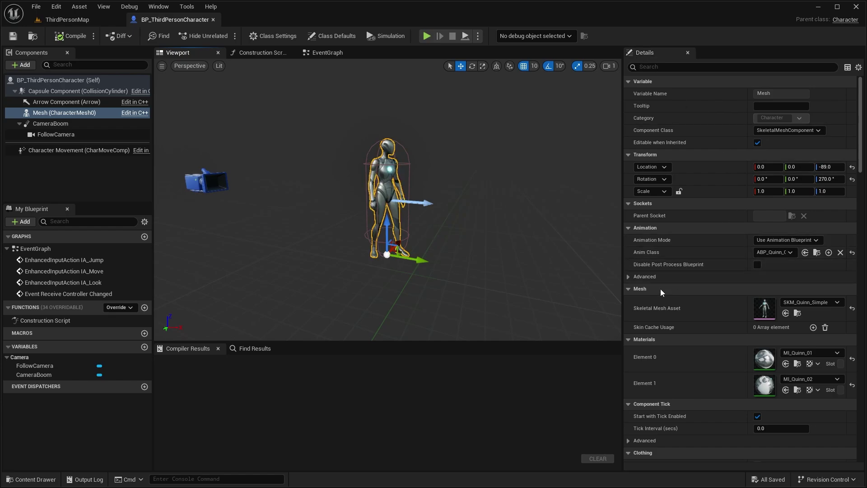
click(800, 302)
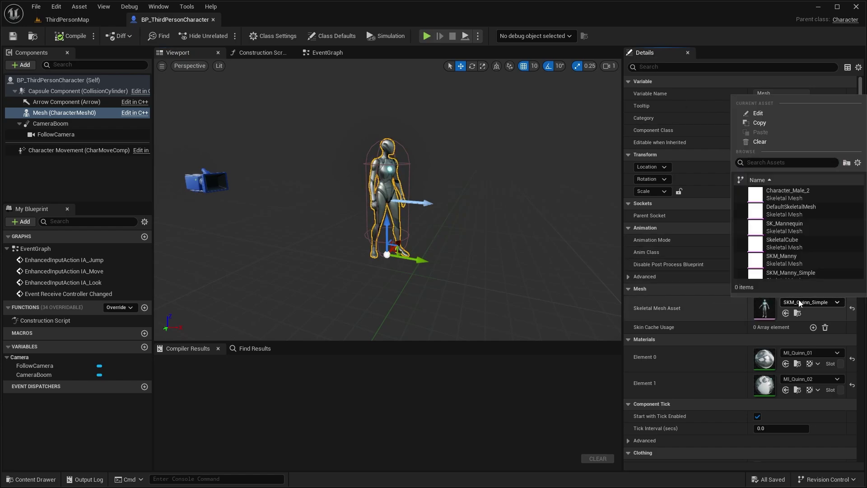
scroll(810, 255, up, 3)
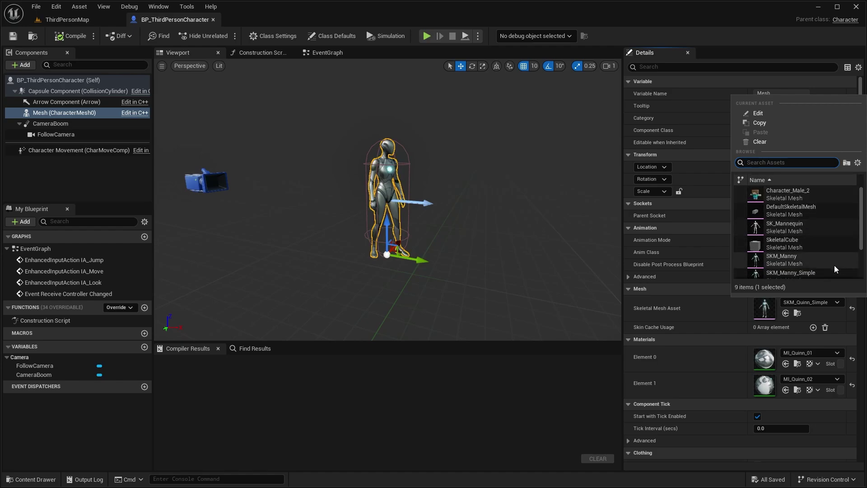
click(806, 194)
Step: Scale the Character_Male_2 mesh component uniformly down to 0.75
right_drag(514, 193, 533, 205)
key(r)
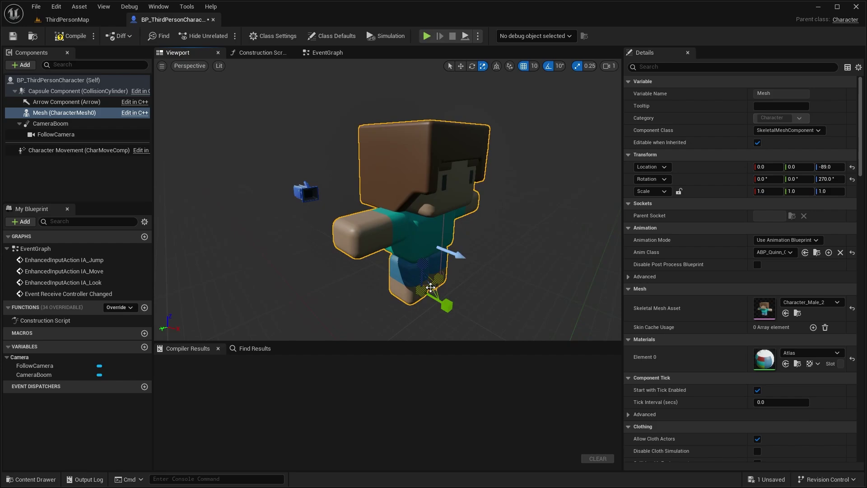
drag(431, 287, 424, 294)
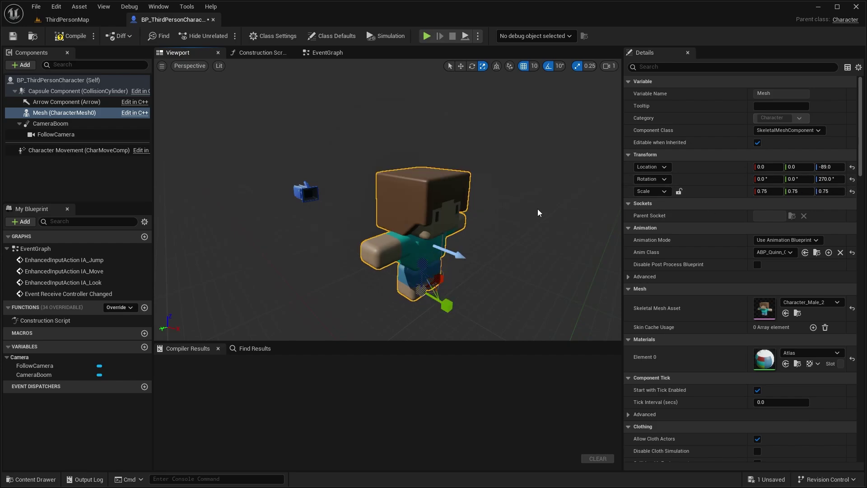
middle_drag(539, 212, 593, 195)
Step: Set the character mesh's scale to 0.5 on all three axes and save the blueprint
click(771, 192)
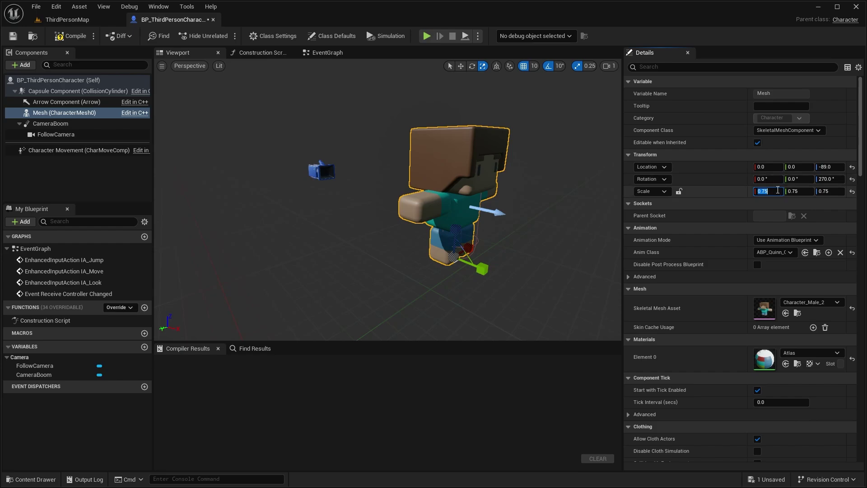
text(0.5)
key(Tab)
text(0.5)
key(Tab)
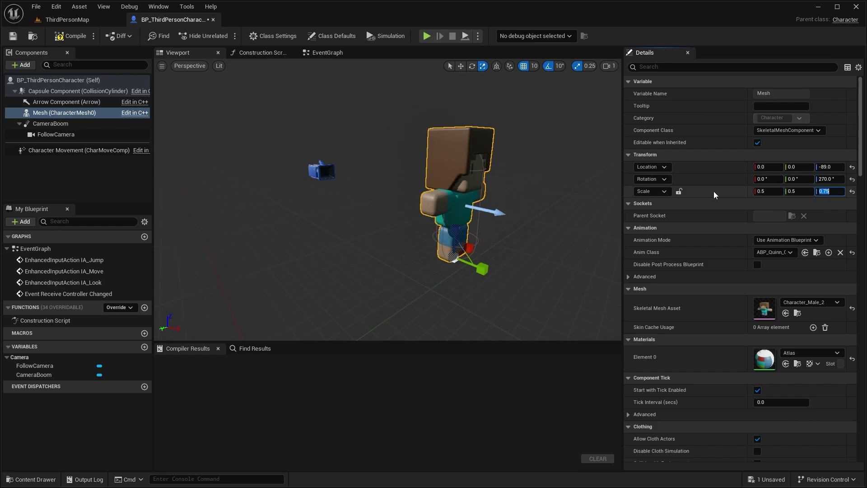
text(0.5)
key(Return)
mouse_move(592, 187)
alt+mouse_down()
mouse_move(554, 188)
mouse_move(587, 188)
alt+mouse_up()
Step: Play ThirdPersonMap, move and jump with the blocky character to check its size, and stop the session
click(88, 21)
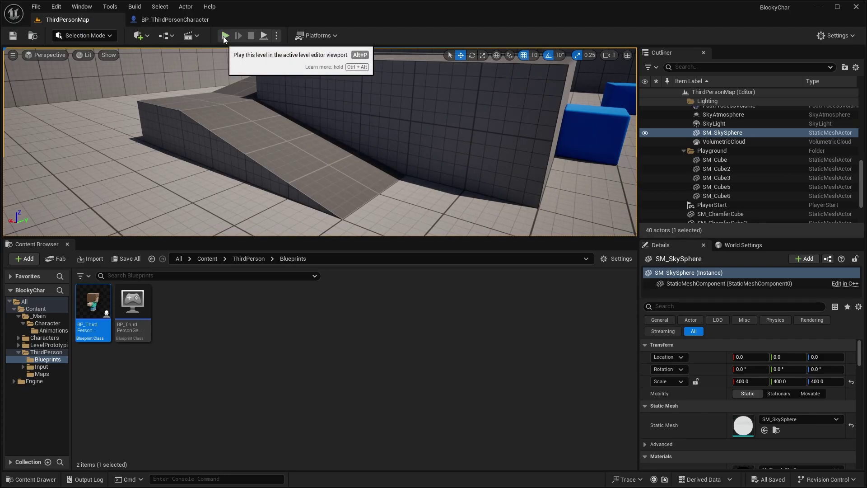
click(225, 36)
key(w)
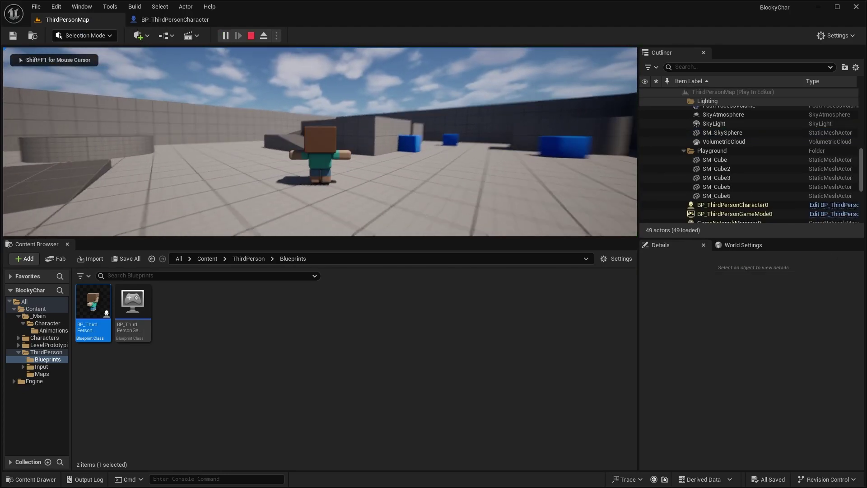
key(space)
key(w)
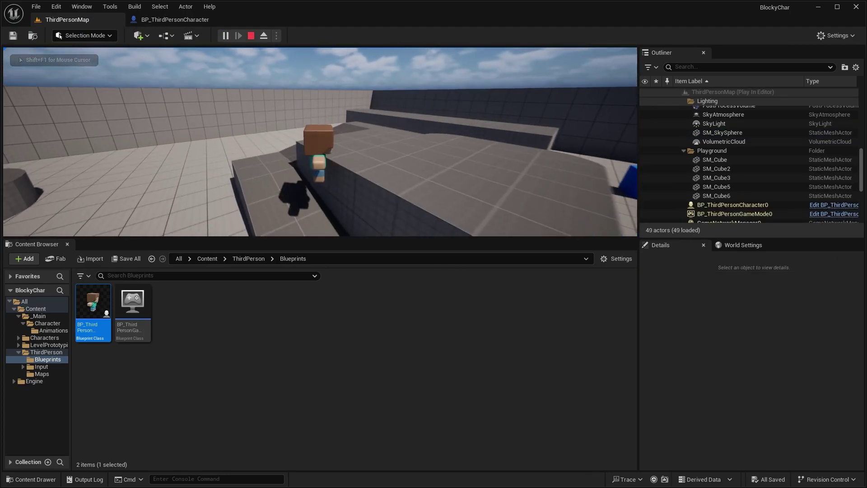
key(s)
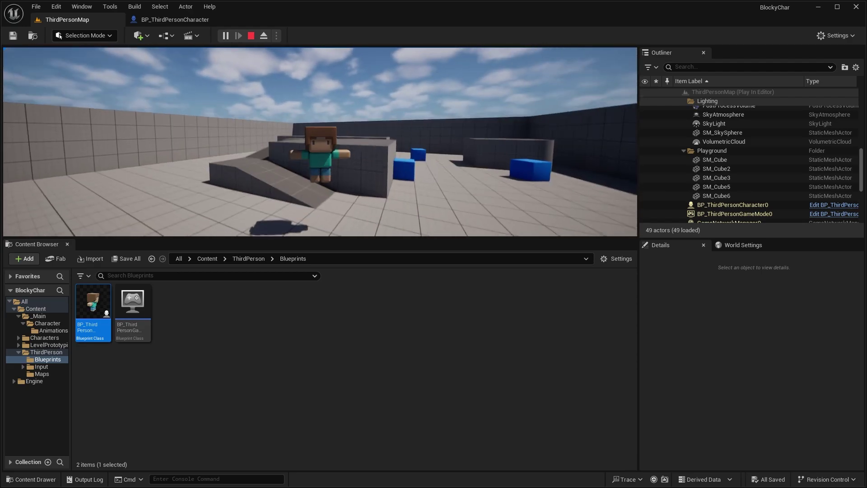
key(d)
key(s)
key(w)
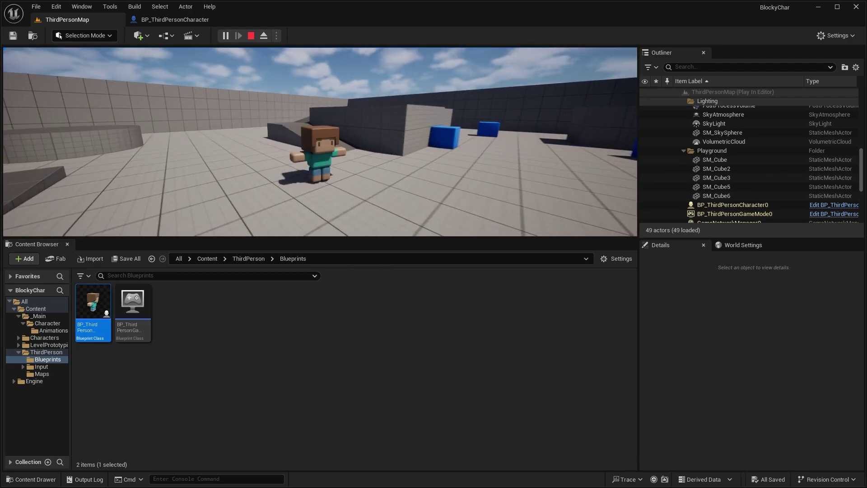
key(Escape)
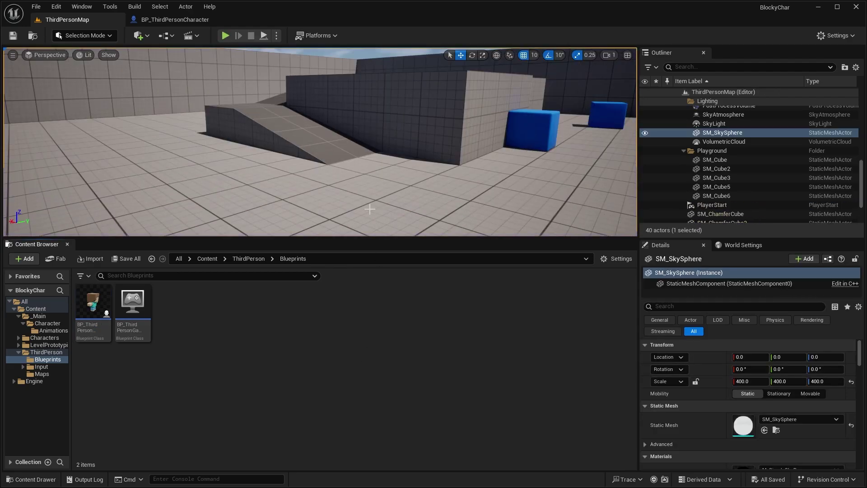
Step: Create a blend space for Character_Male_2_Skeleton in the Animations folder and name it BS_IdleWalkRun
click(45, 330)
drag(71, 309, 98, 311)
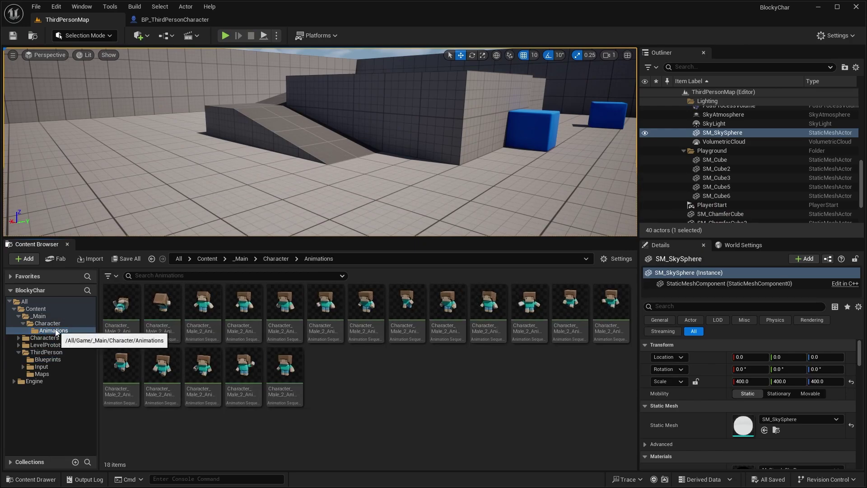
right_click(389, 389)
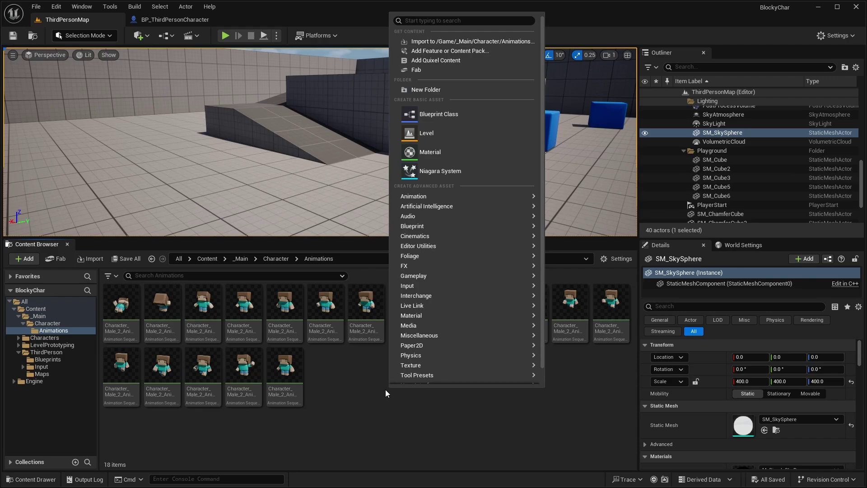
mouse_move(432, 194)
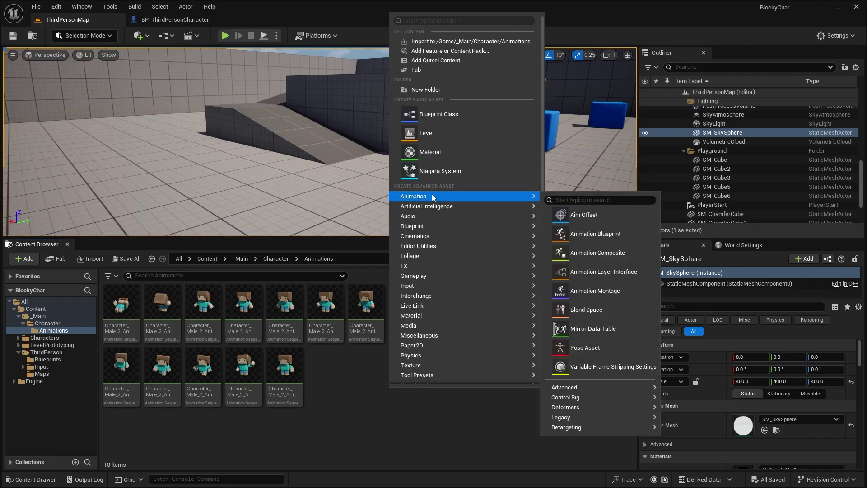
click(587, 312)
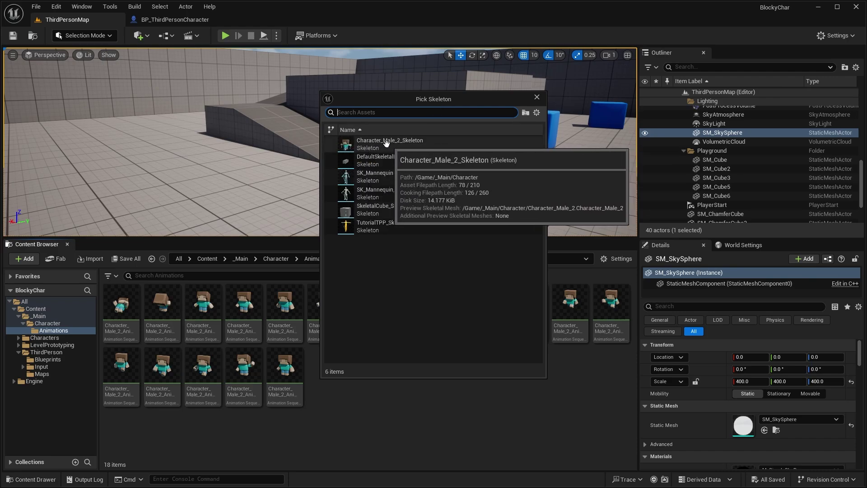
click(372, 141)
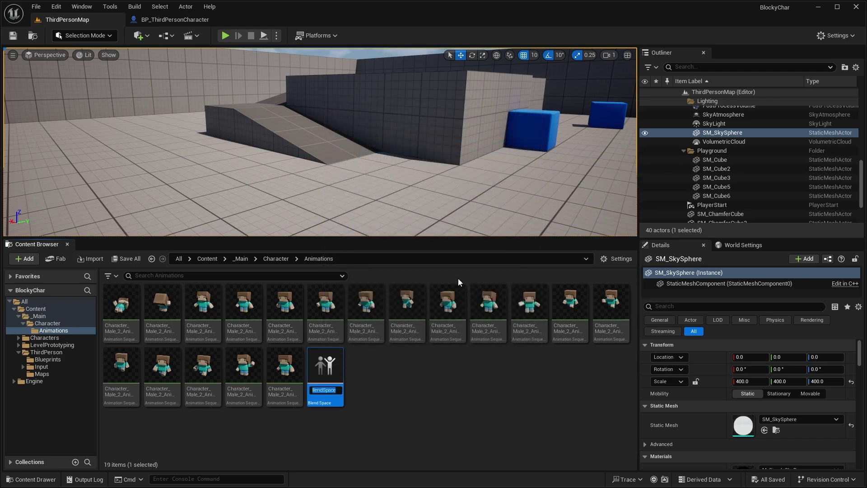
text(BS)
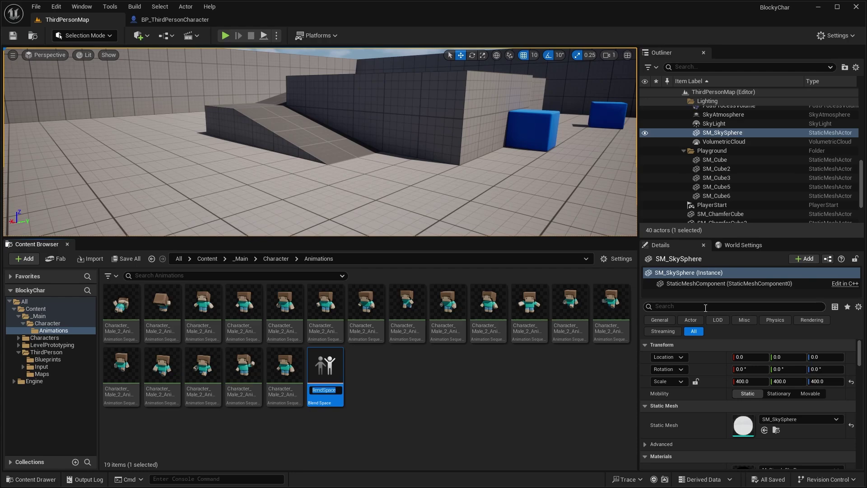
text(_Id)
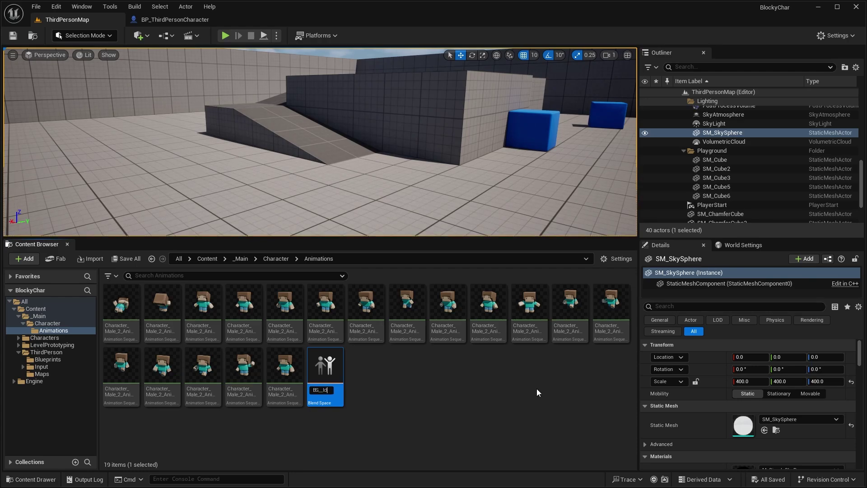
text(leWalkRun)
key(Return)
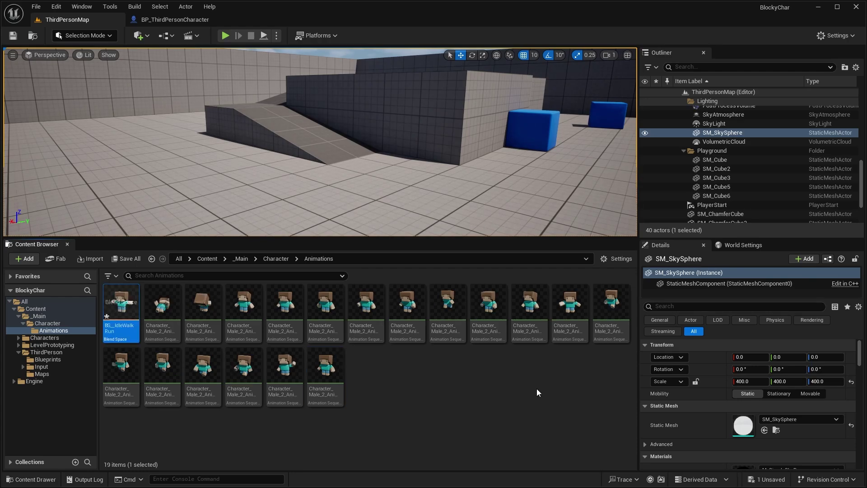
Step: Open the BS_IdleWalkRun blend space, name its horizontal axis Speed, and save the asset
double_click(143, 316)
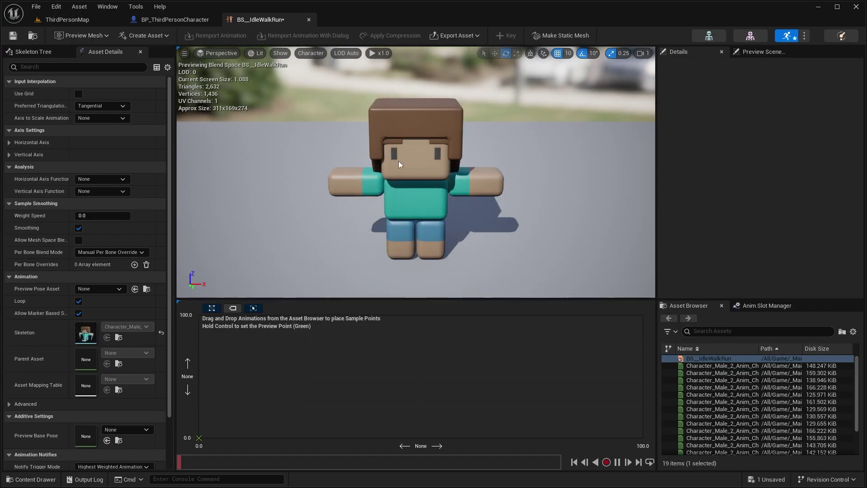
key(ctrl+s)
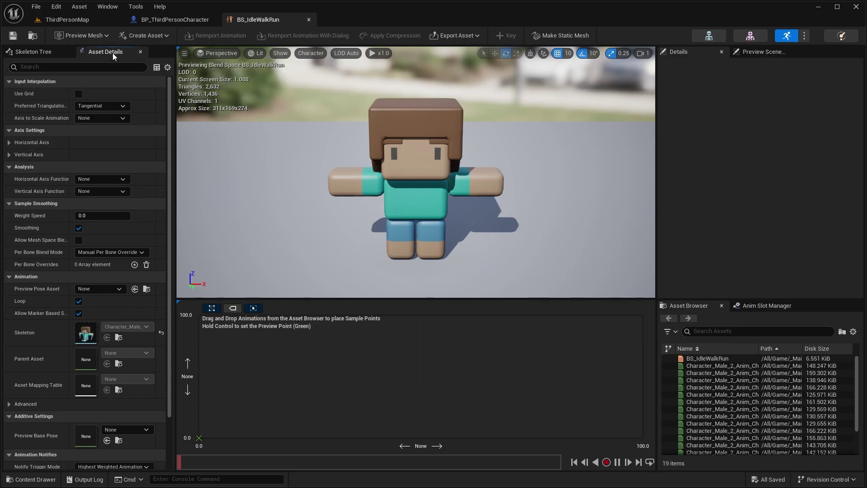
click(9, 143)
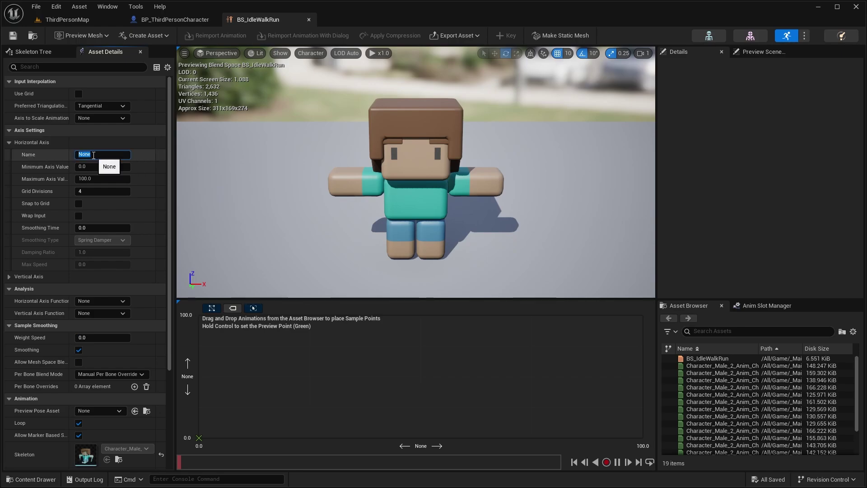
text(eed)
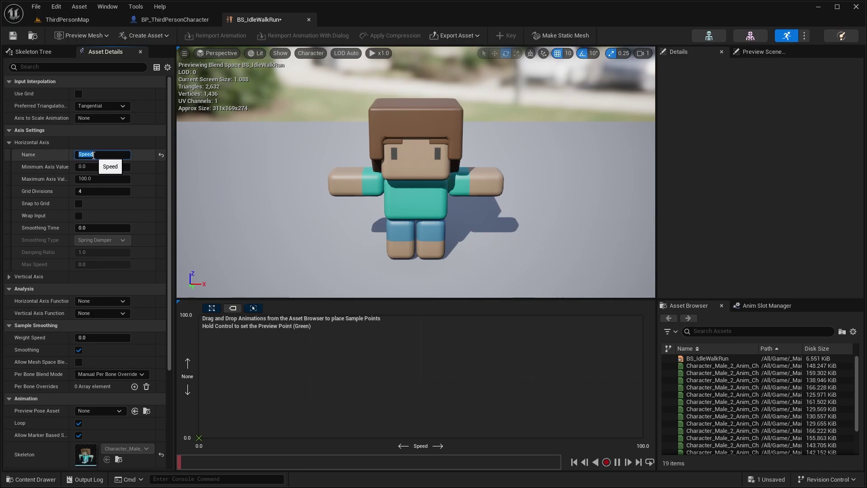
key(Return)
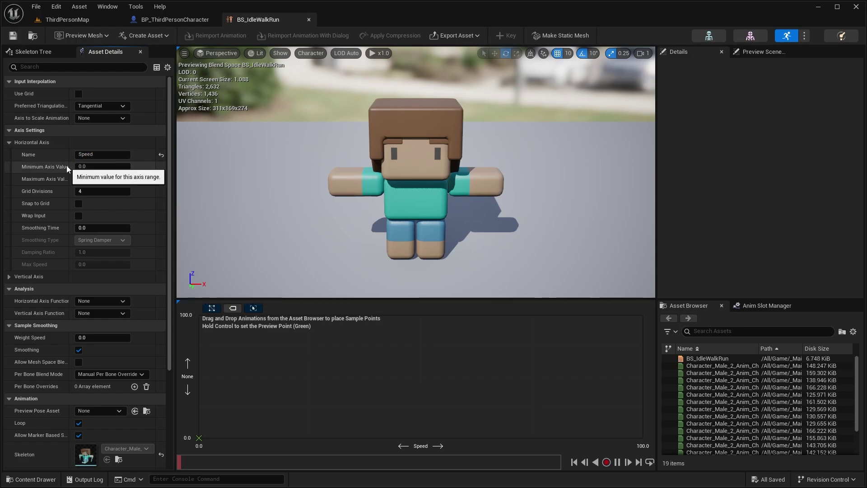
Step: Set the maximum value of the Speed axis to 600 and save the blend space
drag(107, 180, 36, 181)
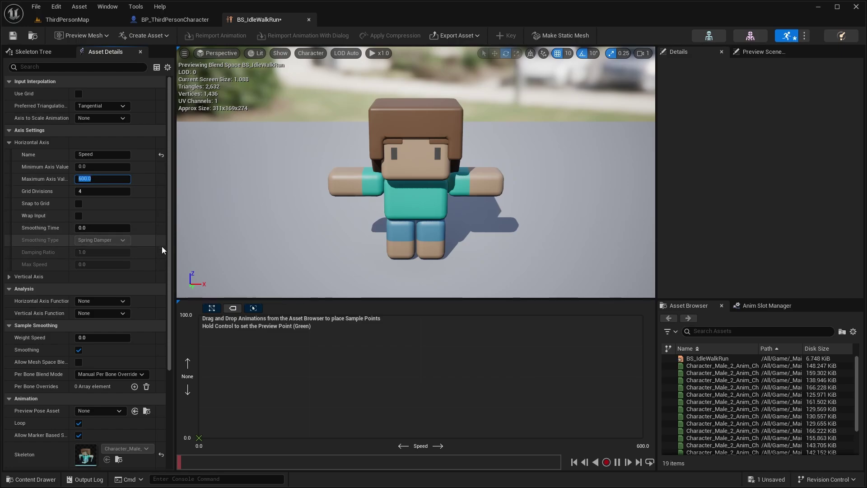
key(ctrl+s)
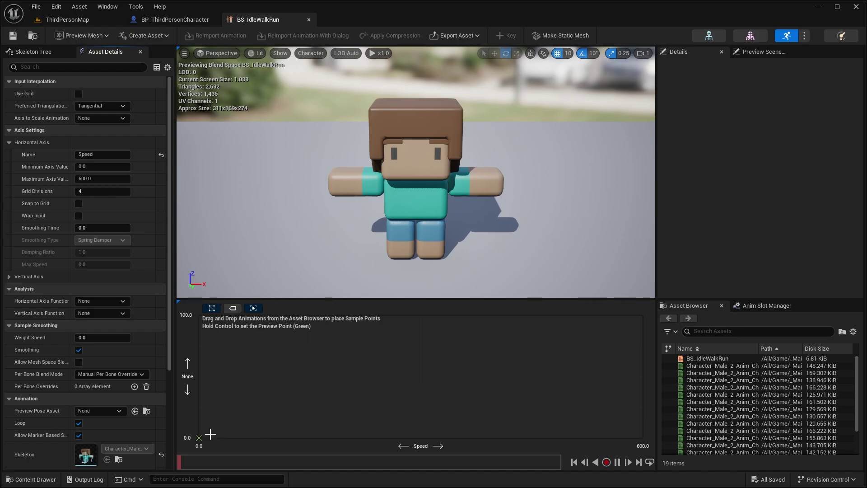
Step: Search the assets for idle, place the CharacterArmature_Idle animation at Speed 0, and display the sample names in the graph
click(706, 333)
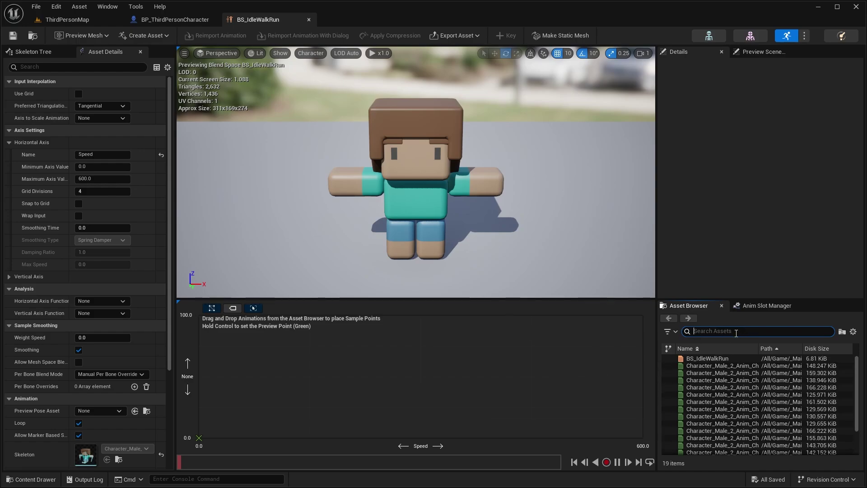
drag(763, 348, 806, 348)
mouse_move(725, 361)
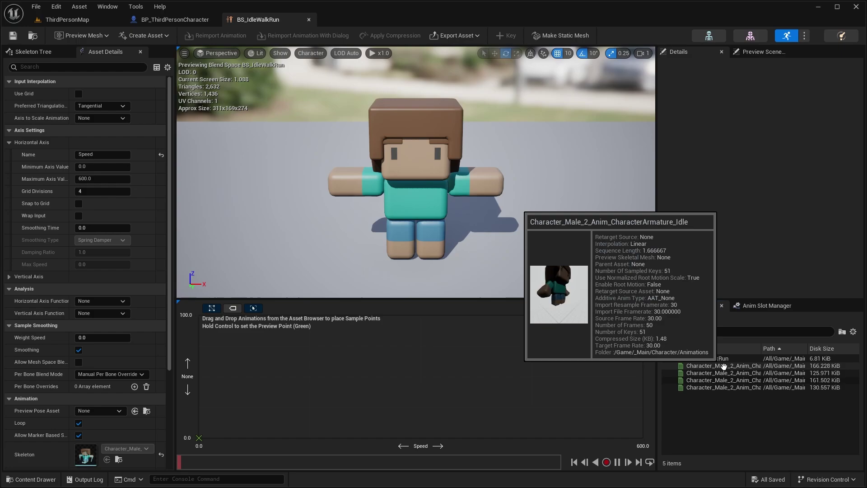
click(724, 366)
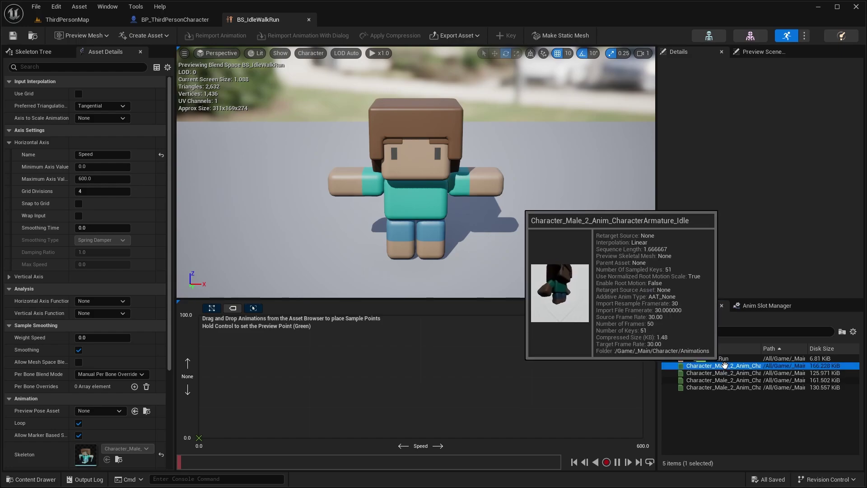
drag(725, 366, 198, 437)
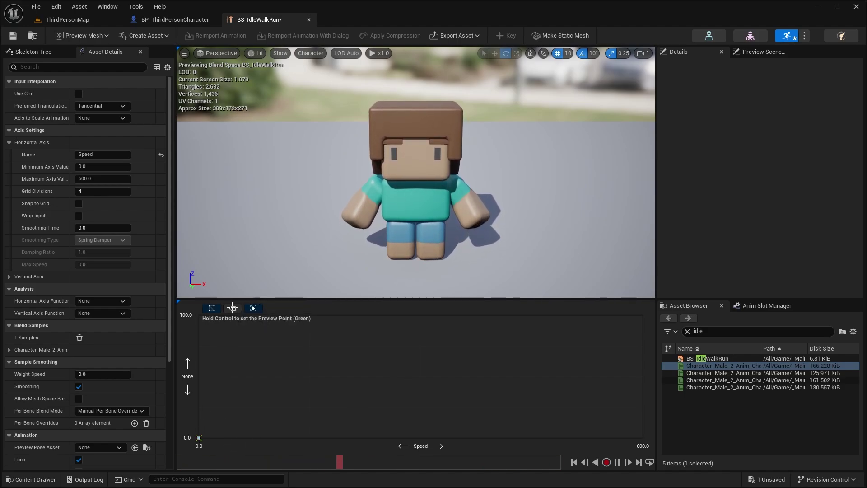
click(233, 307)
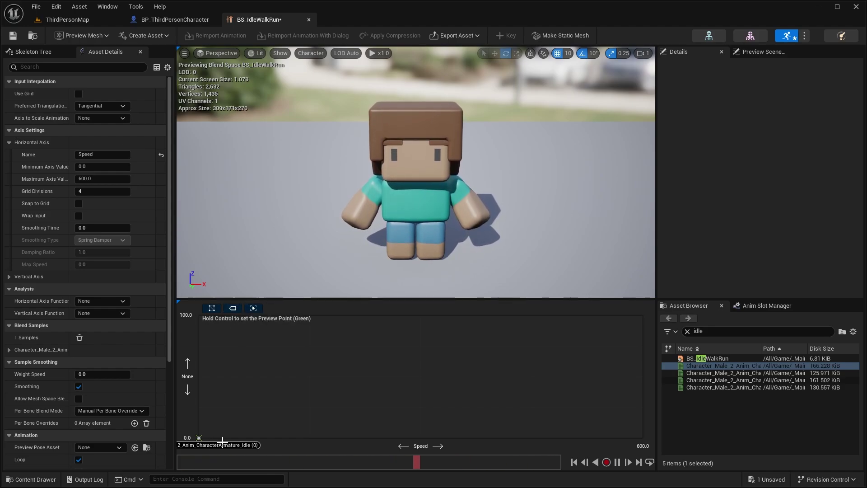
right_click(206, 423)
click(220, 425)
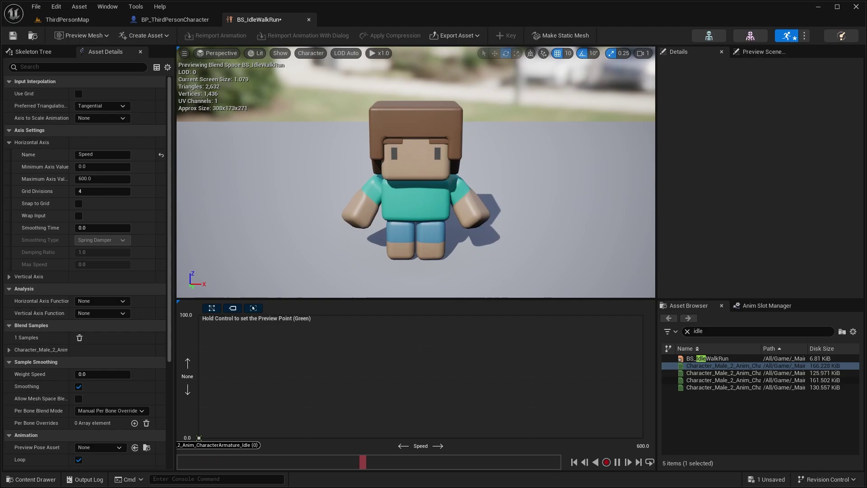
Step: Search the assets for walk and place the CharacterArmature_Walk animation on the graph's baseline at a Speed of about 207
click(698, 331)
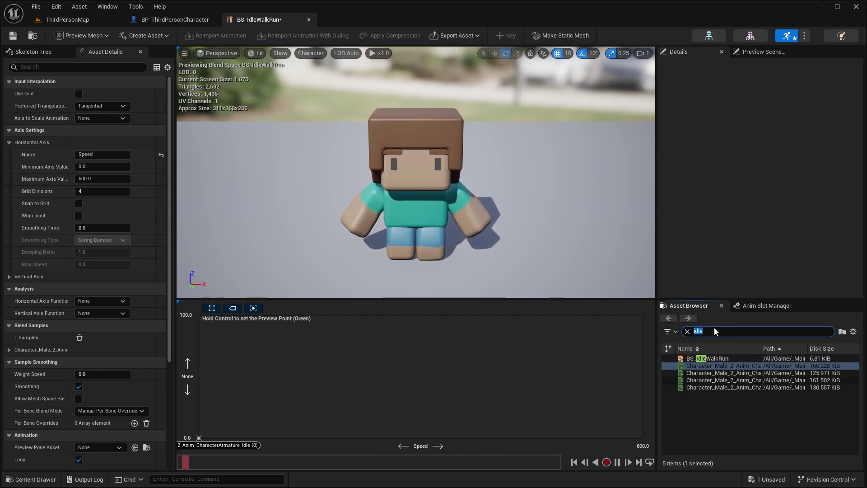
text(walk)
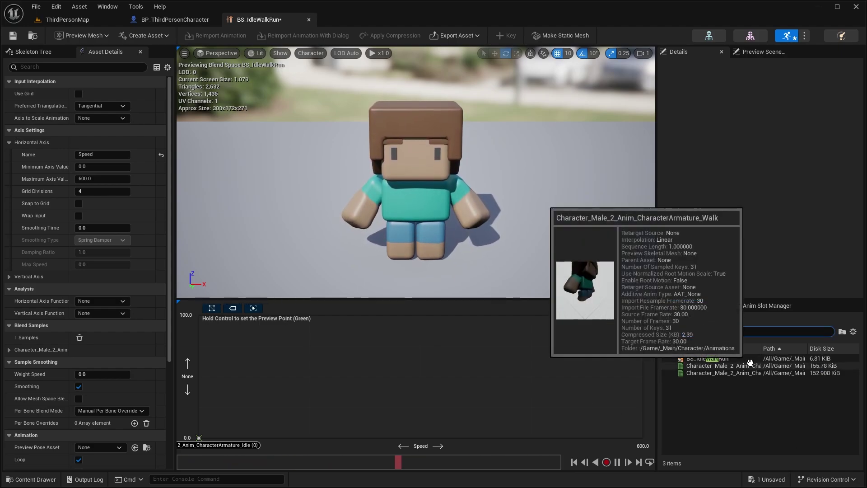
mouse_move(750, 362)
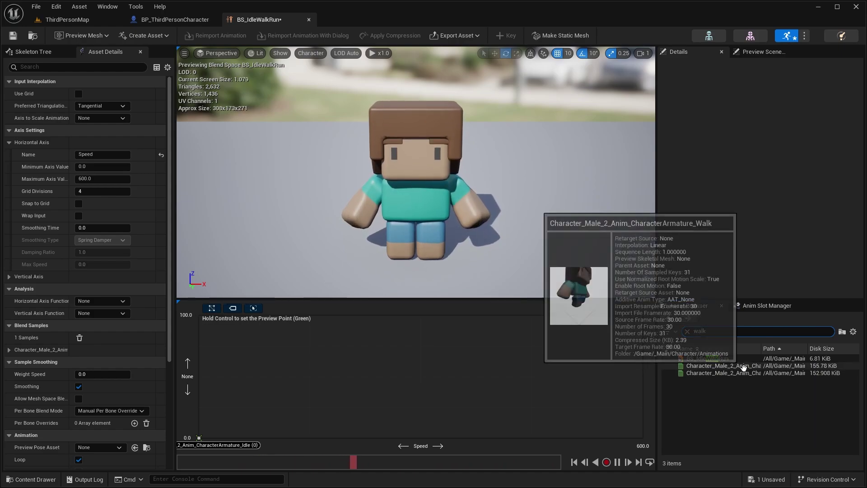
click(743, 365)
drag(741, 364, 352, 452)
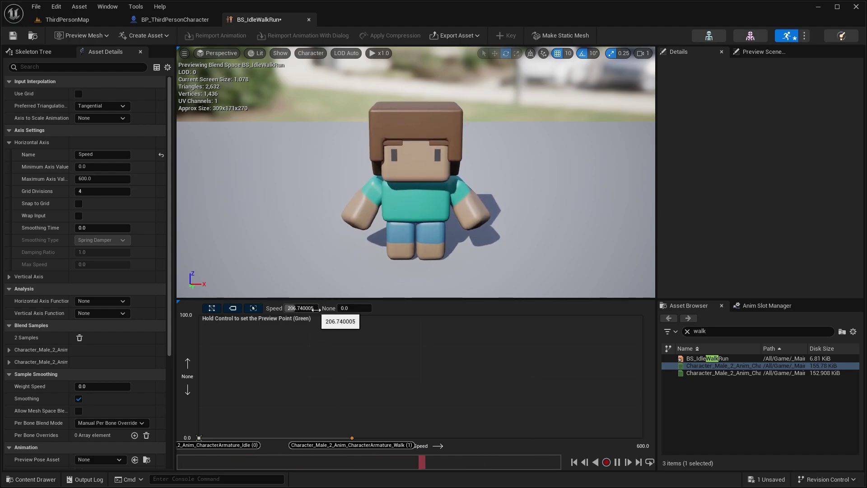
Step: Set the walk sample's Speed to 200 and preview the blend between idle and walk
mouse_move(302, 308)
mouse_down()
mouse_move(316, 308)
mouse_move(294, 308)
mouse_move(303, 308)
mouse_up()
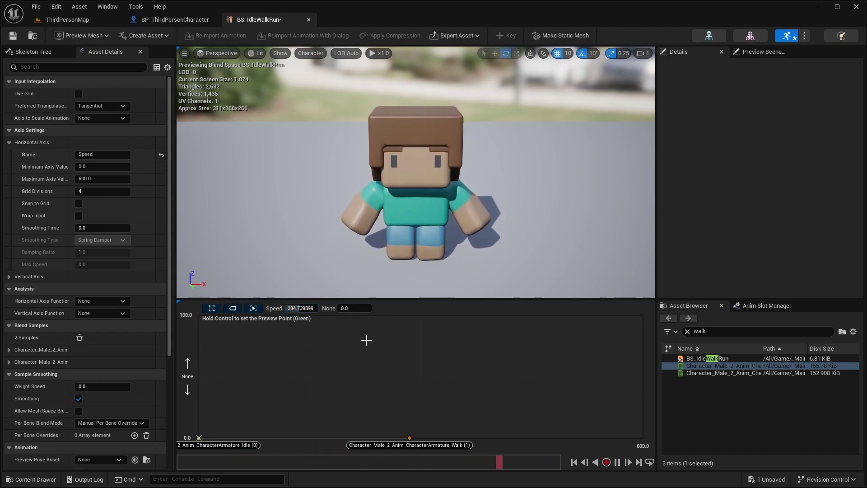
drag(405, 438, 337, 439)
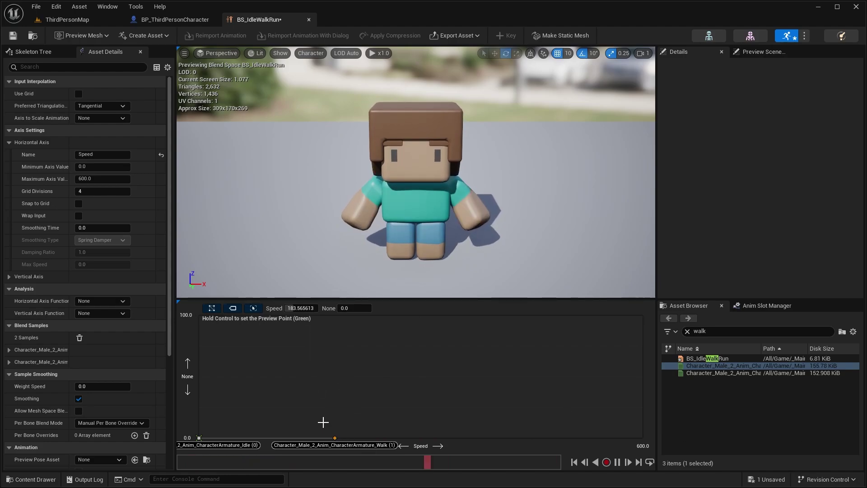
click(314, 309)
text(2)
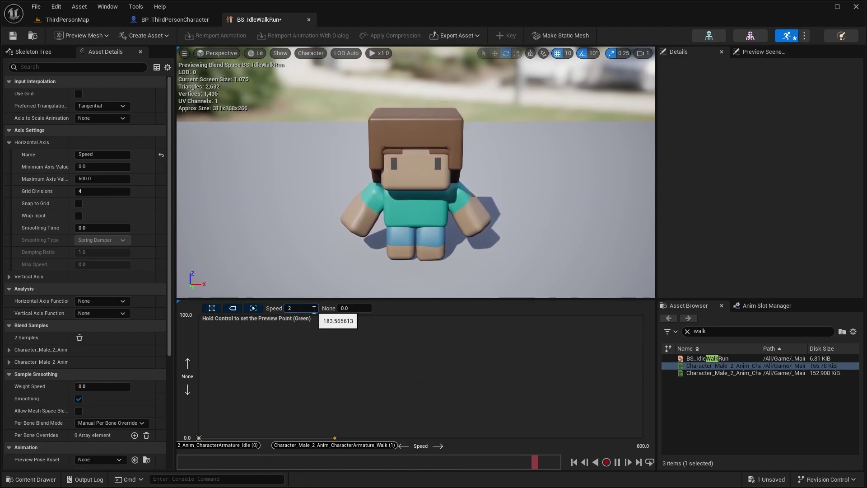
text(00)
key(Return)
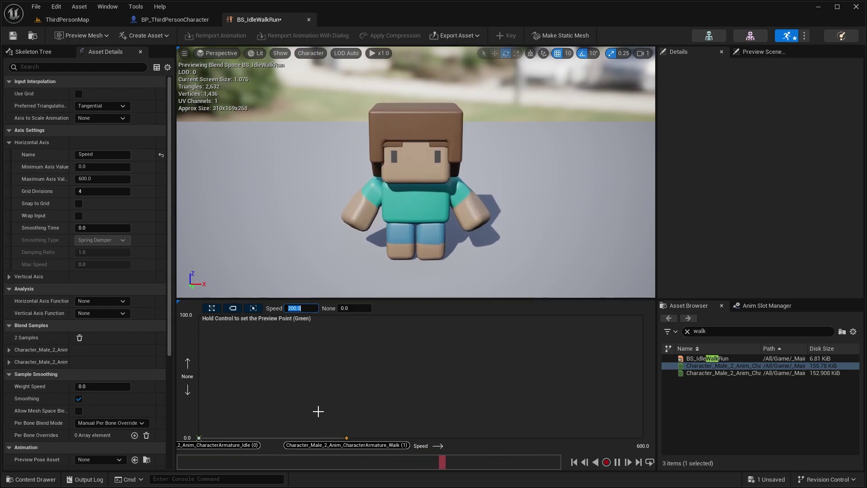
key(ctrl)
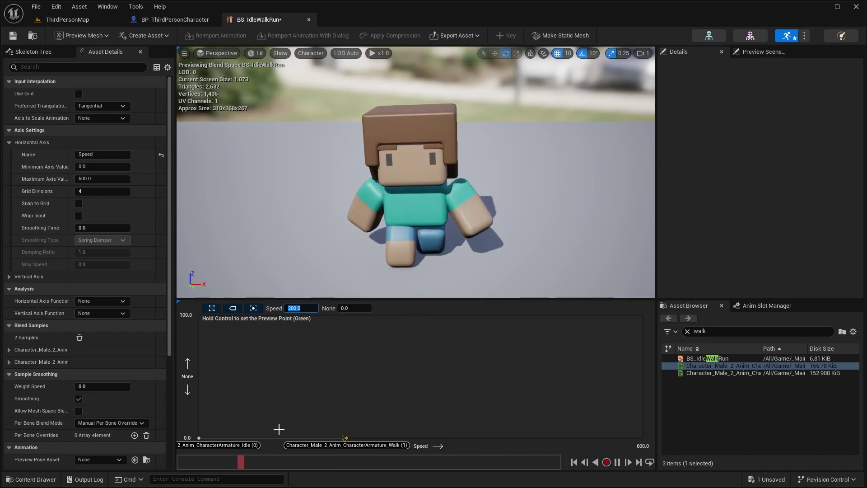
key(ctrl)
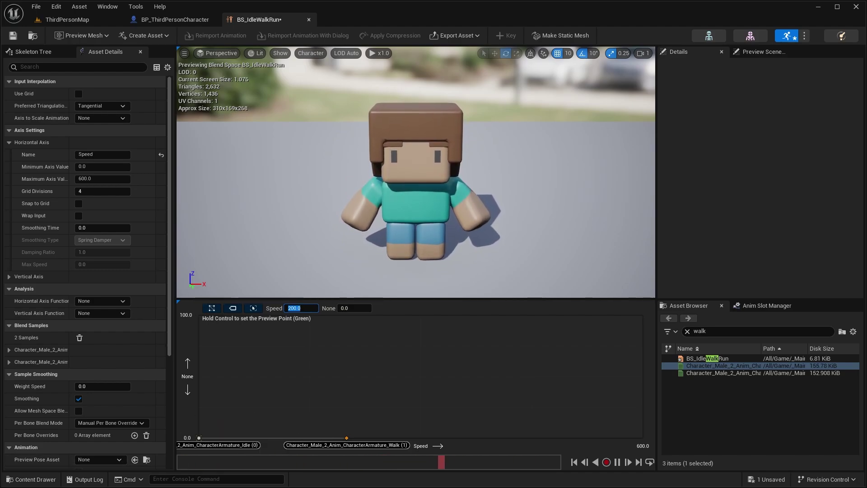
Step: Search the assets for run, place the CharacterArmature_Run animation at Speed 600, and save the blend space
drag(716, 331, 638, 329)
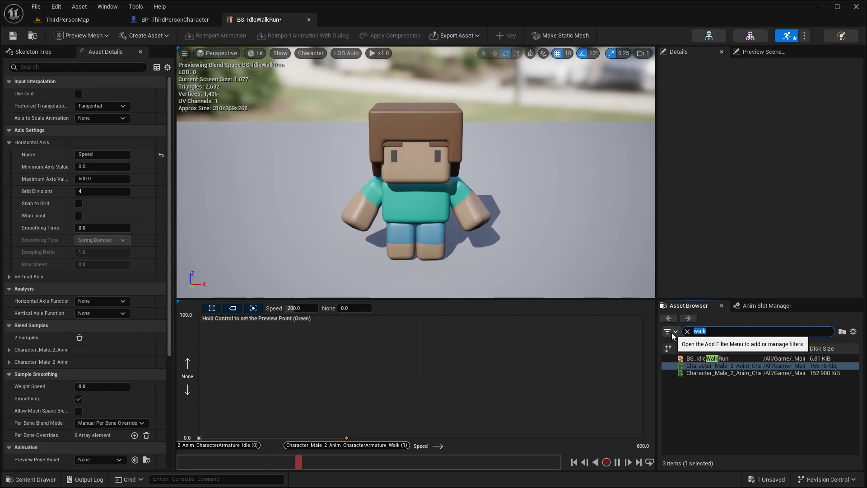
text(run)
mouse_move(719, 364)
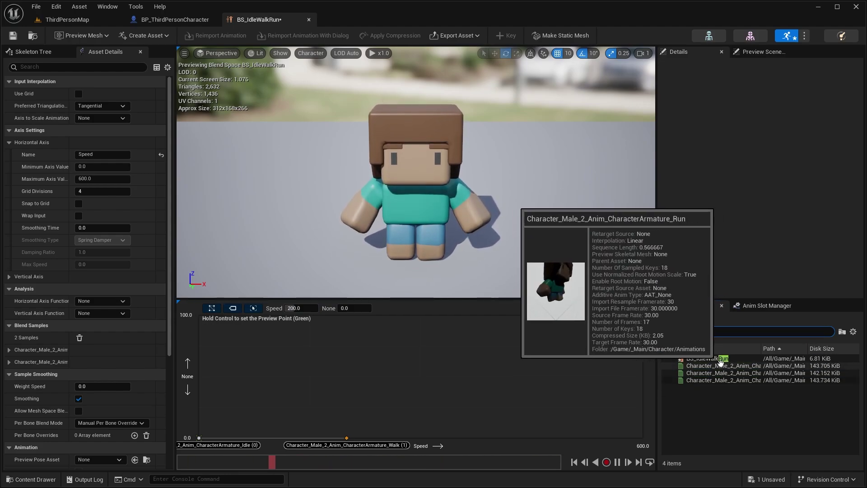
click(729, 366)
drag(728, 366, 642, 438)
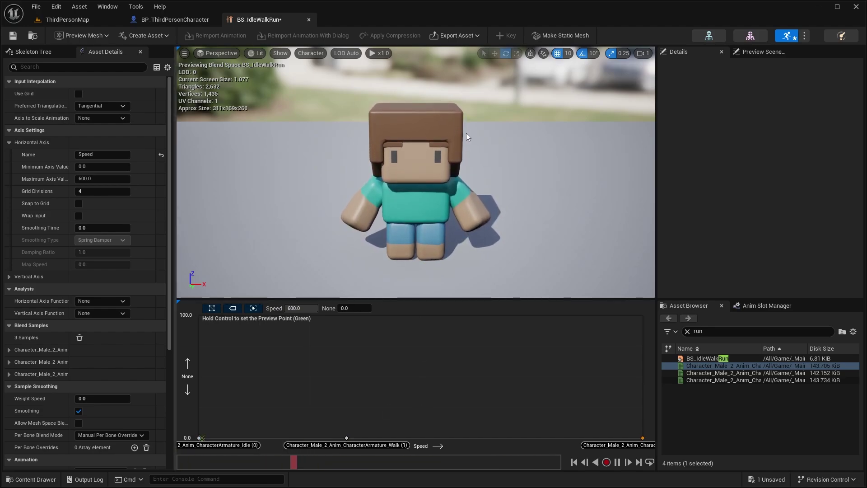
click(12, 35)
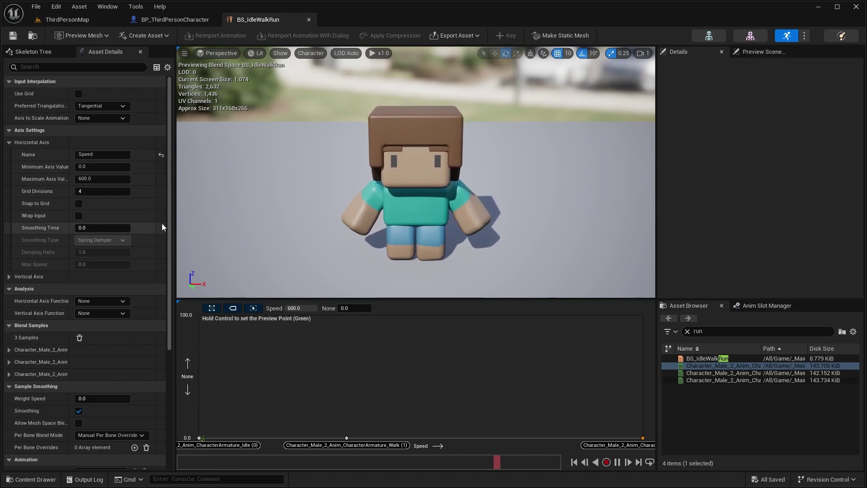
Step: Set the sample smoothing Weight Speed to 10, save BS_IdleWalkRun, and close its editor
scroll(93, 330, down, 2)
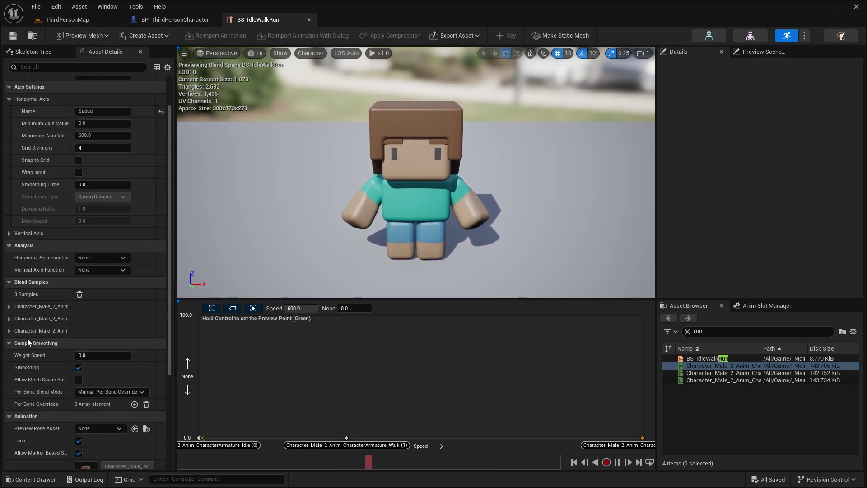
click(97, 355)
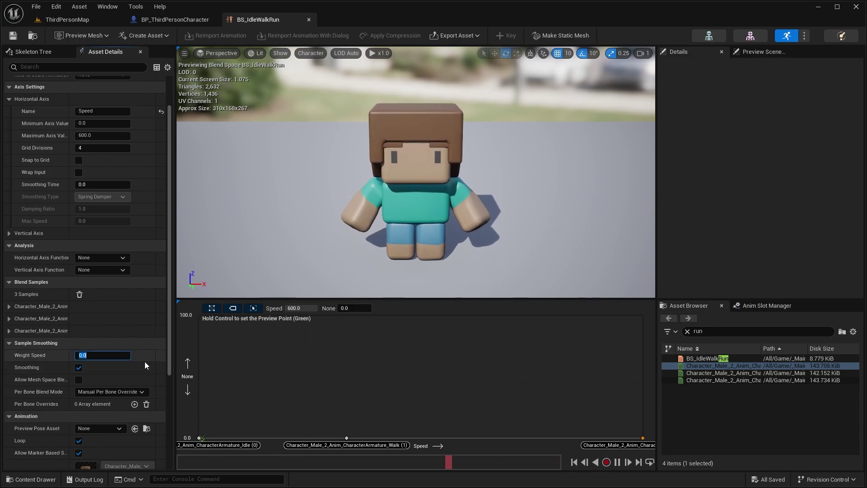
text(10)
key(Return)
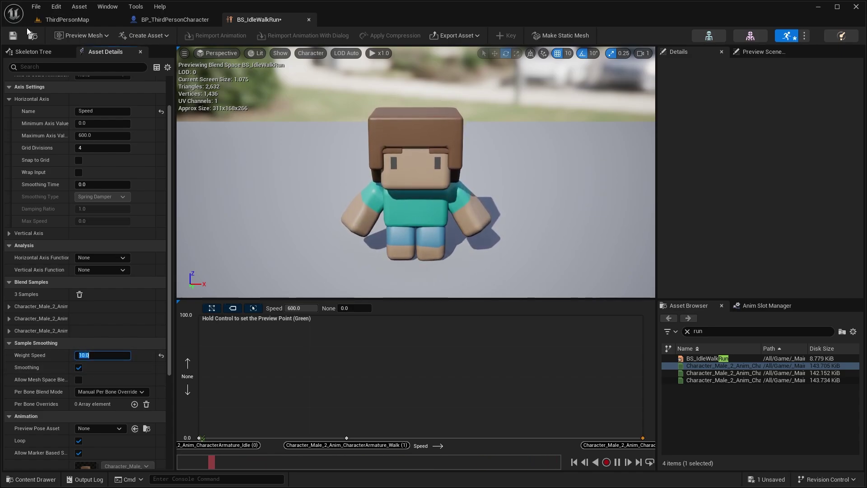
click(13, 35)
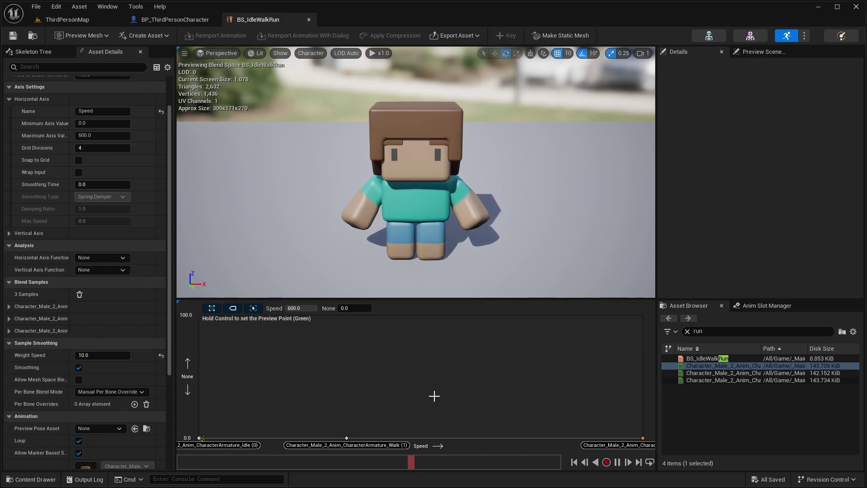
click(309, 20)
Step: Create an animation blueprint for Character_Male_2_Skeleton in the Animations folder
click(70, 20)
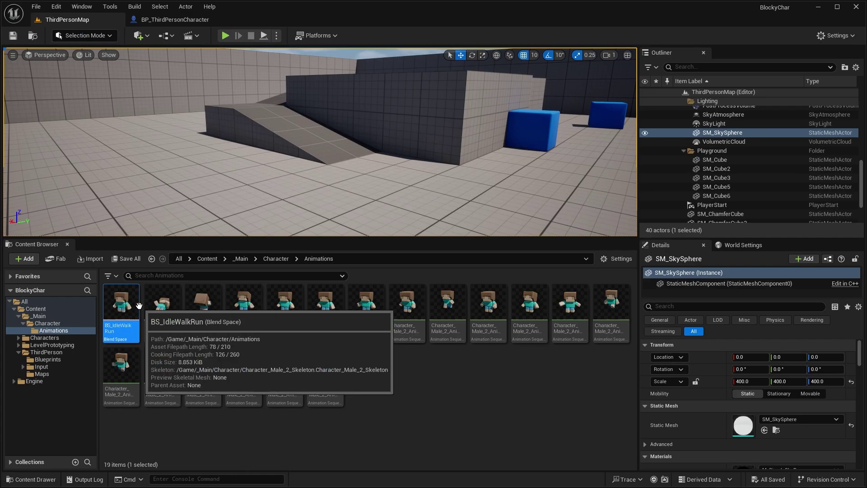
click(483, 396)
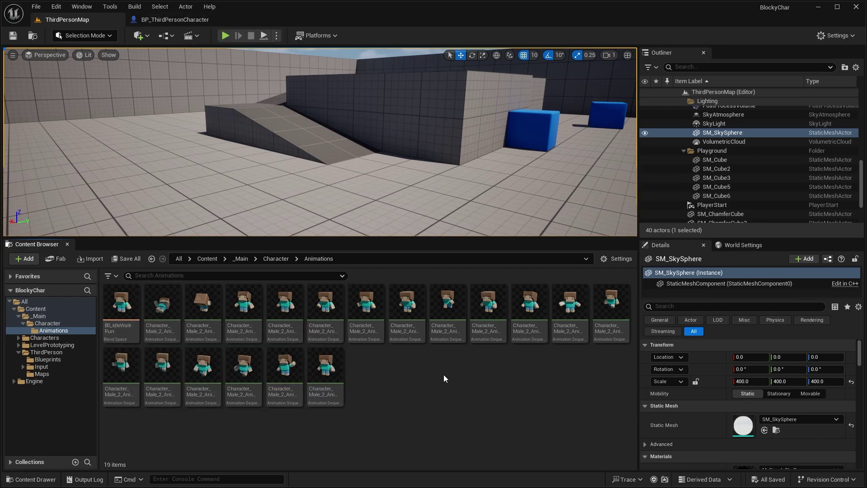
right_click(422, 371)
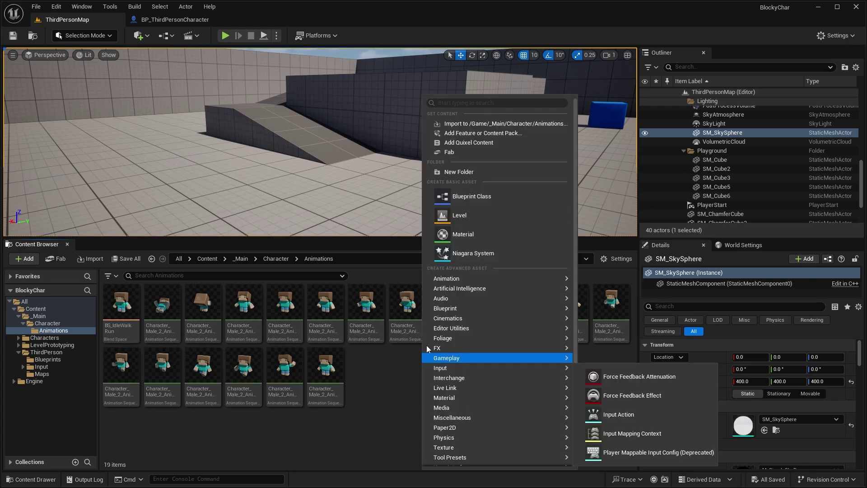
mouse_move(454, 282)
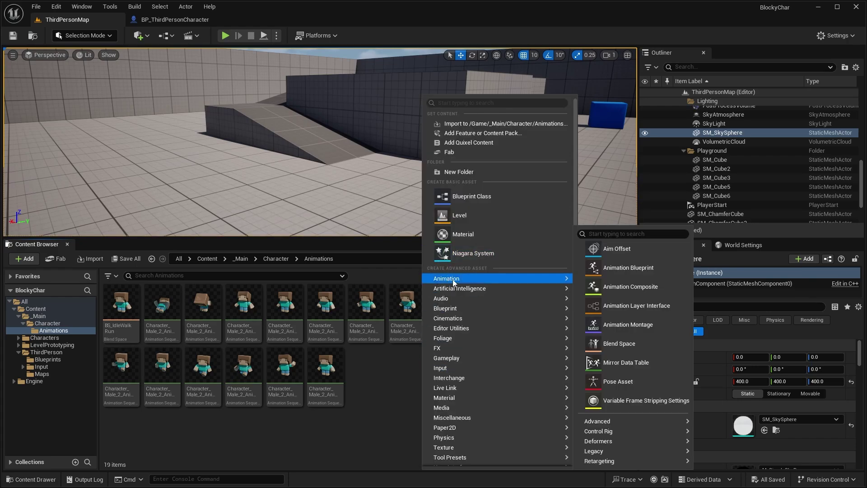
click(617, 269)
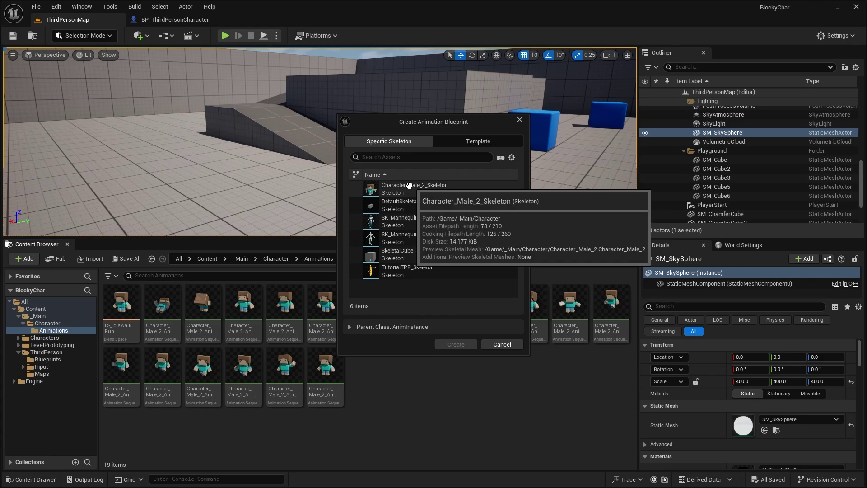
click(445, 185)
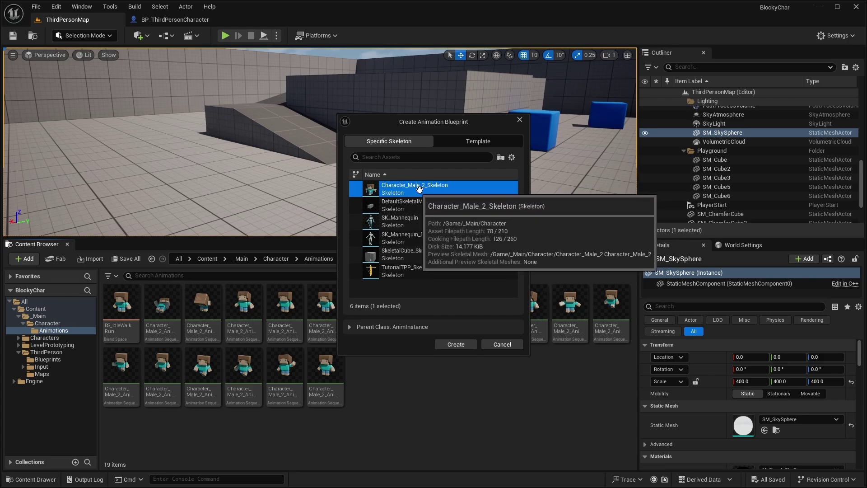
click(465, 346)
key(Return)
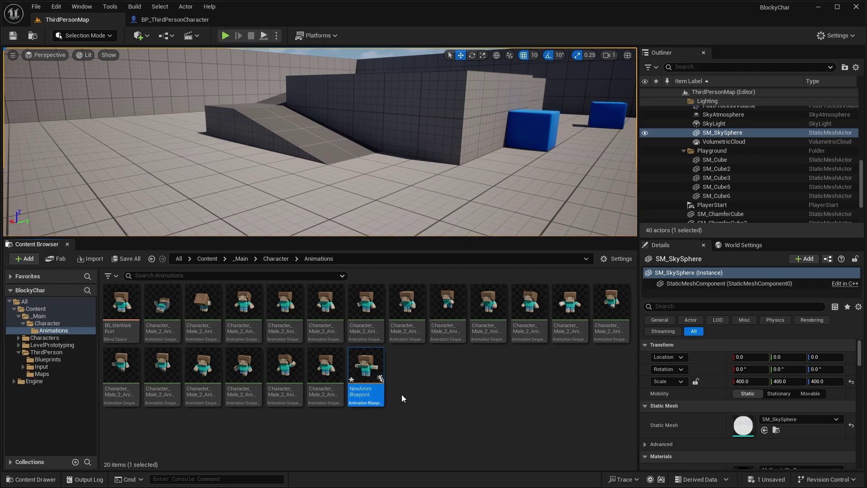
Step: Rename the new animation blueprint as ABP_Character and open it to its AnimGraph
click(422, 383)
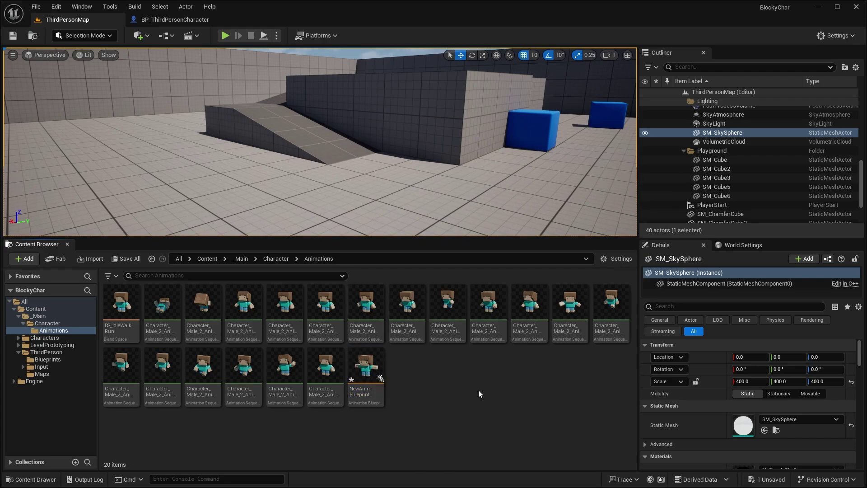
right_click(366, 380)
click(431, 189)
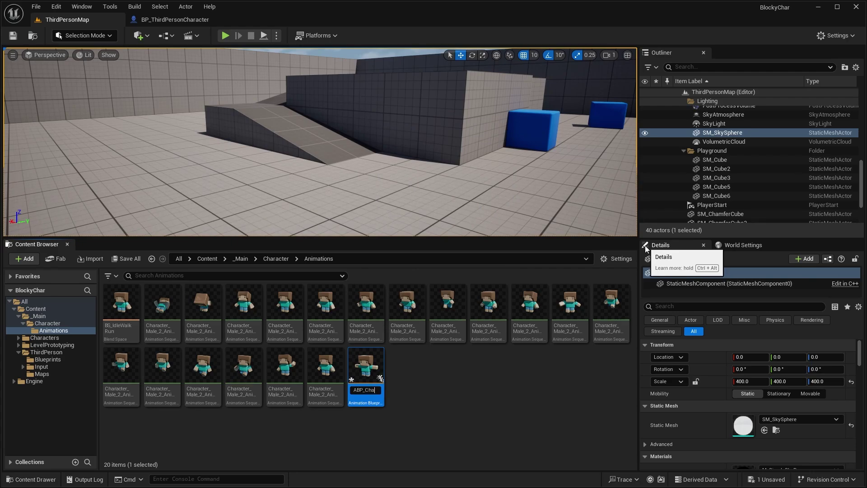
text(ABP_Character)
key(Return)
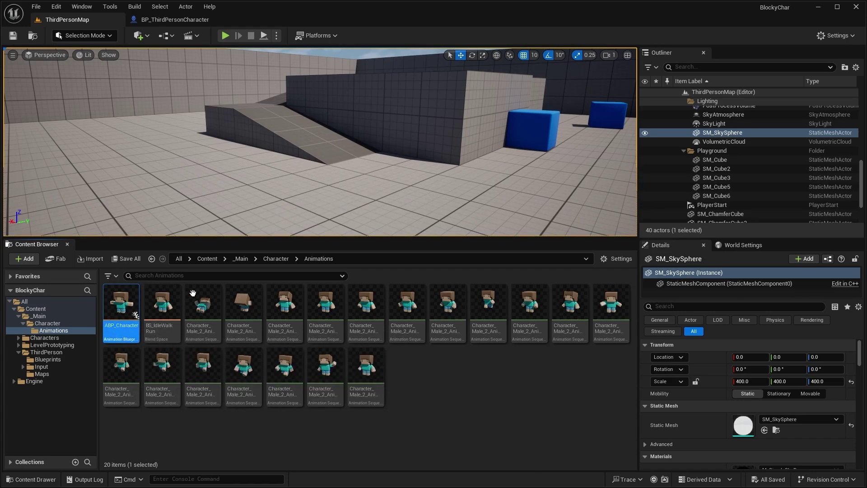
double_click(121, 321)
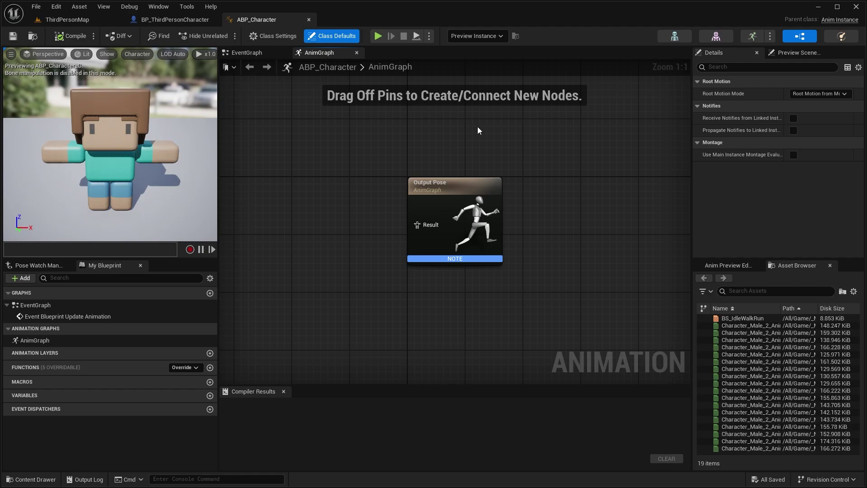
right_drag(481, 172, 518, 166)
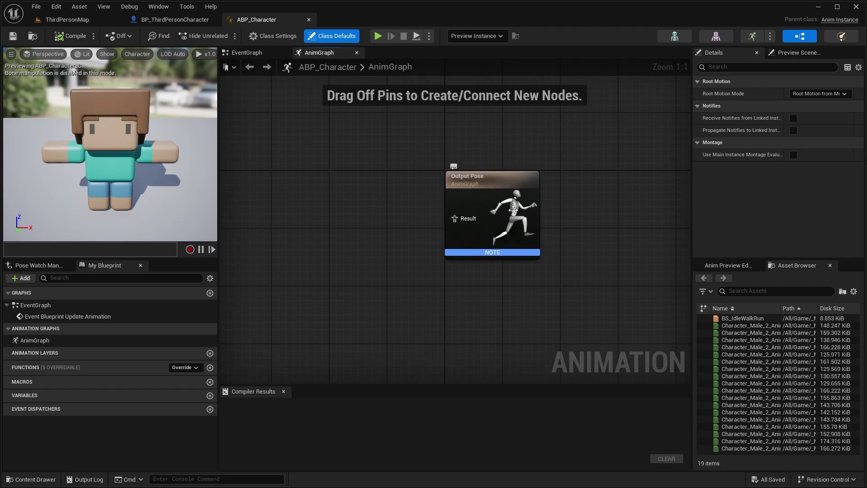
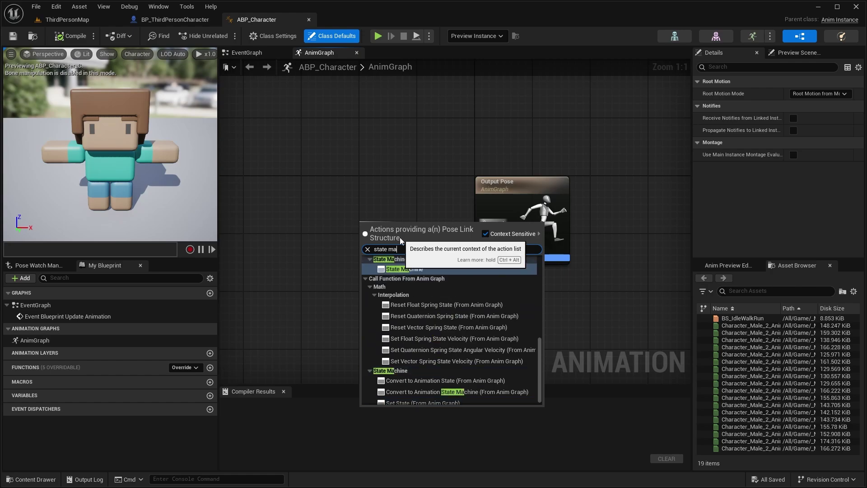
Step: Add a state machine feeding the Output Pose, keep its default name, and compile and save the blueprint
click(415, 278)
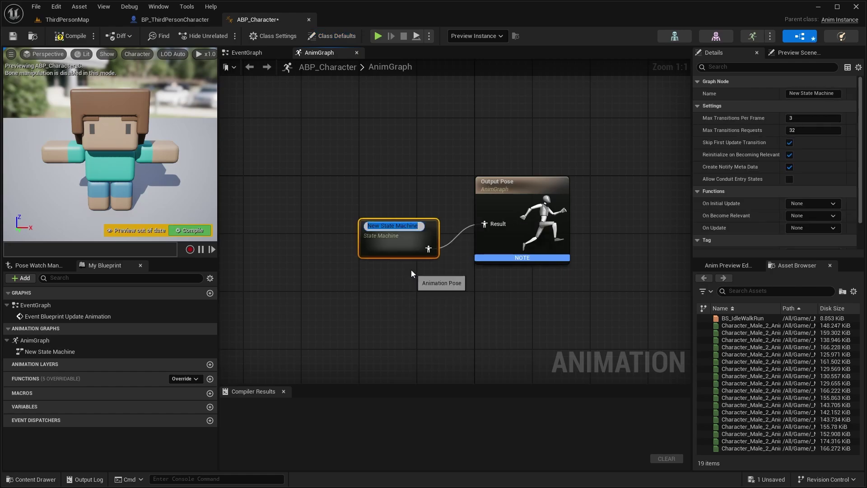
key(Return)
right_drag(396, 218, 472, 212)
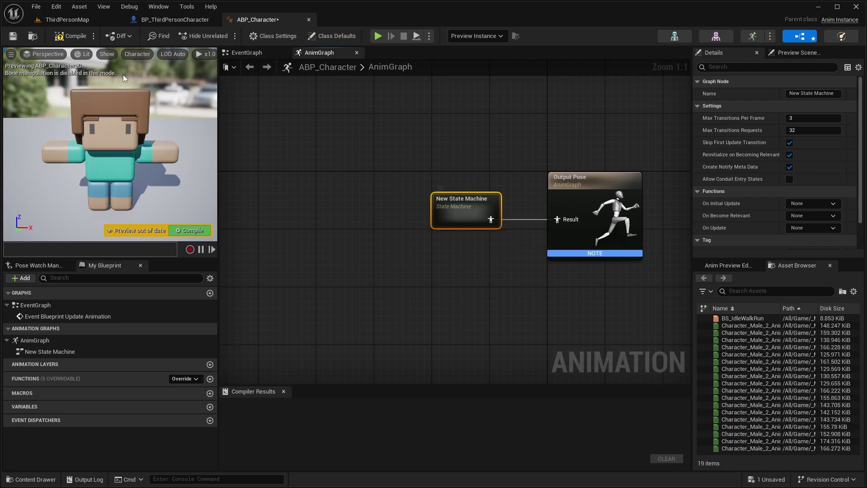
click(70, 36)
key(ctrl+s)
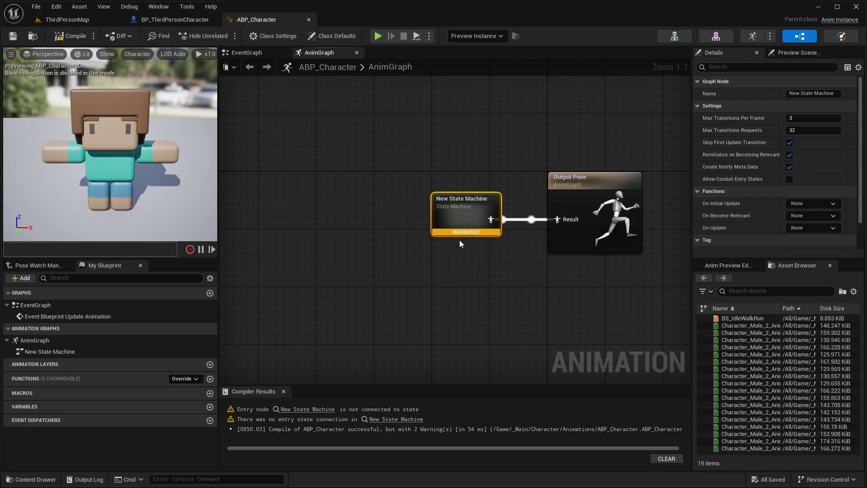
double_click(460, 207)
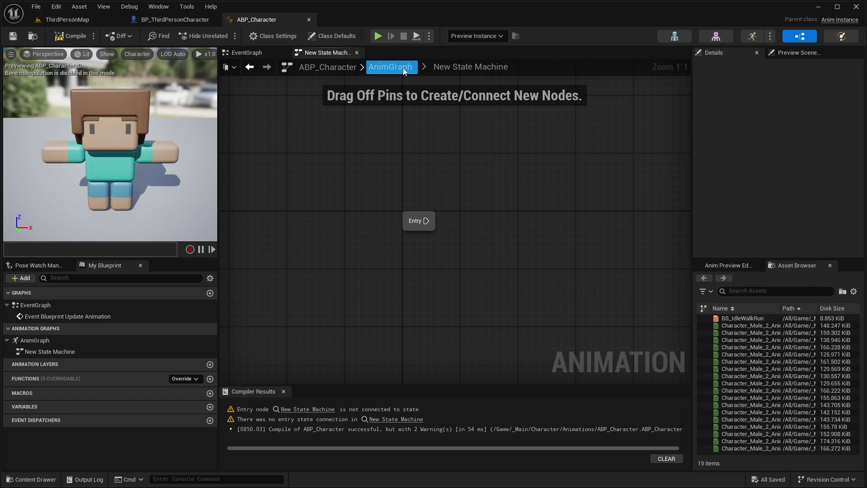
click(391, 67)
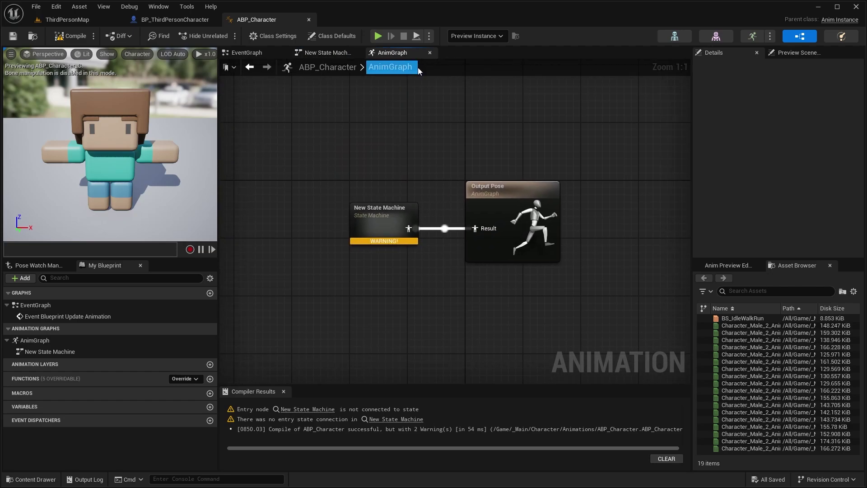
double_click(407, 228)
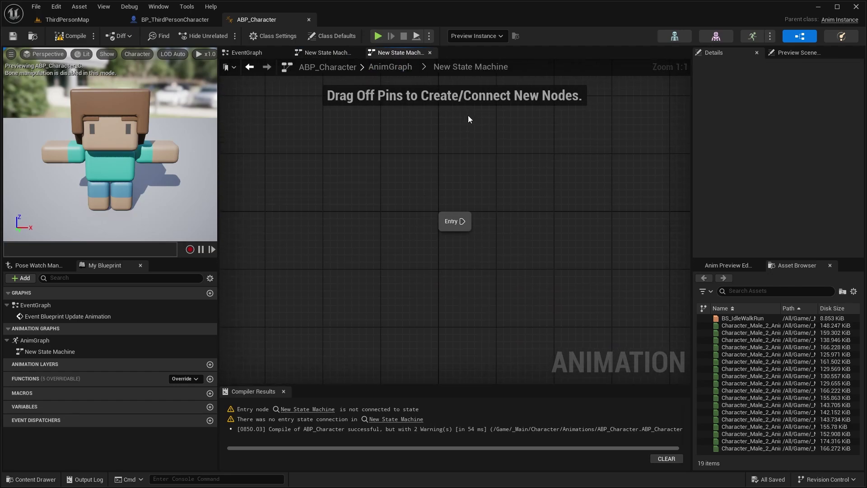
click(405, 68)
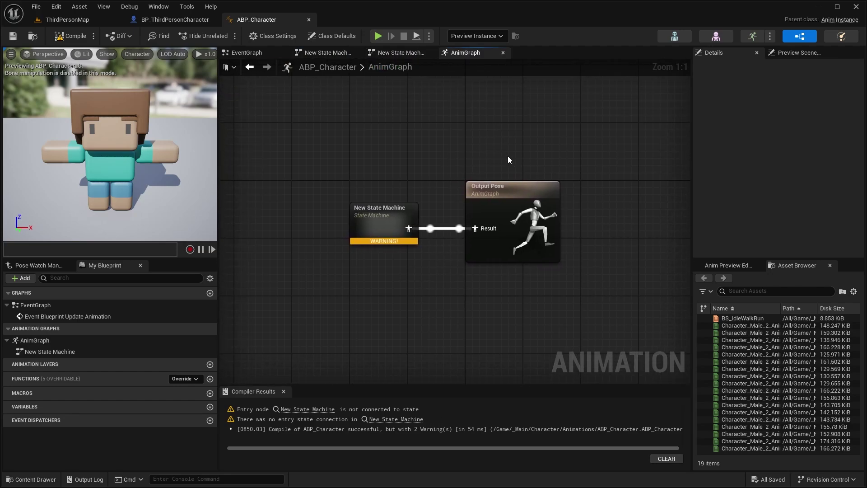
Step: Inside New State Machine, add a state from Entry named IdleWalkRun, and compile and save the blueprint
double_click(407, 222)
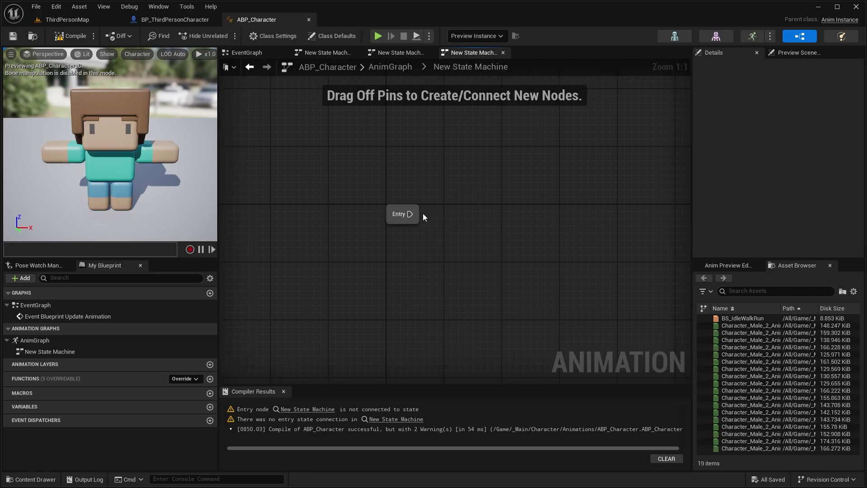
drag(411, 215, 516, 209)
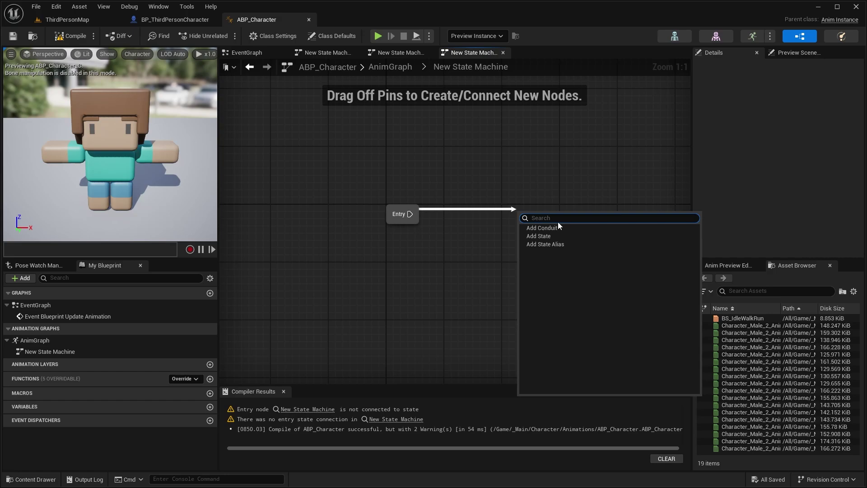
click(549, 235)
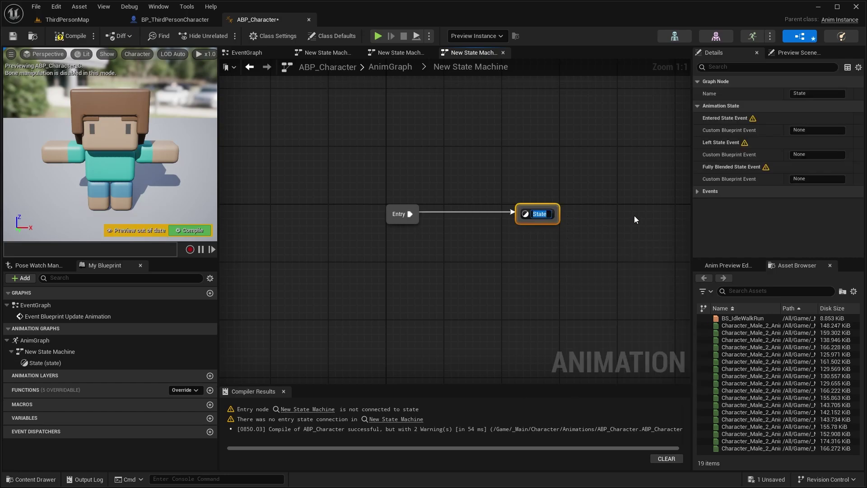
text(IdleWalkRun)
key(Return)
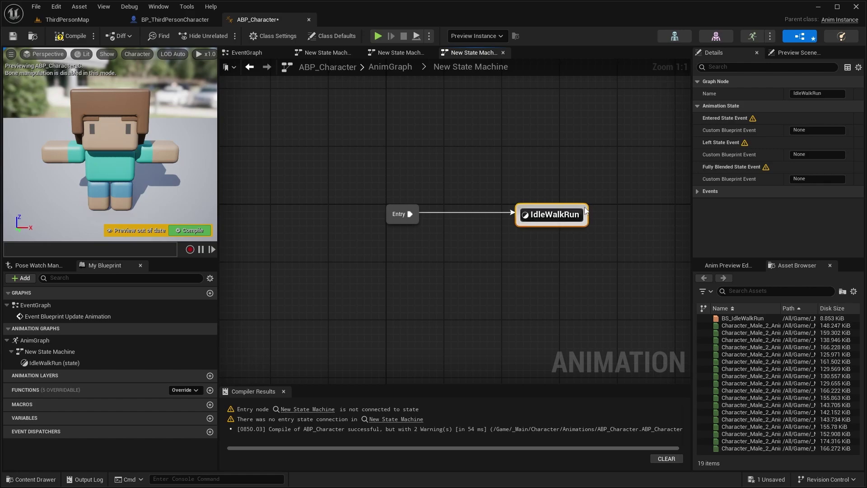
click(71, 36)
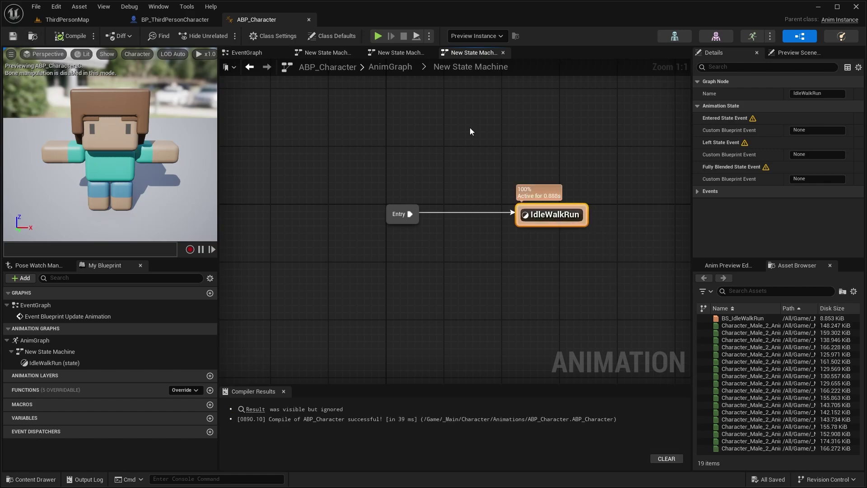
Step: Inside the IdleWalkRun state, place the BS_IdleWalkRun blend space, connect it to the Output Animation Pose, and compile and save
double_click(560, 215)
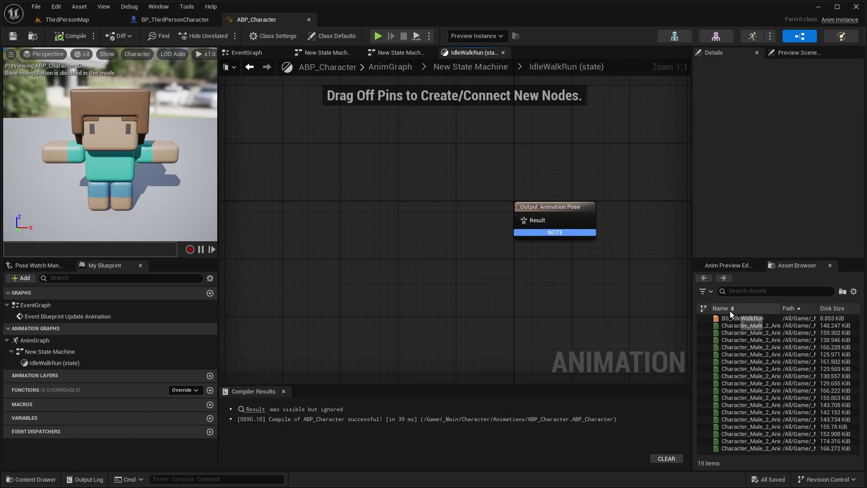
click(748, 318)
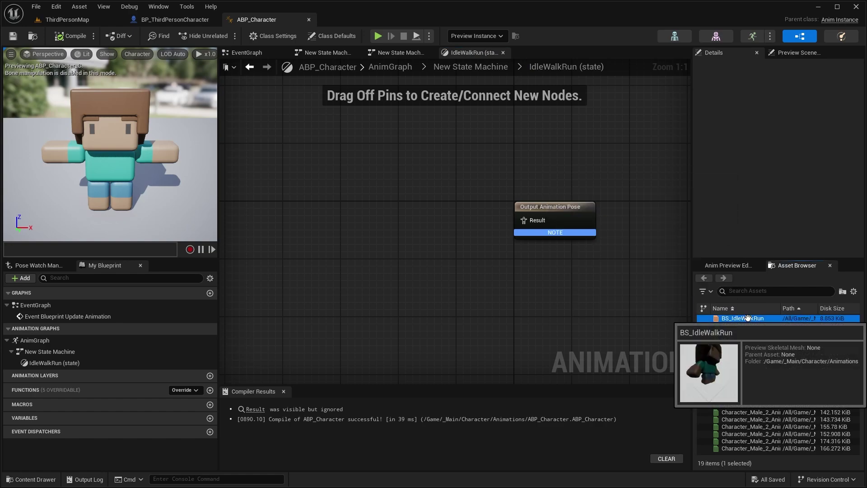
drag(748, 318, 398, 199)
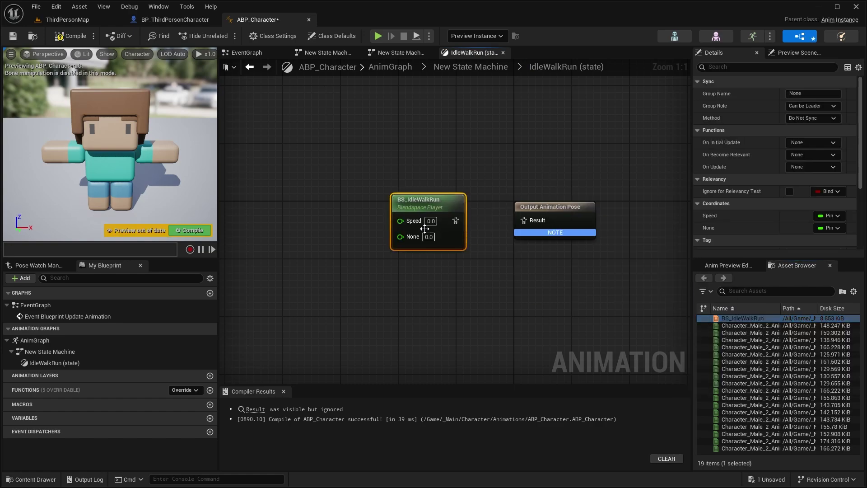
right_drag(481, 182, 531, 186)
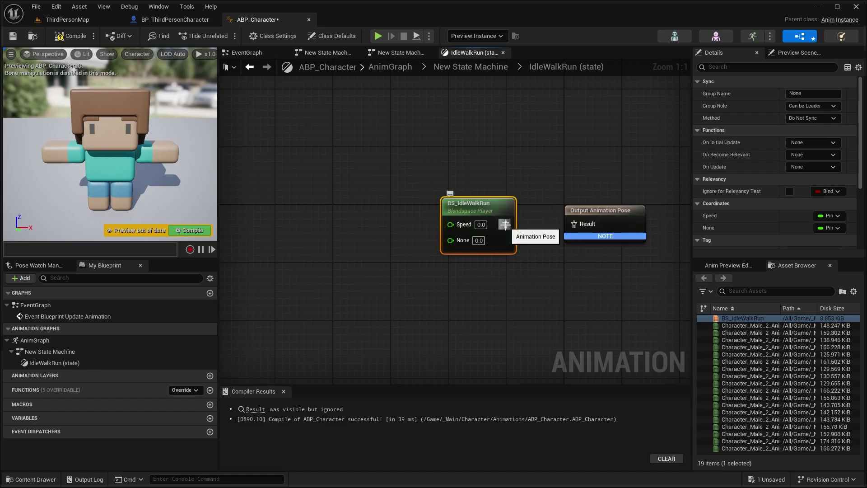
drag(505, 224, 570, 224)
click(68, 36)
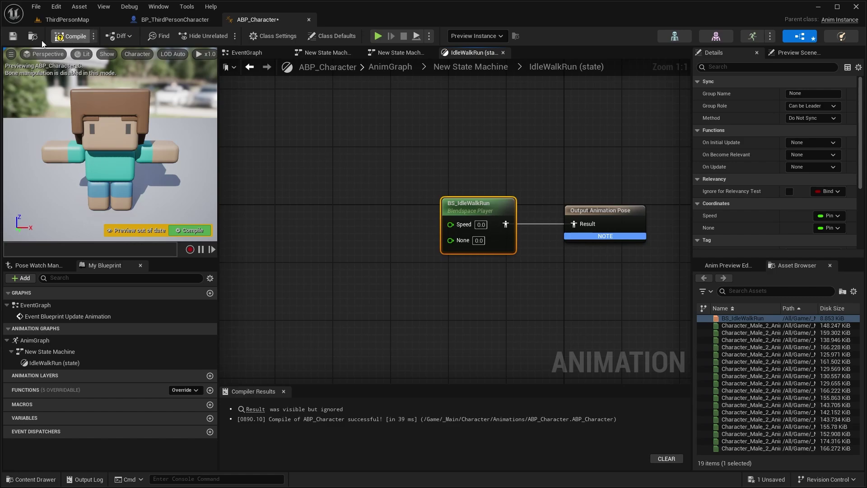
click(12, 38)
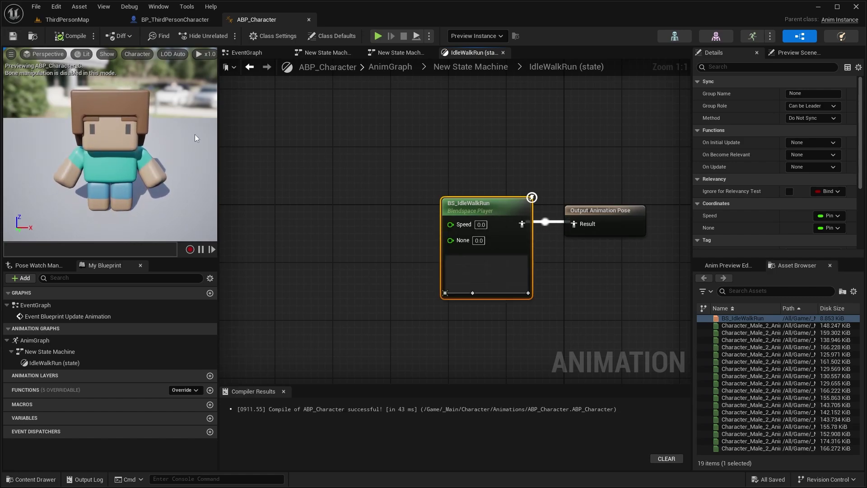
Step: Promote the Speed input of BS_IdleWalkRun to a variable named Speed, then compile and save the blueprint
right_drag(269, 140, 310, 152)
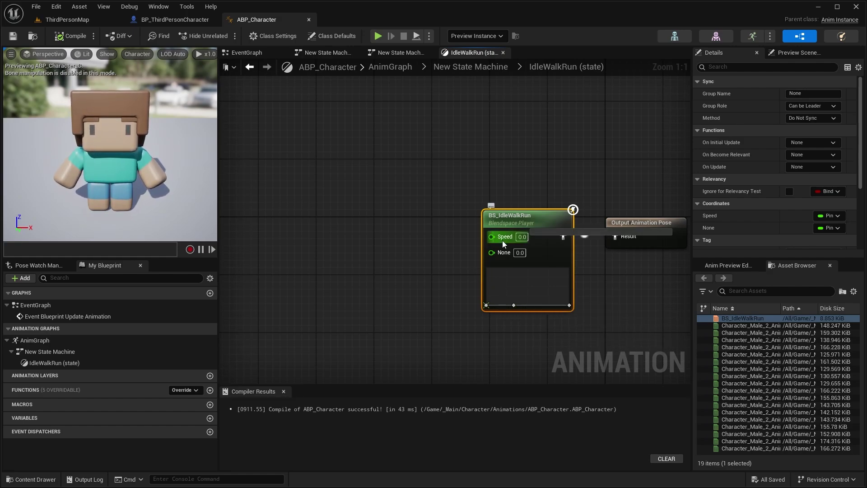
drag(500, 237, 391, 234)
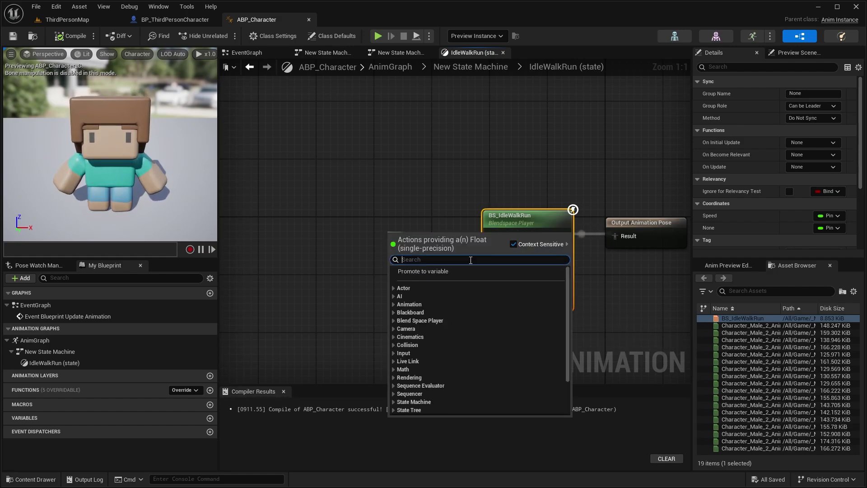
click(433, 272)
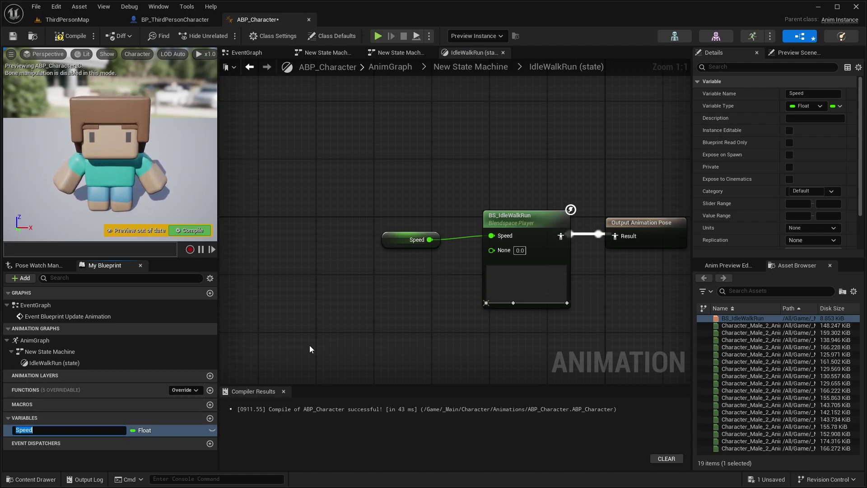
click(68, 36)
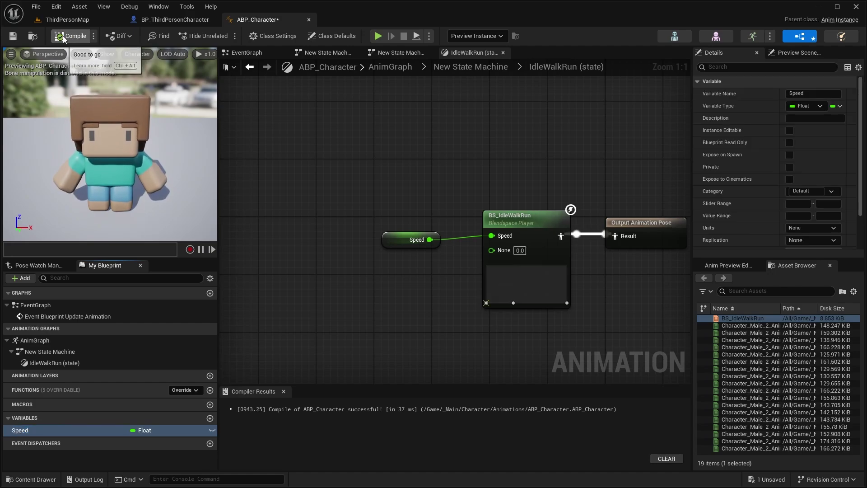
click(14, 37)
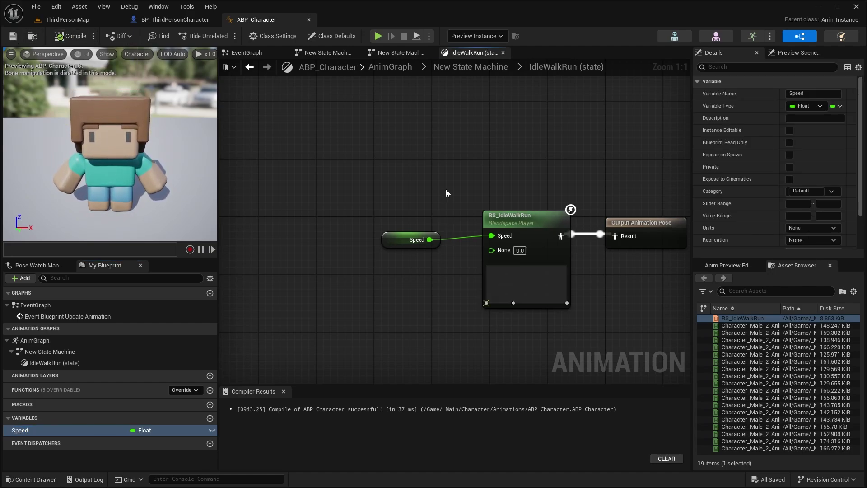
drag(440, 268, 441, 273)
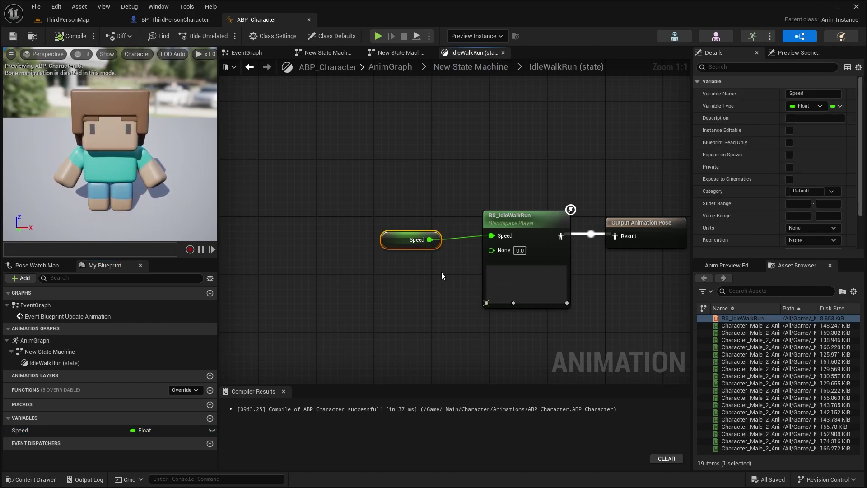
mouse_move(434, 246)
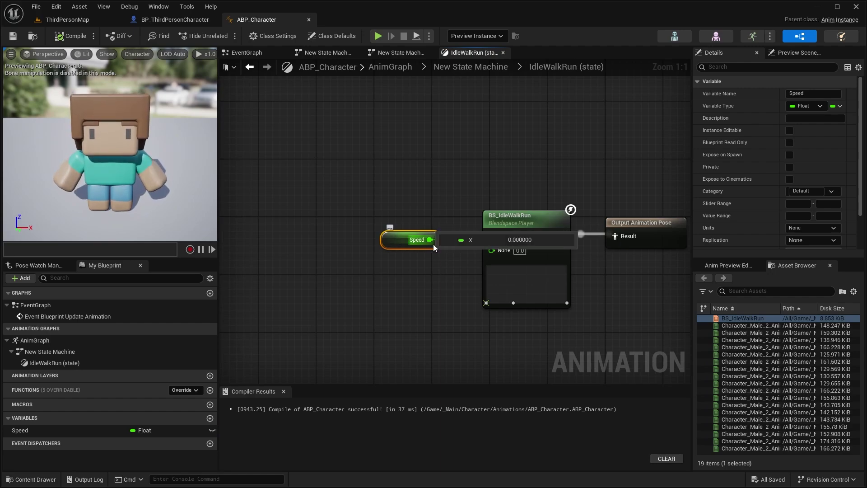
Step: Open the EventGraph and move the Event Blueprint Update Animation node slightly up, away from Try Get Pawn Owner
click(248, 53)
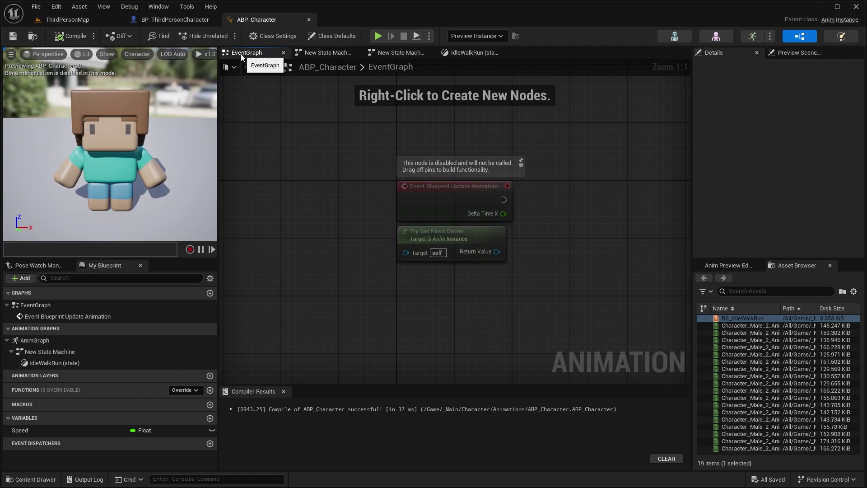
right_drag(468, 210, 384, 199)
click(384, 199)
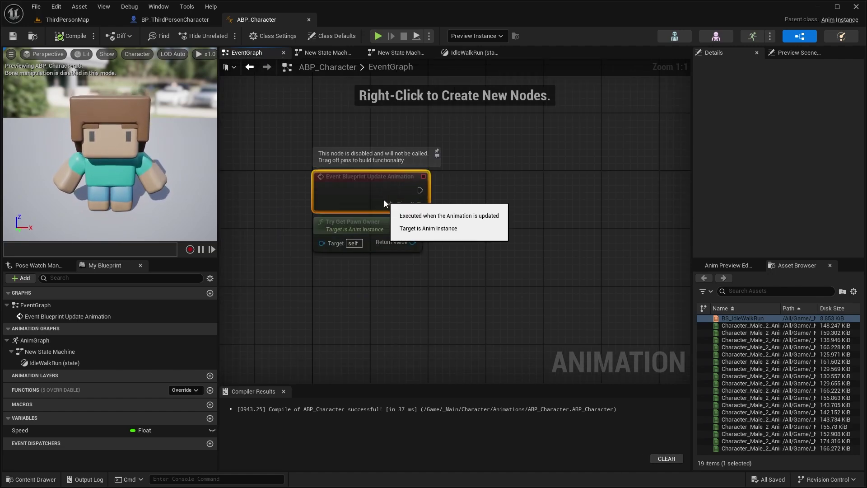
click(384, 223)
click(384, 206)
drag(374, 189, 373, 182)
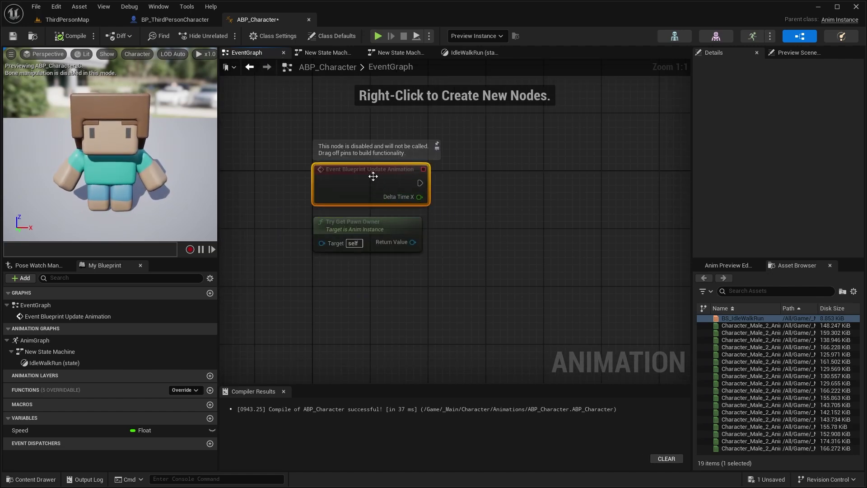
click(381, 220)
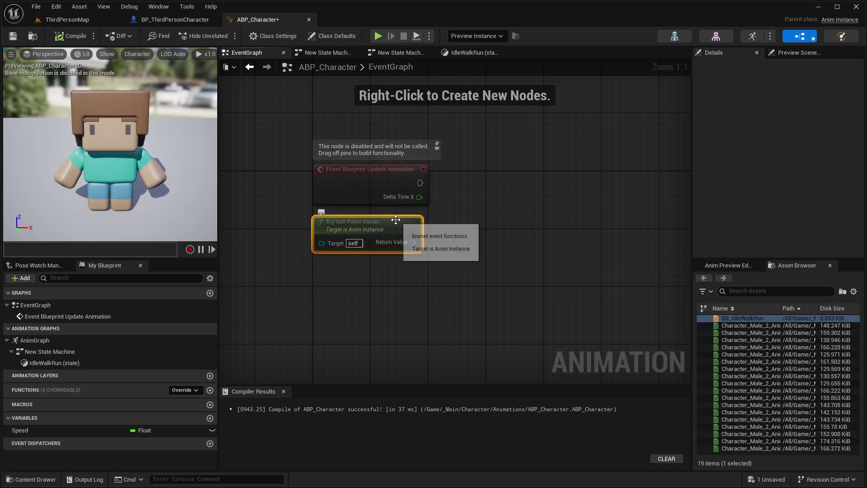
right_drag(421, 240, 480, 233)
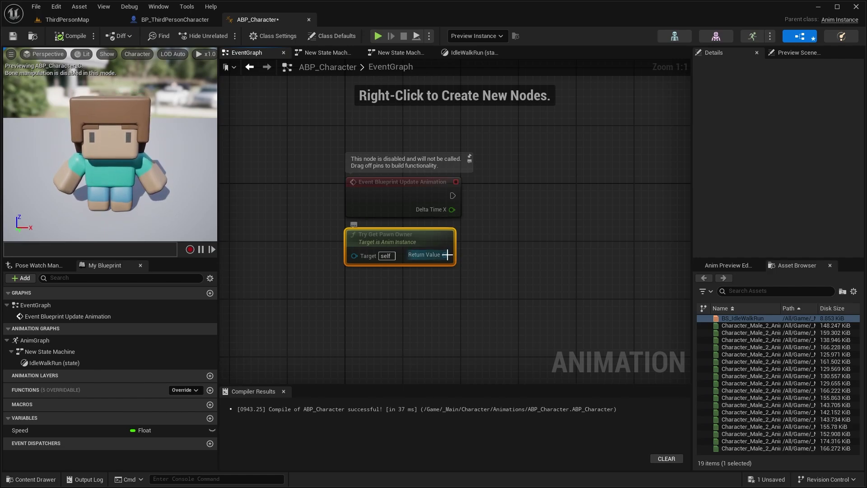
Step: Add an Is Valid execution node for the Try Get Pawn Owner result, run it from Event Blueprint Update Animation, and compile and save
drag(447, 255, 518, 196)
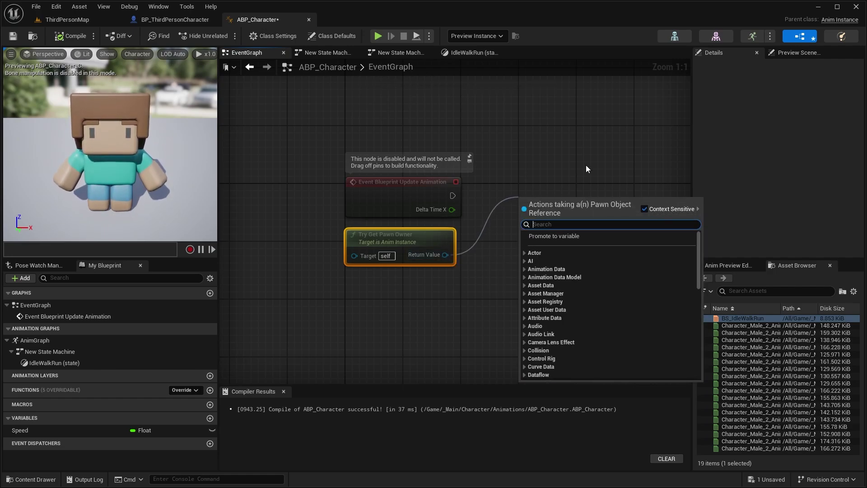
text(is valid)
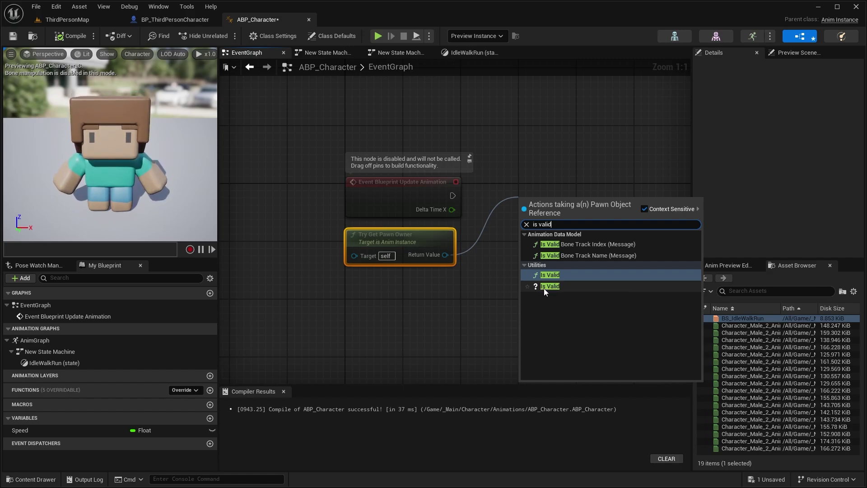
click(545, 288)
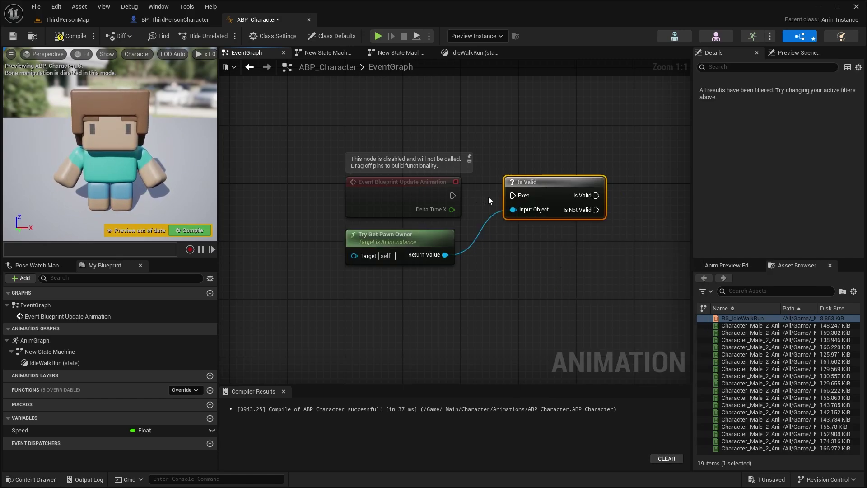
drag(452, 195, 512, 196)
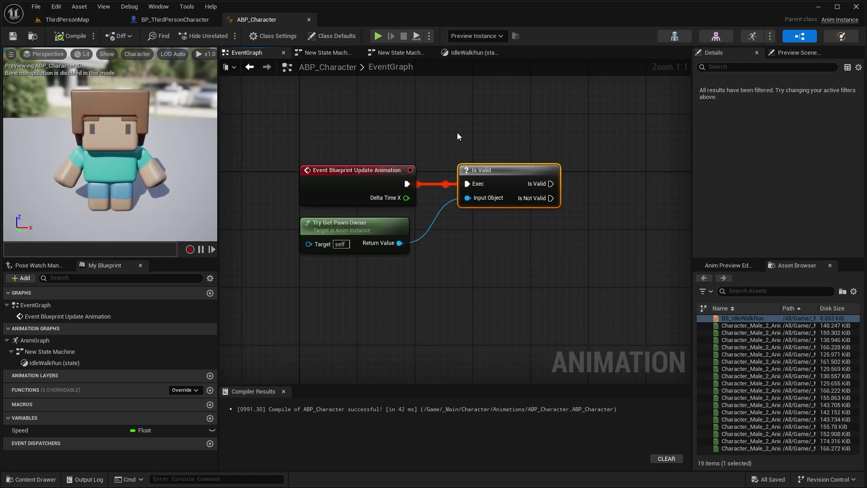
click(501, 273)
right_drag(502, 272, 451, 258)
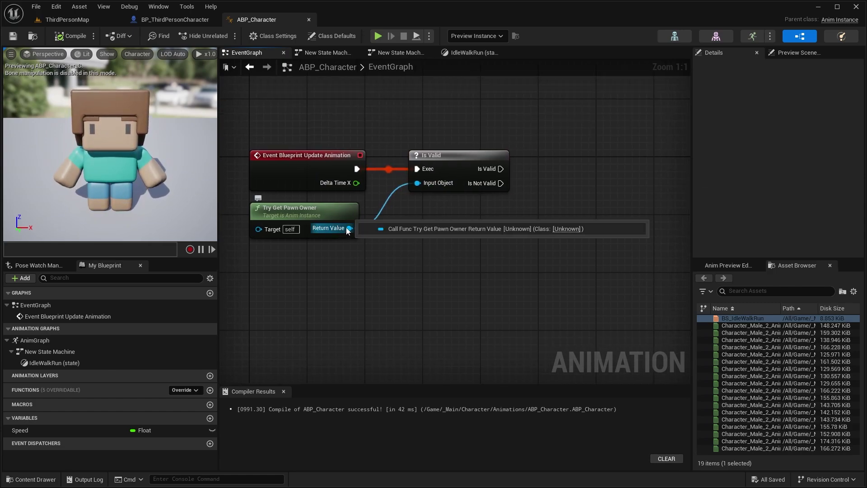
Step: Add a Get Velocity node from the Try Get Pawn Owner result and feed its return value into a Vector Length node
drag(349, 229, 419, 251)
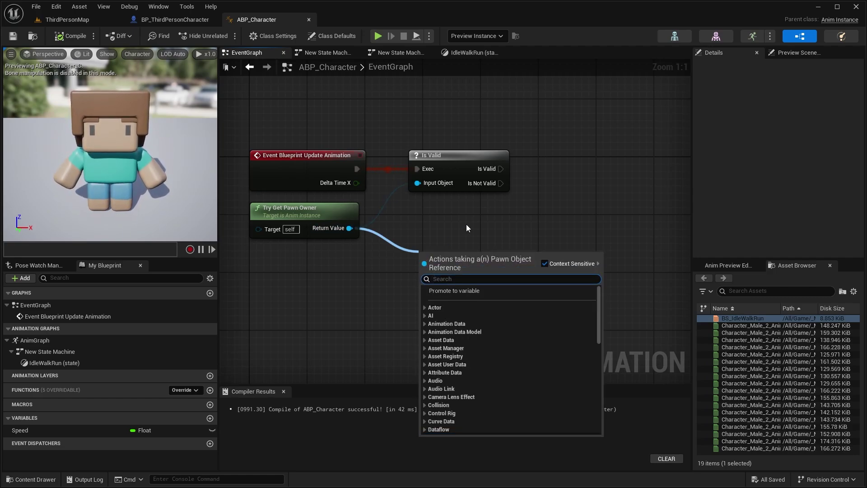
text(get veloci)
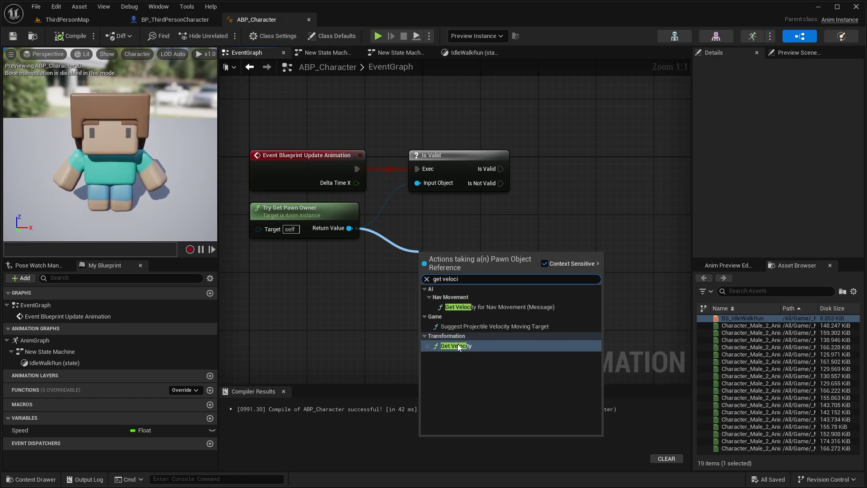
click(473, 348)
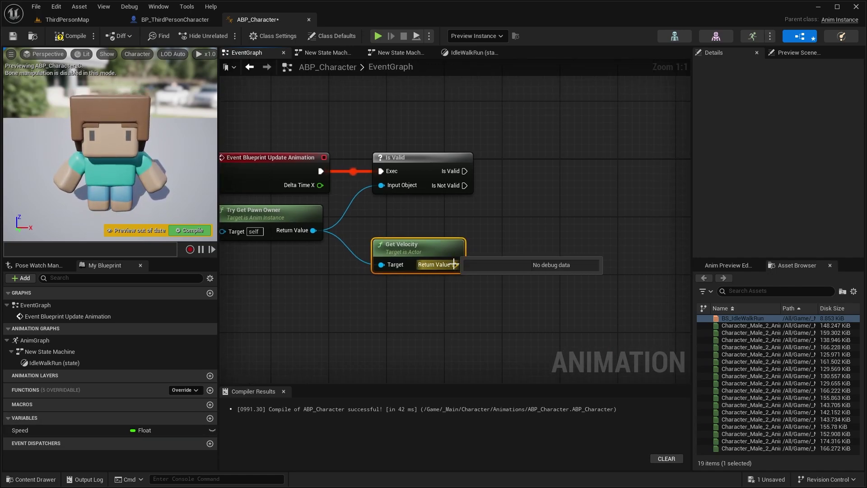
drag(453, 264, 503, 259)
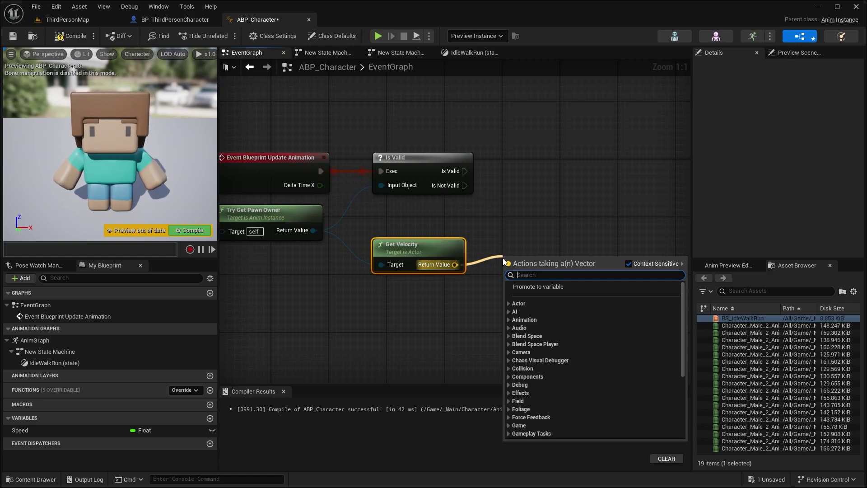
text(vector length)
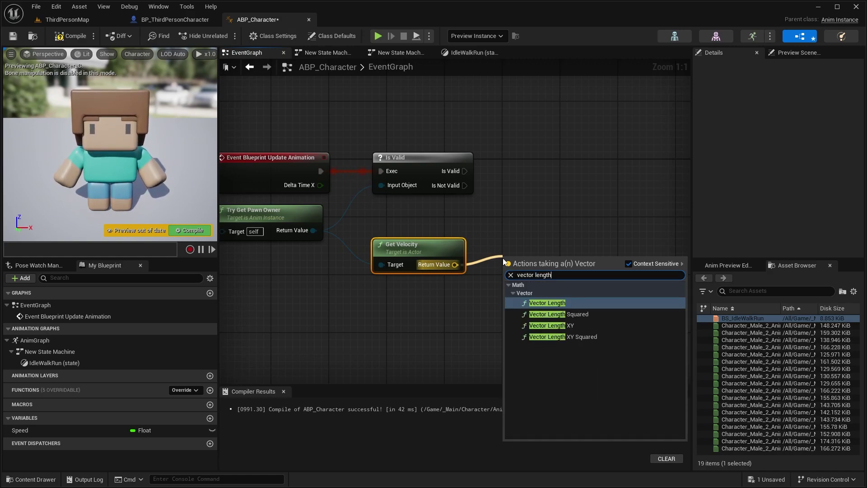
click(546, 303)
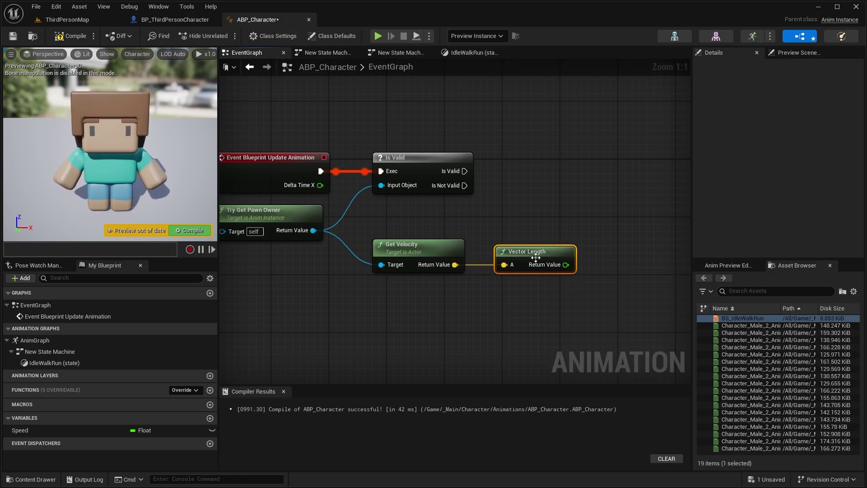
Step: Add a Set Speed node, run it from the Is Valid output, and feed it the Vector Length result
right_drag(560, 268, 513, 285)
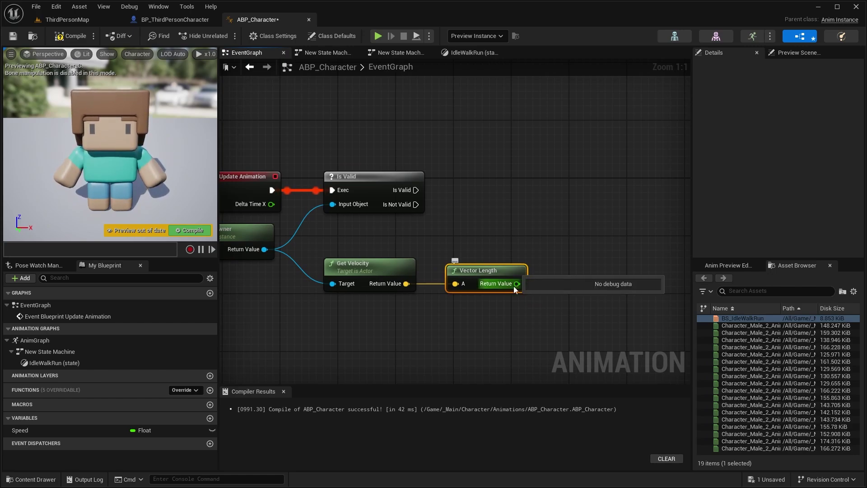
click(82, 429)
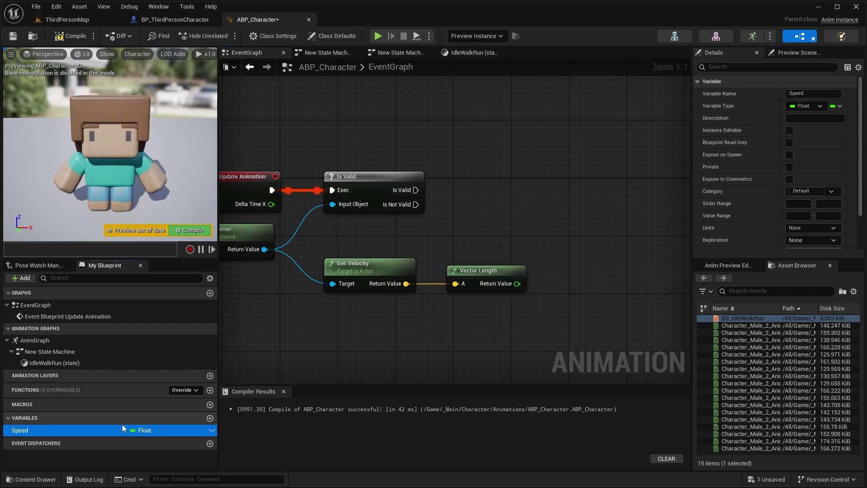
drag(39, 430, 557, 181)
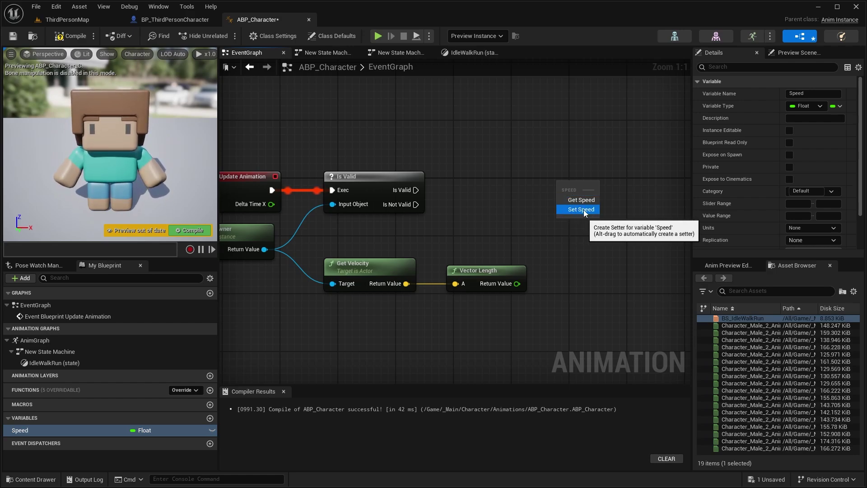
click(580, 210)
drag(416, 189, 564, 191)
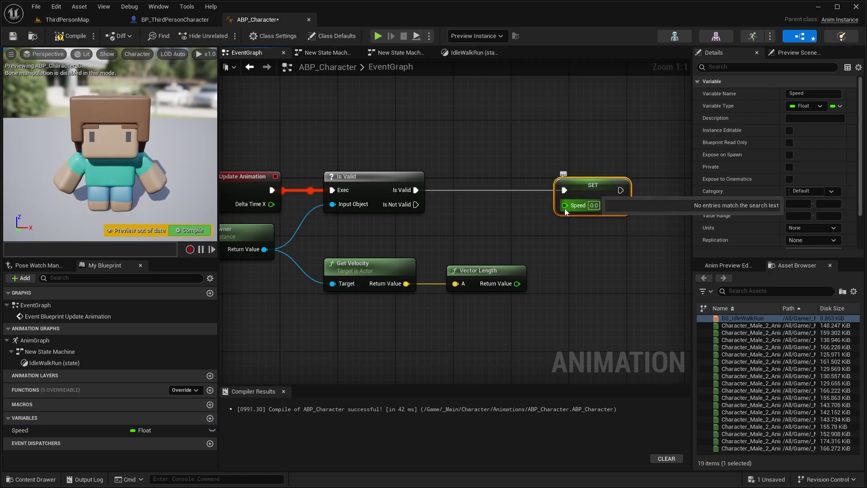
drag(518, 283, 565, 206)
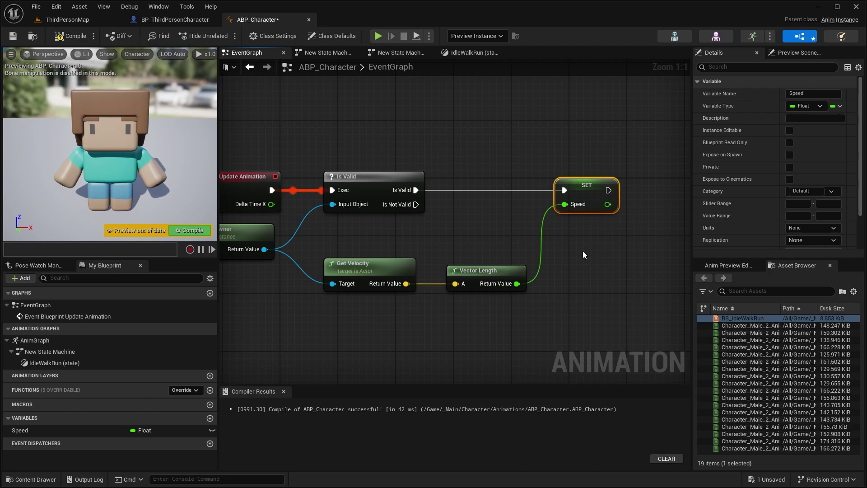
Step: Compile and save the ABP_Character animation blueprint
scroll(583, 250, down, 2)
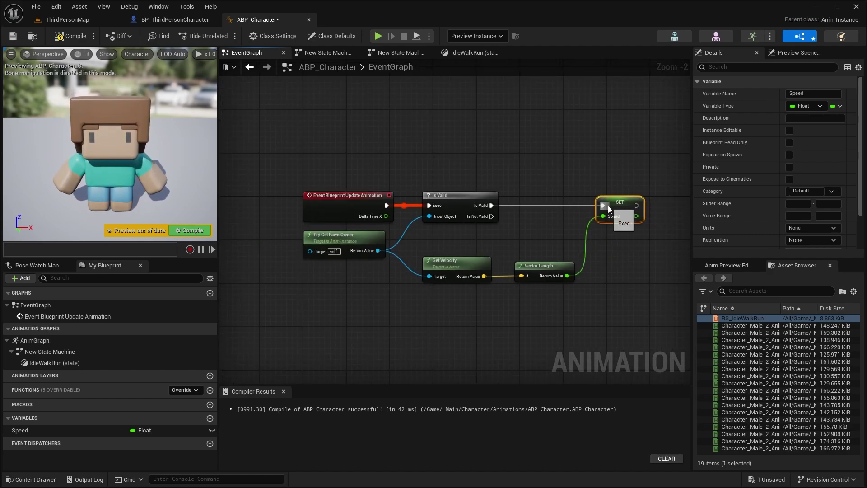
scroll(366, 238, up, 1)
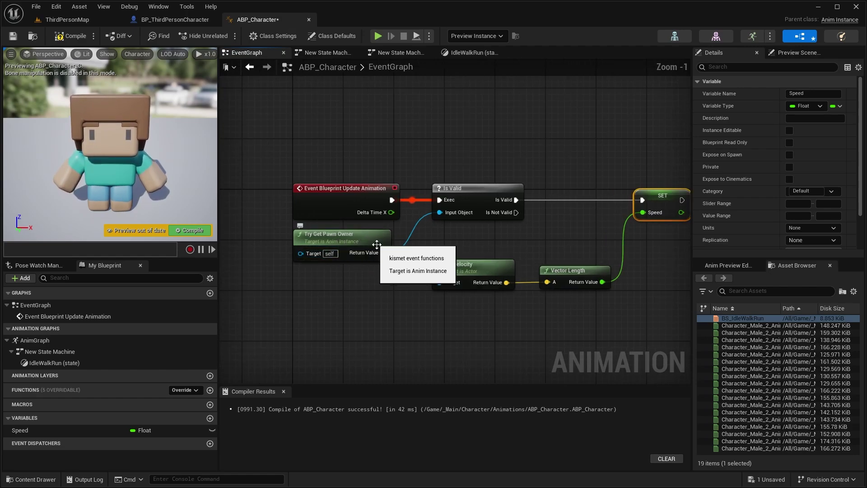
scroll(332, 147, down, 1)
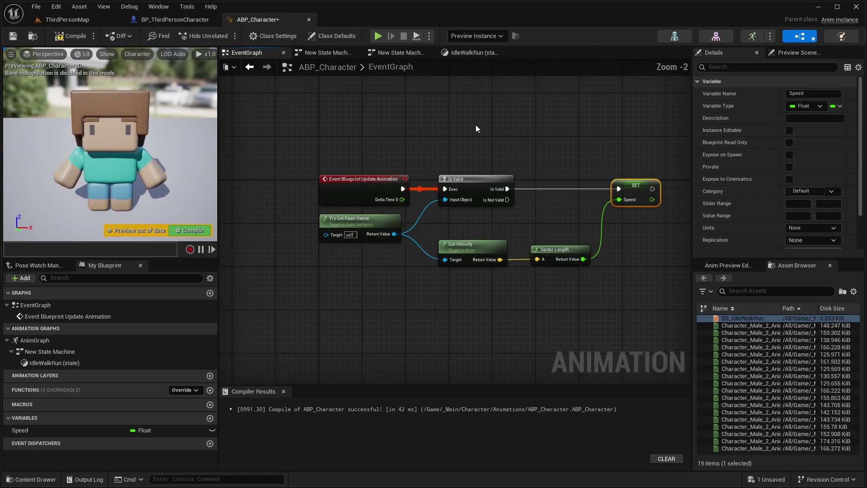
click(70, 36)
click(12, 37)
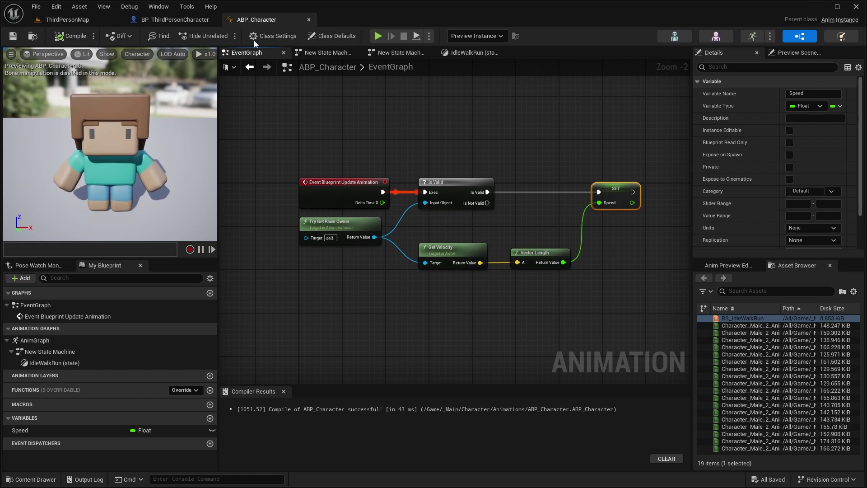
Step: Show the ThirdPerson Blueprints folder in the level's content browser and switch to the BP_ThirdPersonCharacter blueprint
click(67, 19)
click(163, 20)
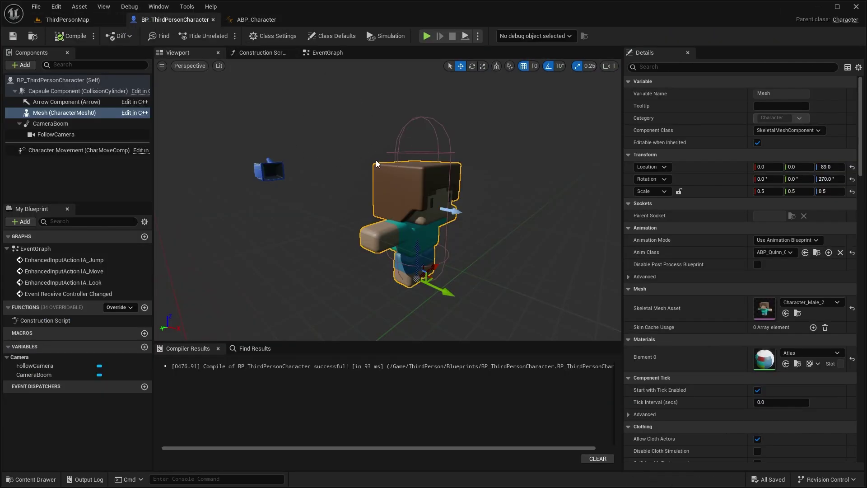
click(82, 20)
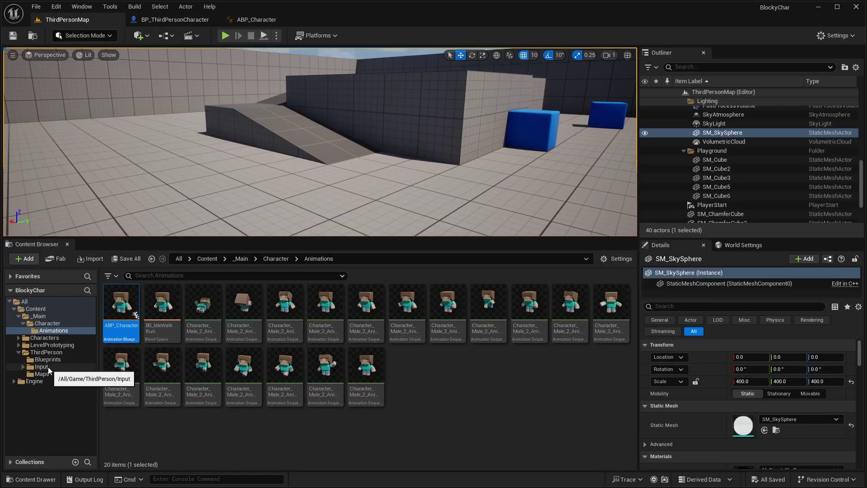
click(46, 353)
click(48, 359)
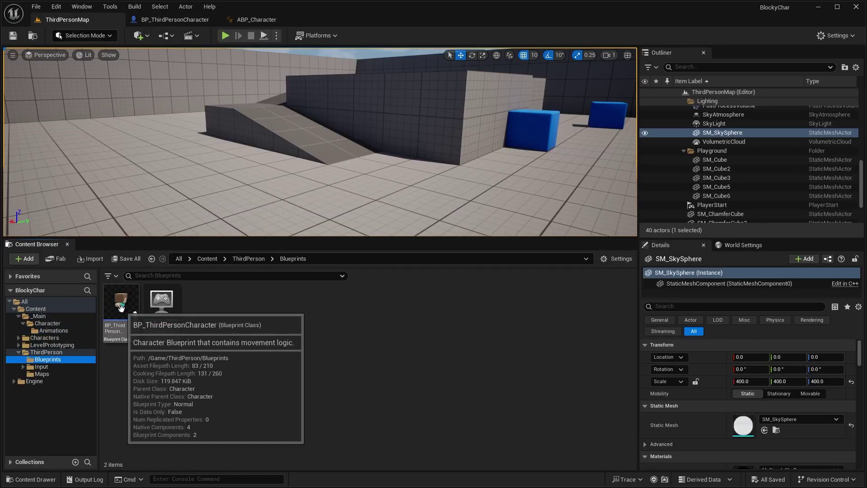
click(172, 19)
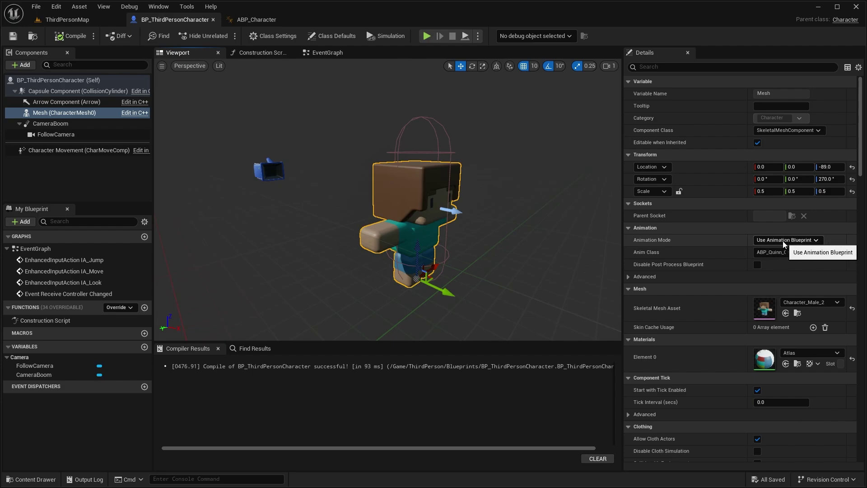
Step: Set the Mesh component's Anim Class to ABP_Character, then compile and save BP_ThirdPersonCharacter
click(772, 254)
click(773, 253)
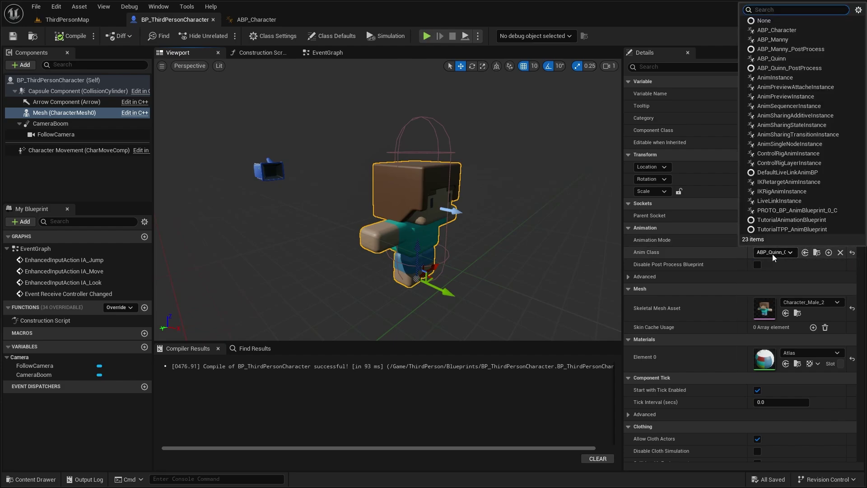
click(770, 29)
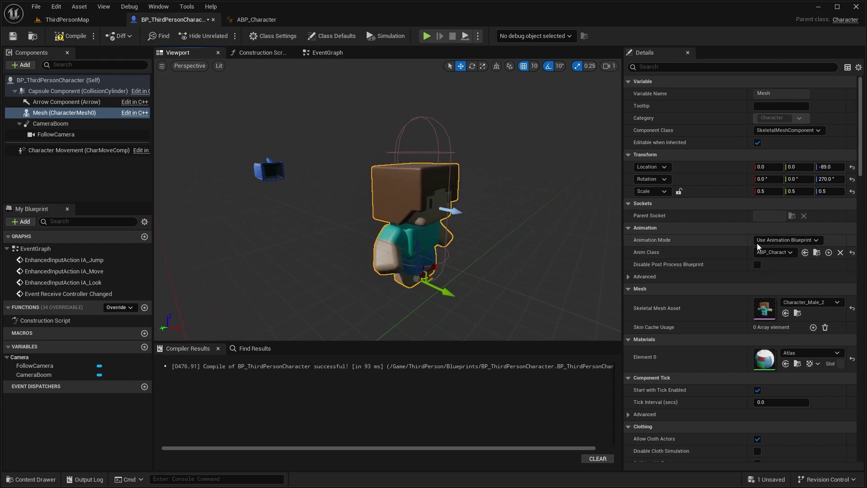
right_drag(560, 226, 473, 218)
right_drag(527, 218, 533, 211)
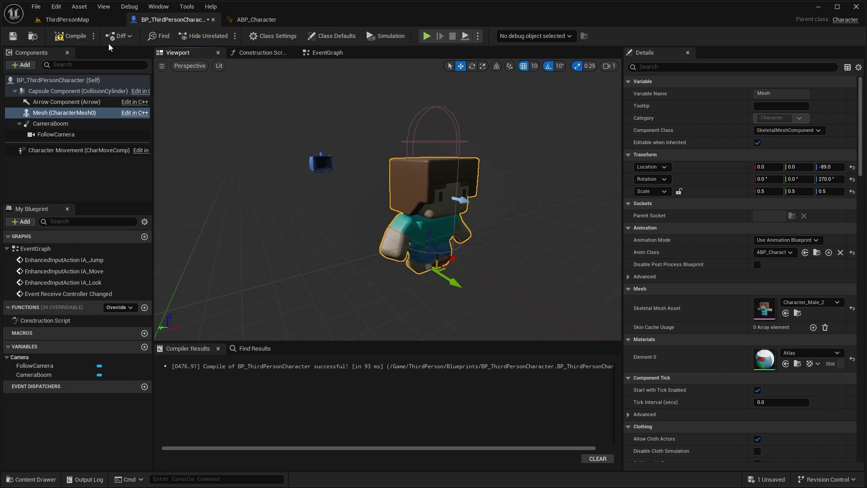
click(15, 37)
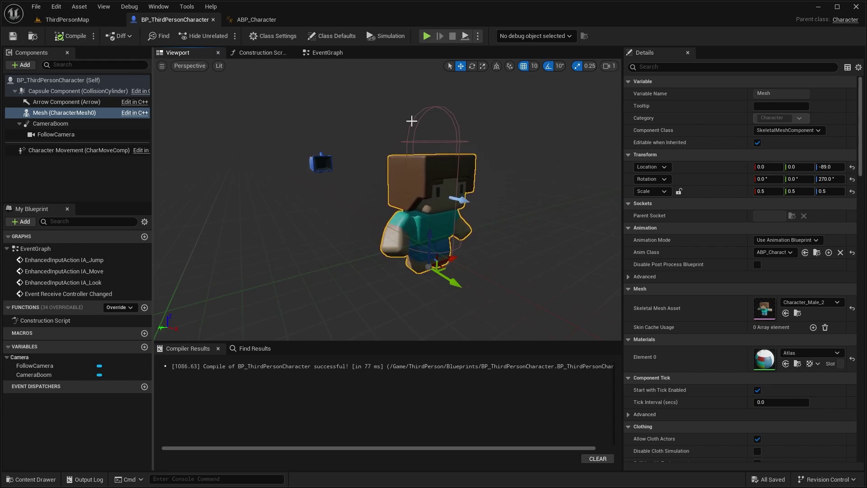
Step: Play-test ThirdPersonMap by running and jumping the character around the floor and ramps, then stop and return to ABP_Character
click(73, 20)
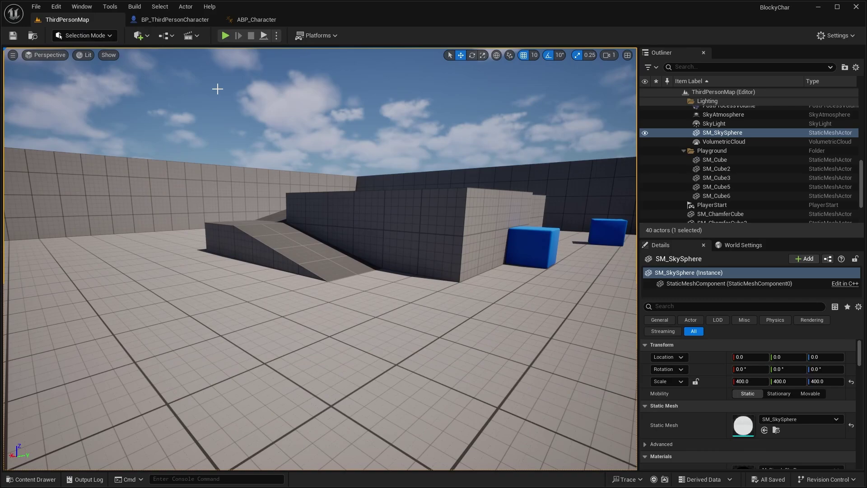
click(225, 35)
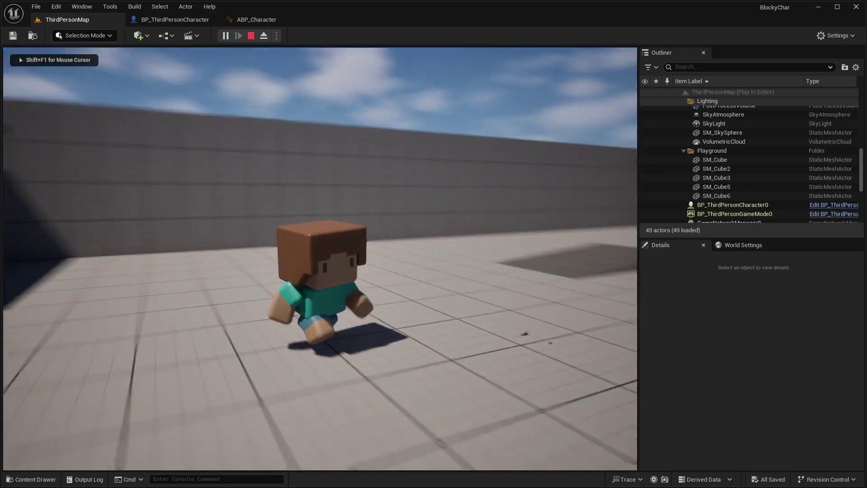
key(w)
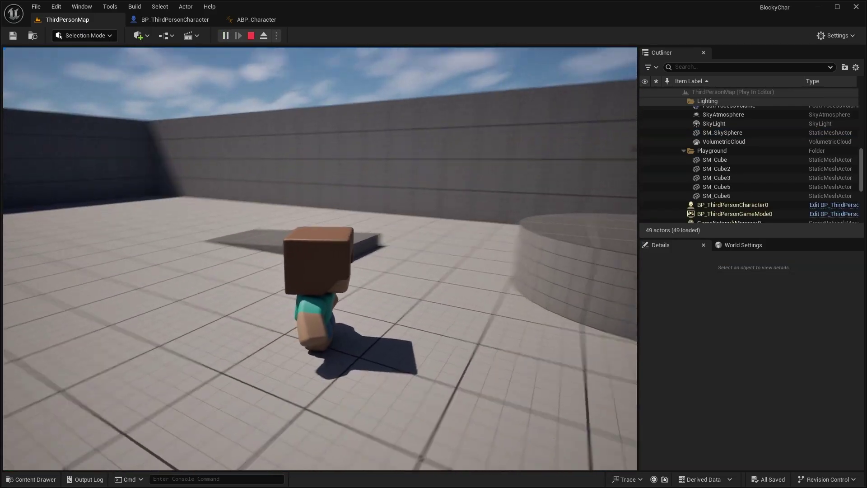
key(w)
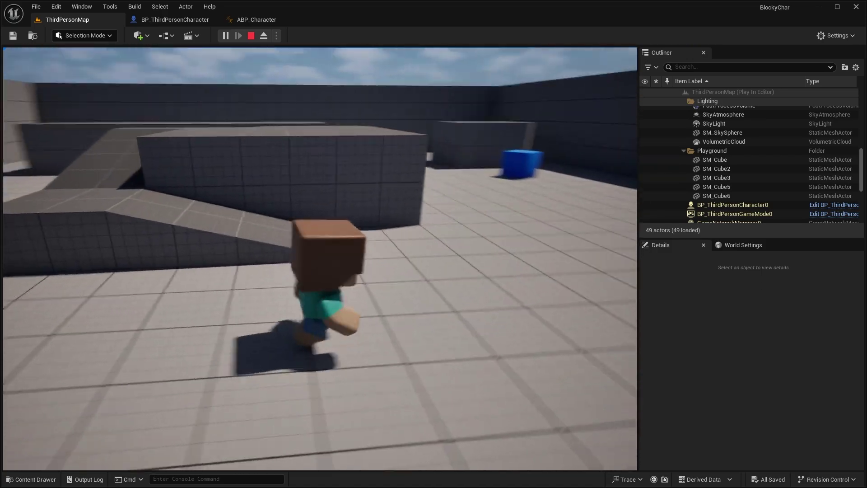
key(w)
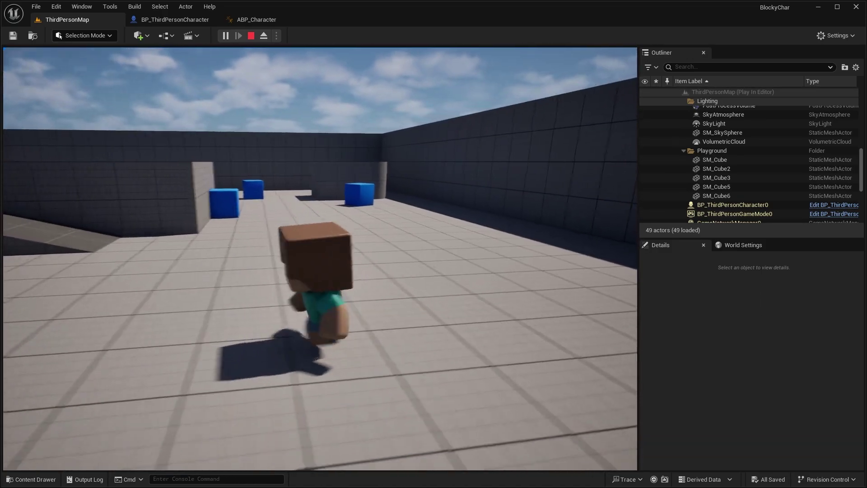
key(w)
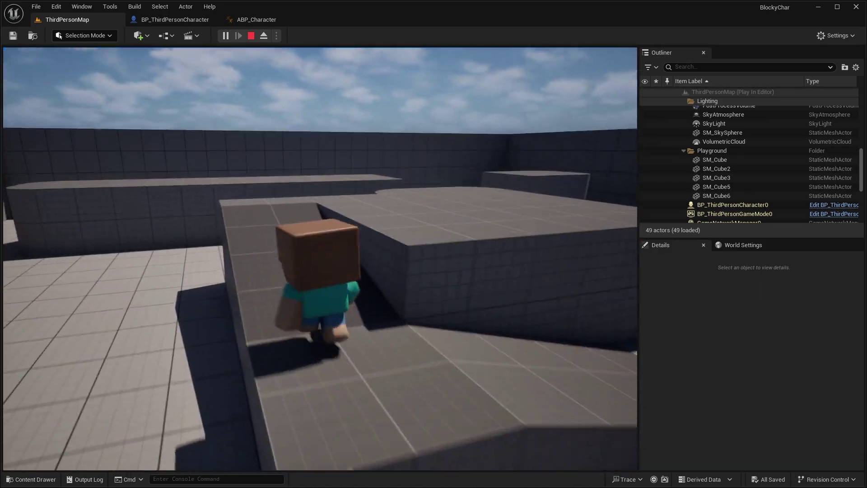
key(s)
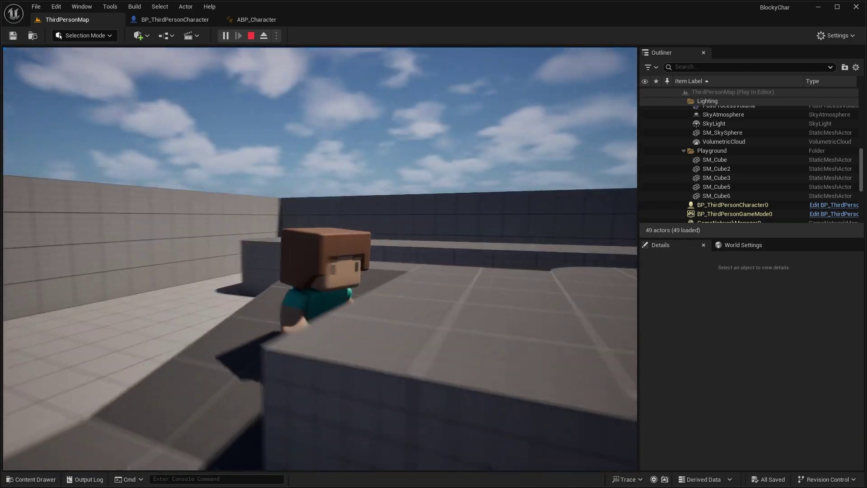
key(s)
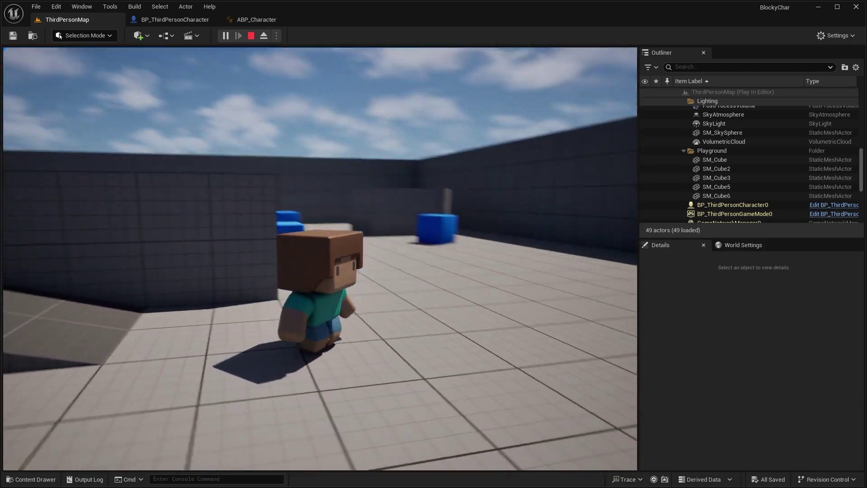
key(w)
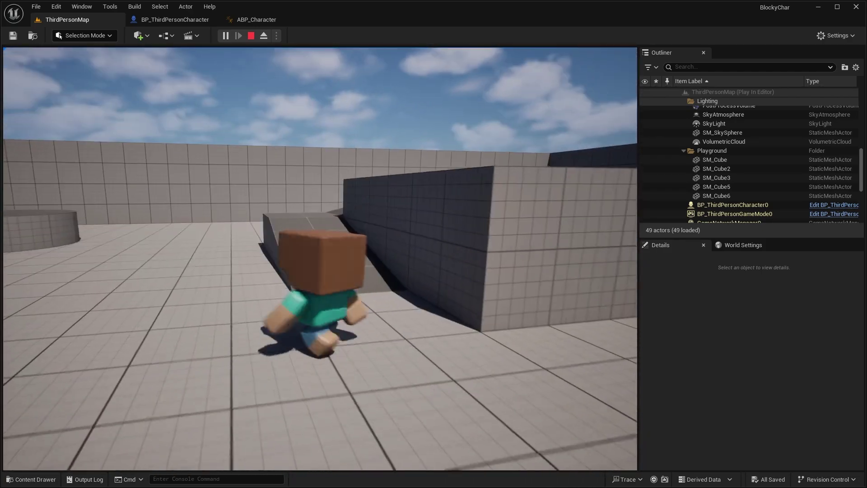
key(s)
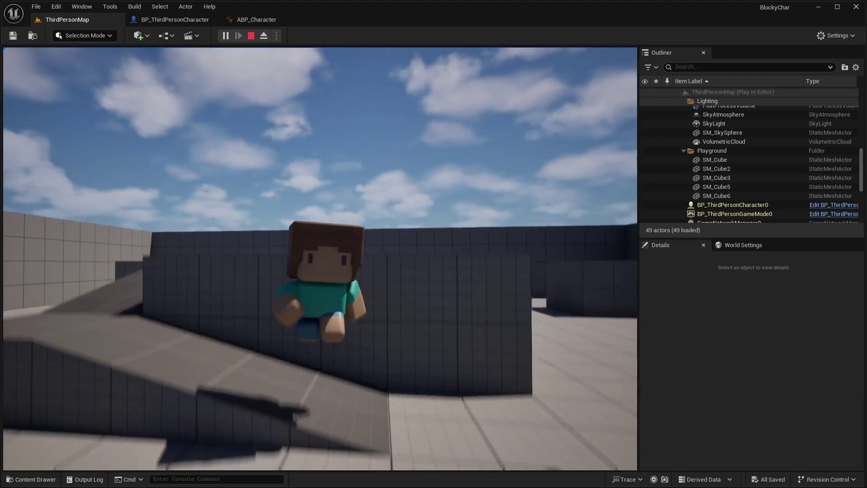
key(w)
key(s)
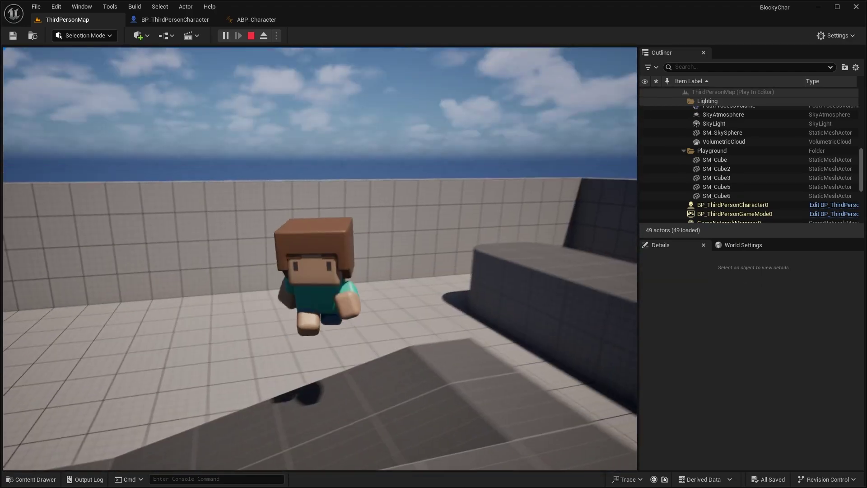
key(w)
key(s)
click(251, 35)
click(257, 19)
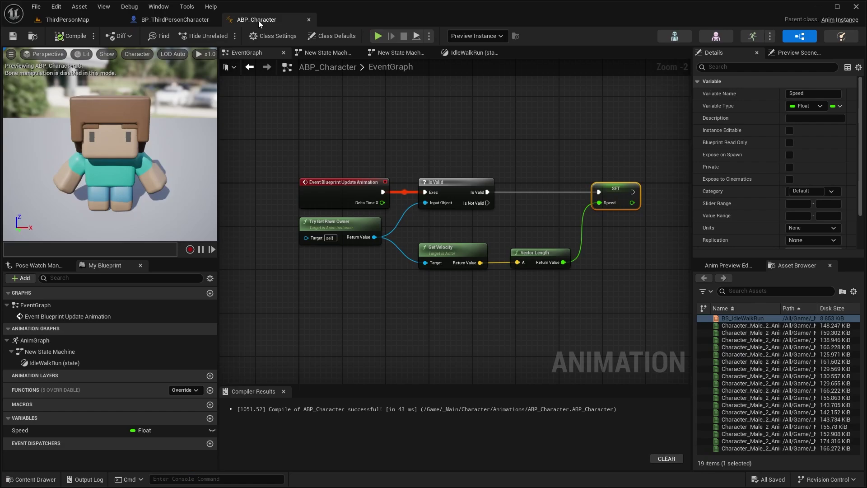
Step: Open the New State Machine graph from the AnimGraph of ABP_Character
scroll(401, 131, down, 1)
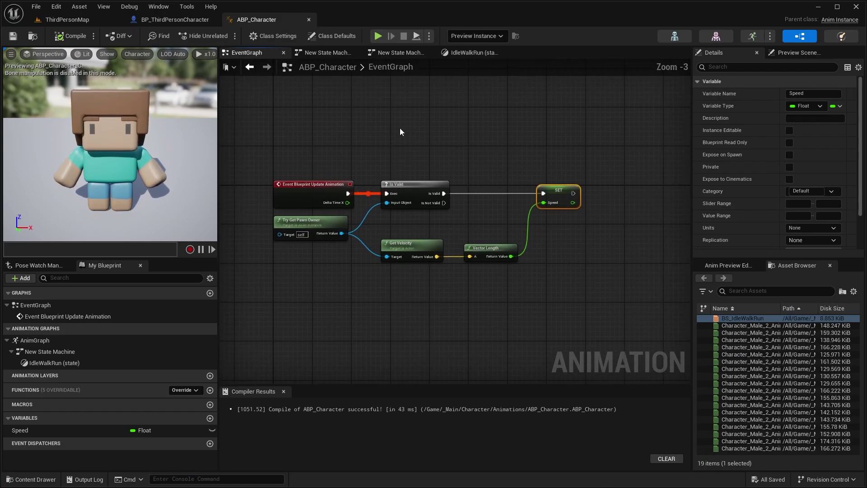
click(317, 52)
click(395, 67)
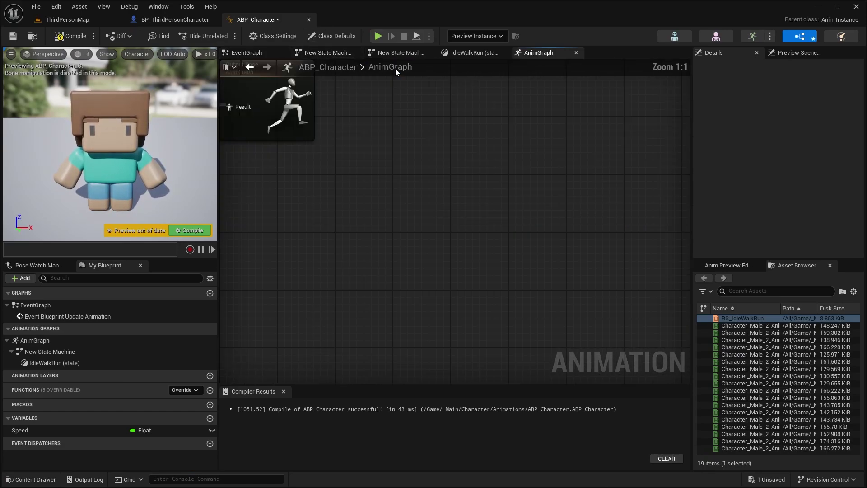
double_click(379, 218)
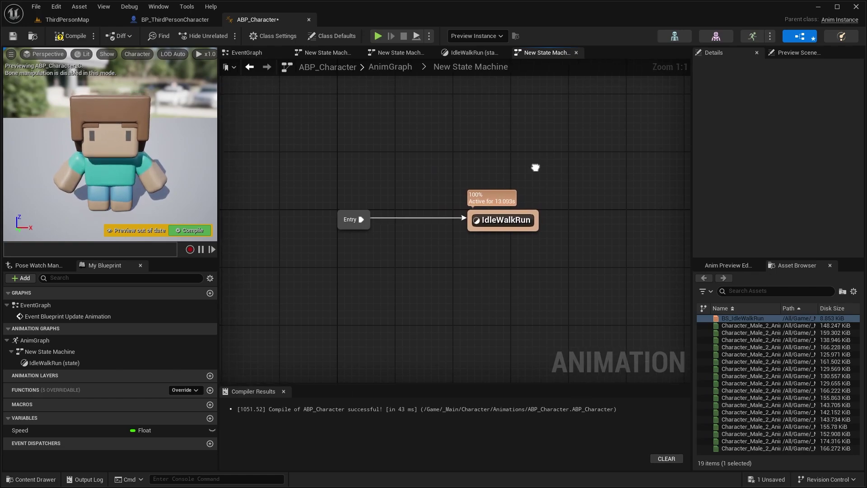
right_drag(536, 167, 454, 150)
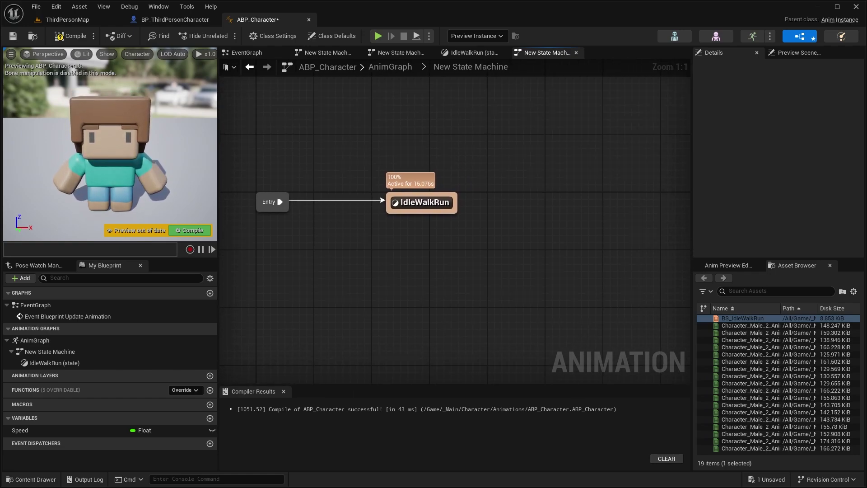
Step: Add a state named JumpStart above IdleWalkRun, with a transition leading from IdleWalkRun to it
right_click(544, 209)
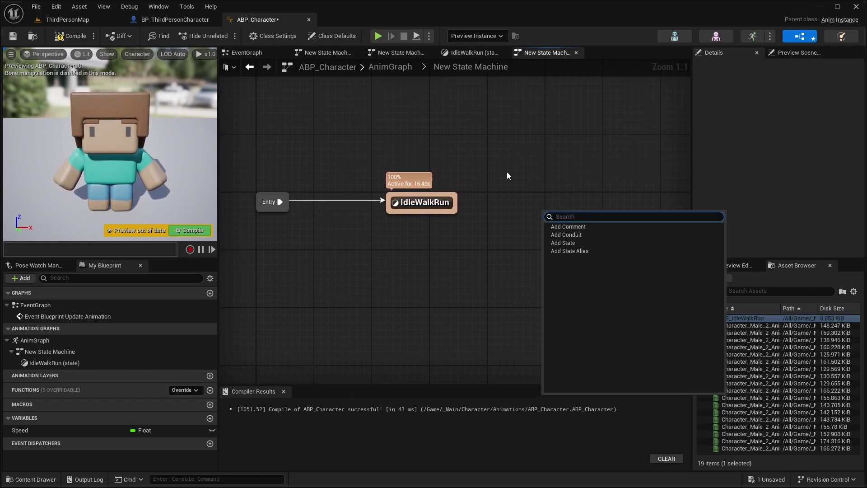
right_drag(507, 172, 482, 227)
drag(430, 250, 473, 208)
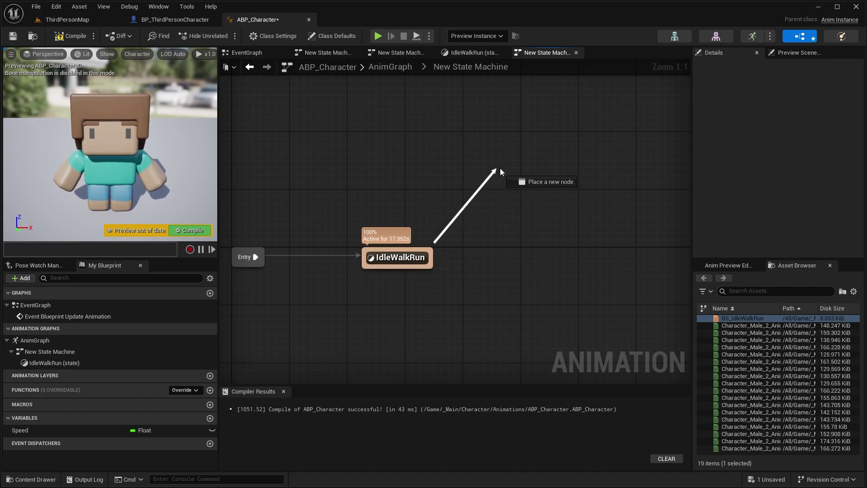
drag(500, 169, 508, 154)
click(532, 179)
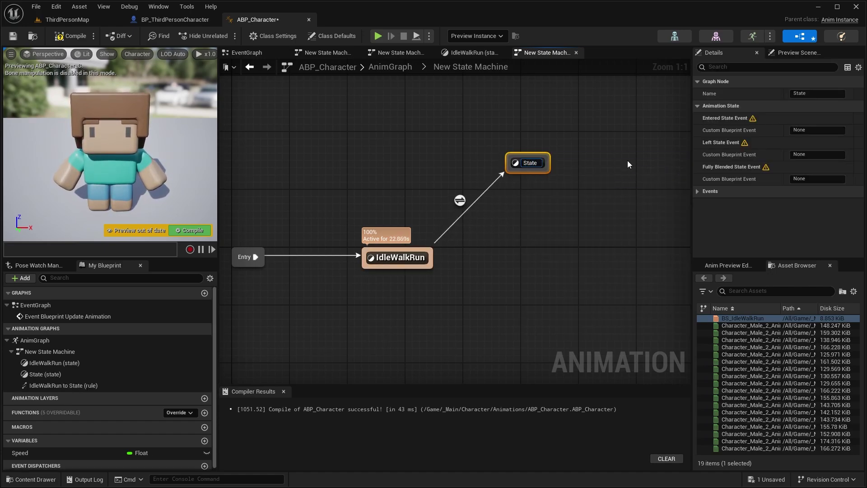
text(Jump)
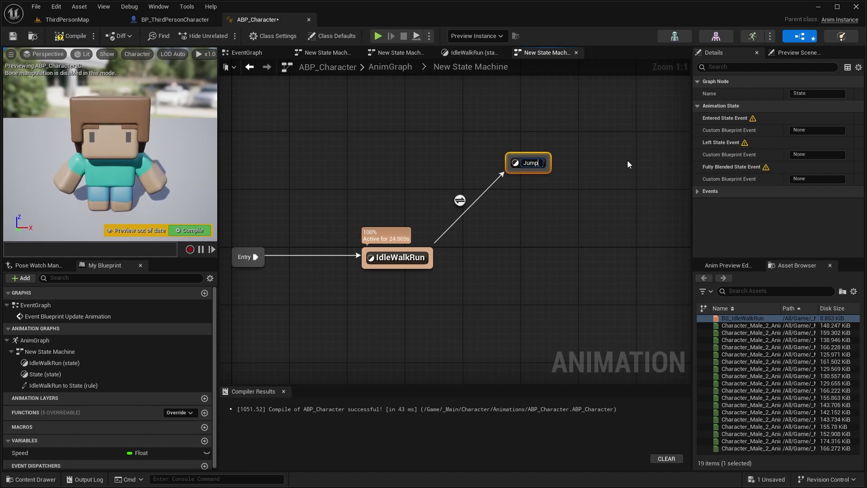
text(Start)
key(Return)
Step: Add a state named JumpLoop below and beyond JumpStart, with a transition leading from JumpStart to it
right_drag(627, 161, 583, 118)
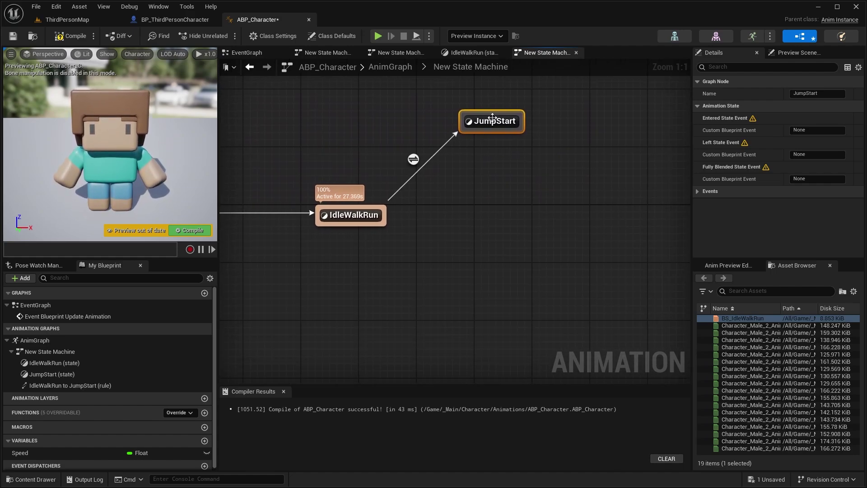
drag(525, 131, 569, 204)
click(597, 232)
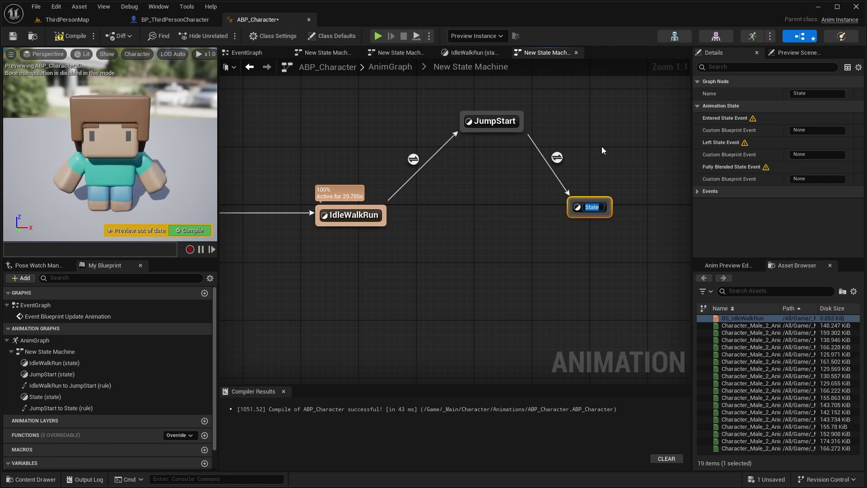
text(JumpLoop)
key(Return)
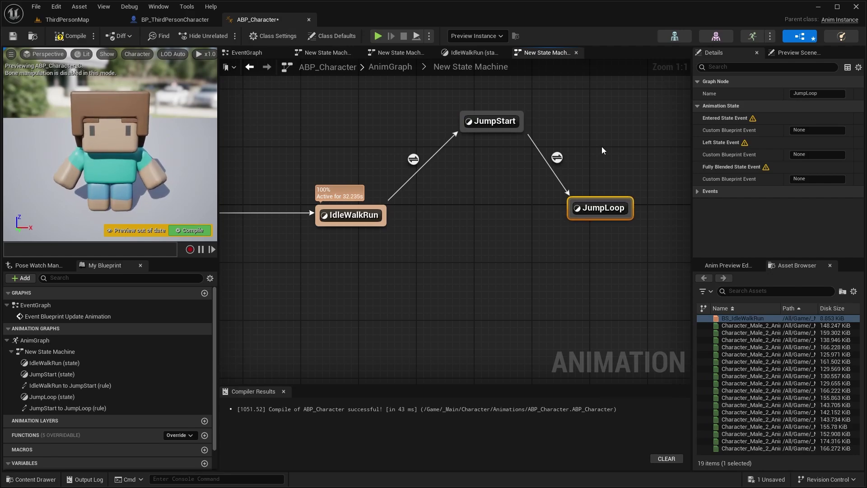
Step: Add a state named JumpLand below JumpStart, with a transition leading from JumpLoop to it
drag(601, 220, 553, 230)
drag(495, 256, 495, 257)
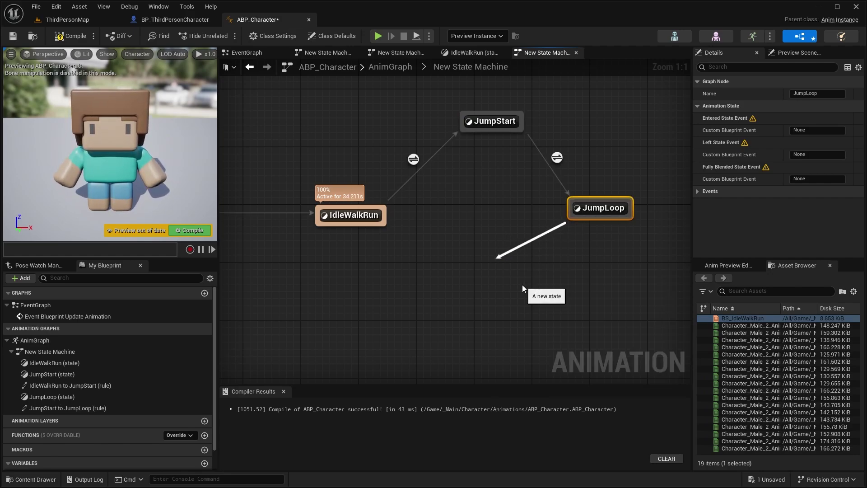
click(522, 284)
text(JumpL)
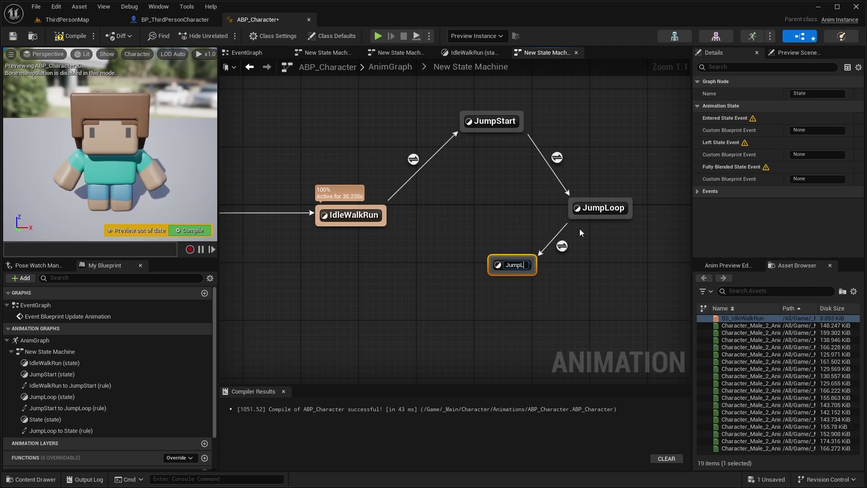
text(and)
key(Return)
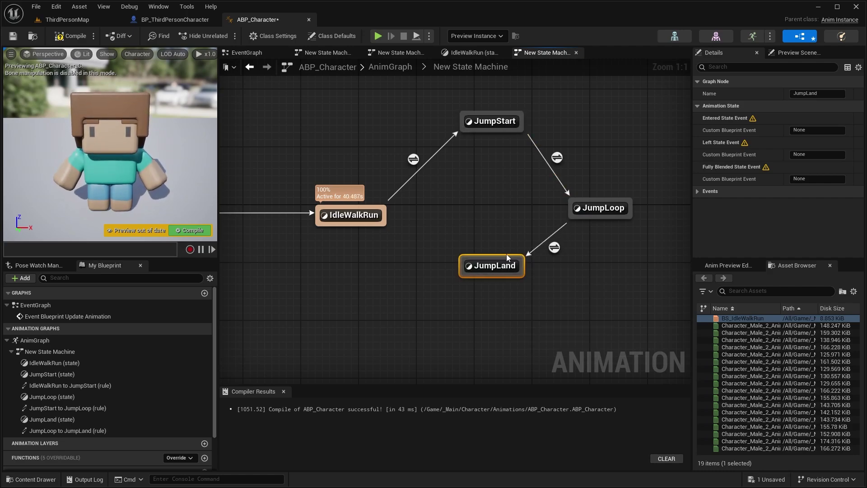
Step: Close the state loop with a transition from JumpLand to IdleWalkRun, compiling the blueprint and repositioning JumpLand slightly lower
drag(506, 255, 383, 225)
mouse_move(477, 213)
right_down()
mouse_move(478, 234)
mouse_move(495, 242)
mouse_move(479, 220)
right_up()
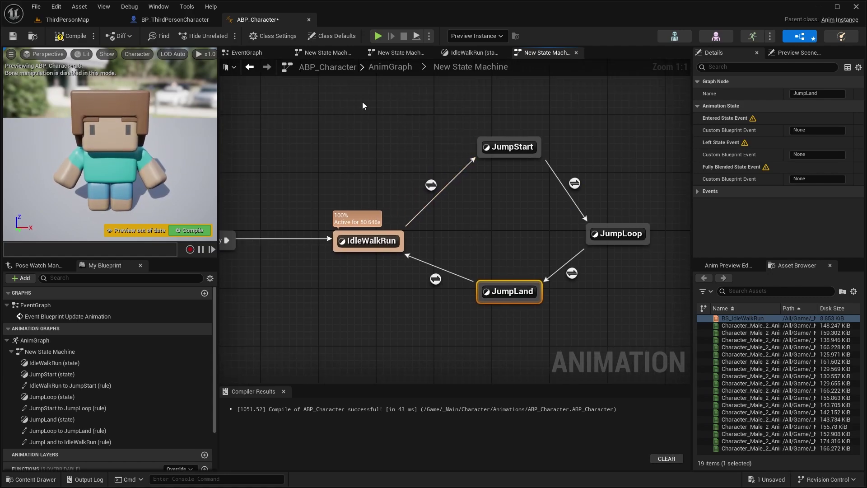
click(85, 39)
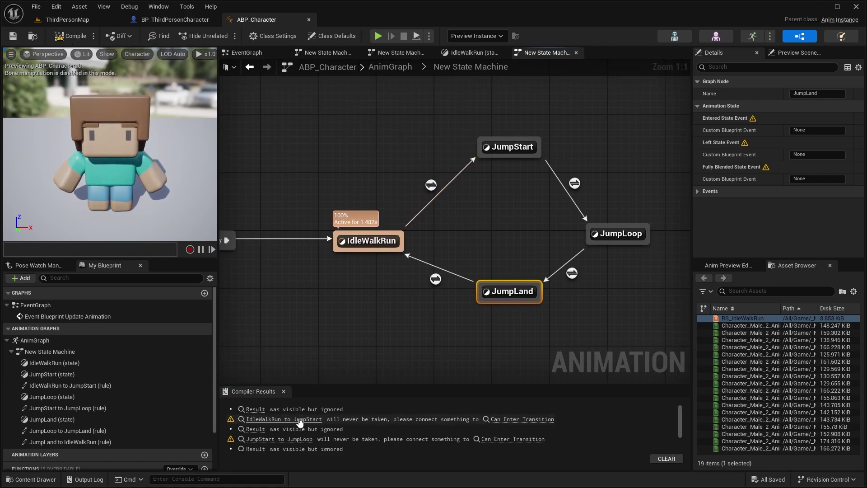
right_drag(519, 297, 523, 310)
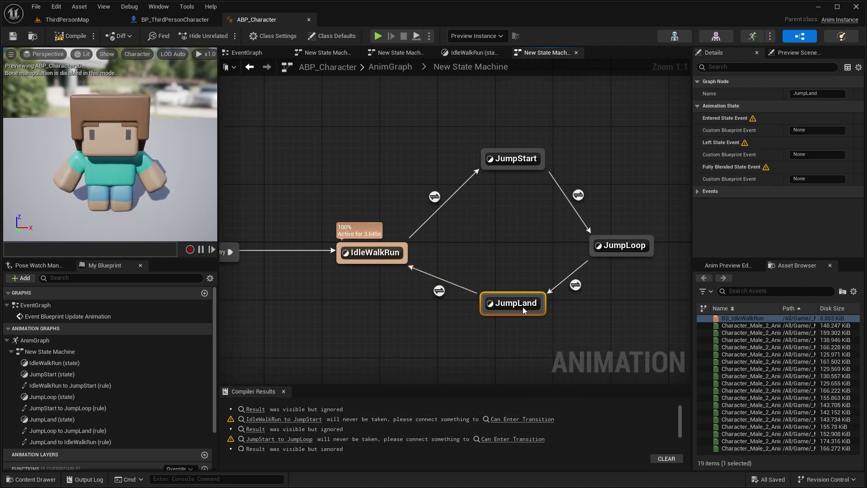
drag(522, 307, 515, 321)
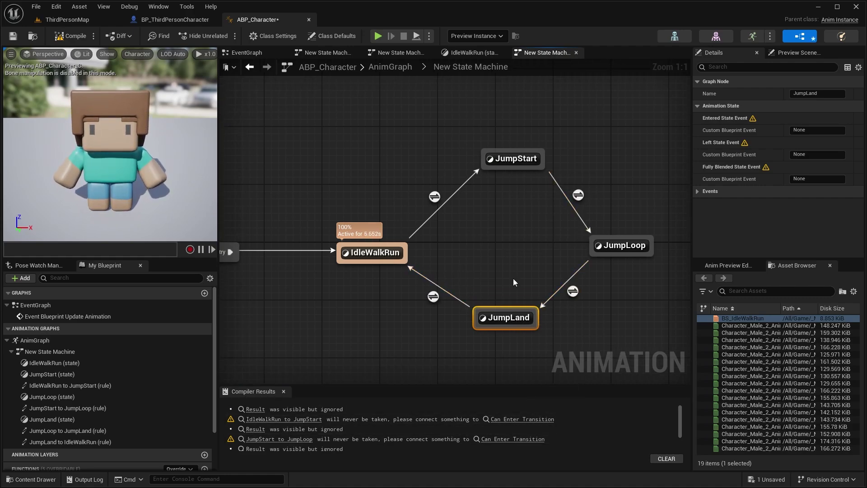
Step: In the JumpStart state, connect the Character_Male_2_Anim_CharacterArmature_Jump animation to the Output Animation Pose, then save
double_click(520, 154)
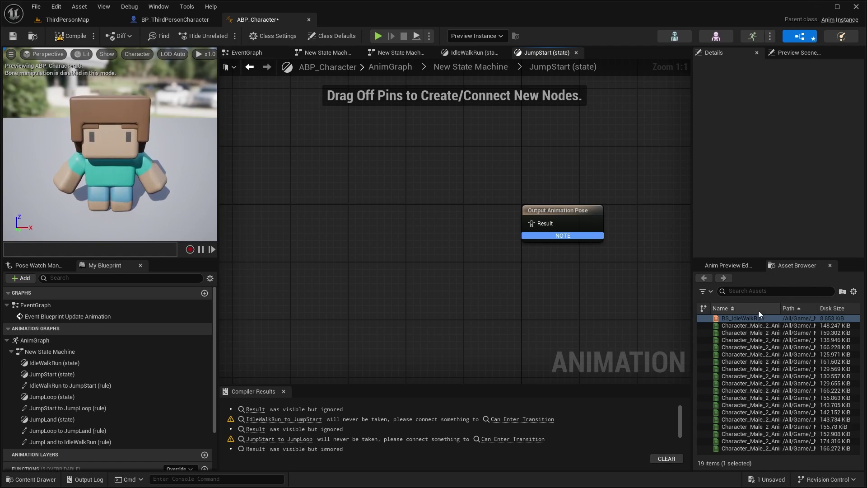
text(jump)
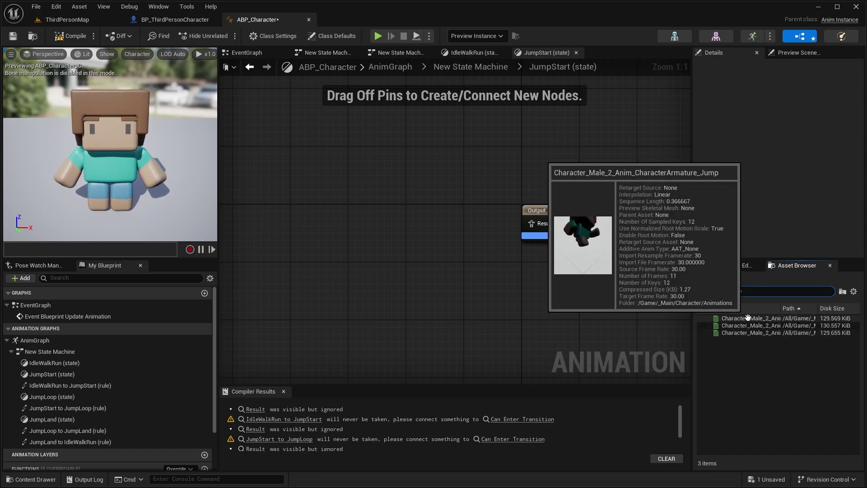
drag(748, 318, 413, 197)
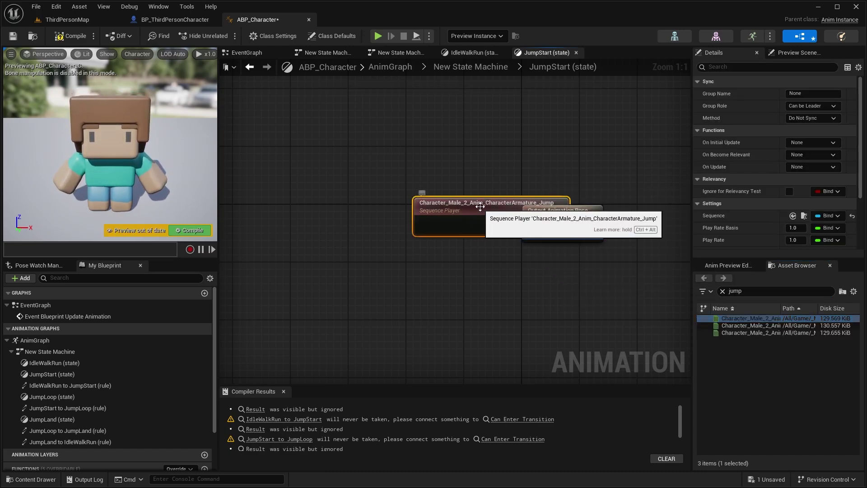
drag(481, 206, 380, 213)
drag(459, 231, 532, 226)
drag(447, 226, 462, 219)
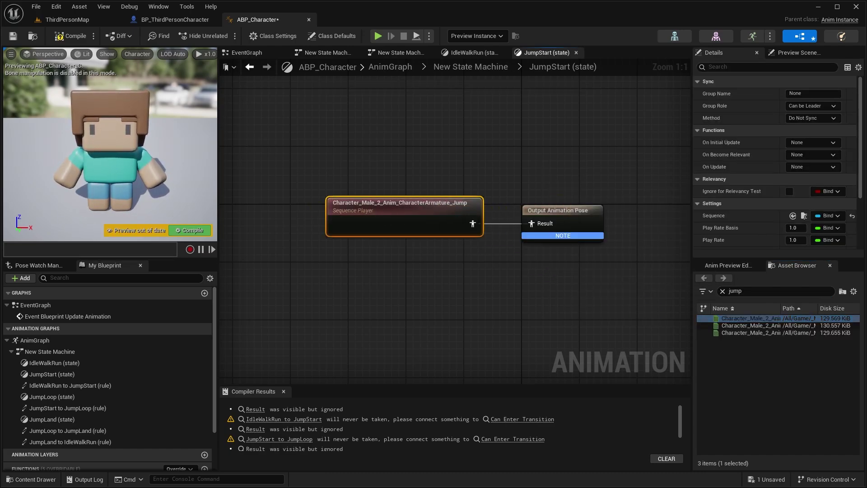
click(16, 35)
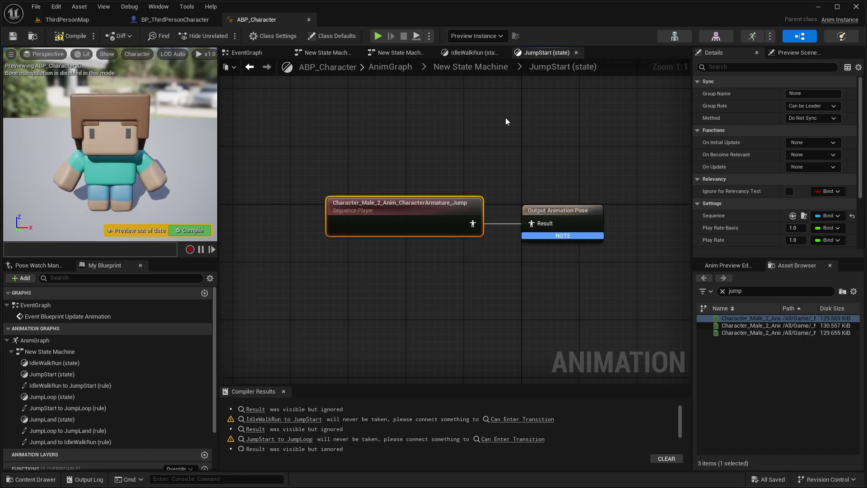
Step: In the JumpLoop state, connect Character_Male_2_Anim_CharacterArmature_Jump_Idle to the Output Animation Pose, then compile
click(473, 67)
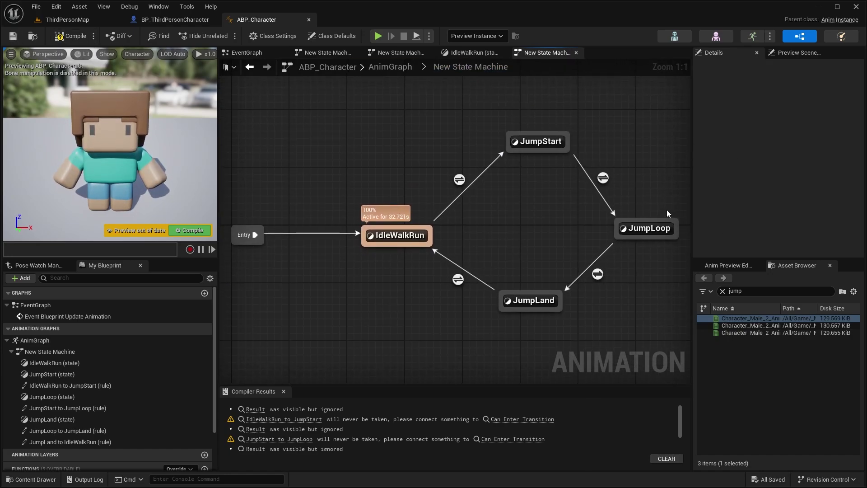
right_drag(668, 213, 611, 203)
double_click(588, 218)
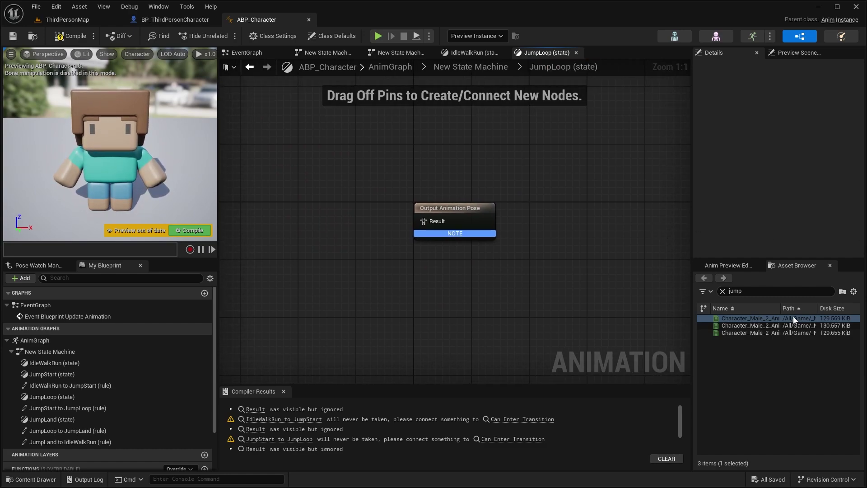
click(755, 324)
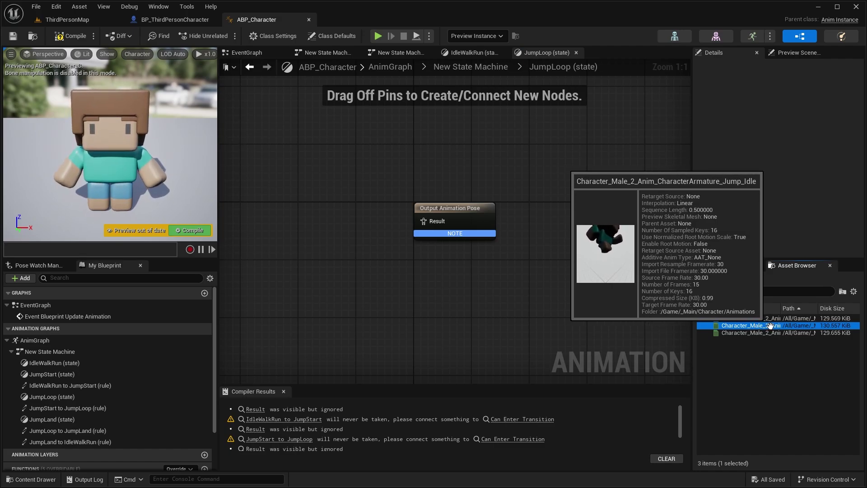
drag(771, 325, 548, 212)
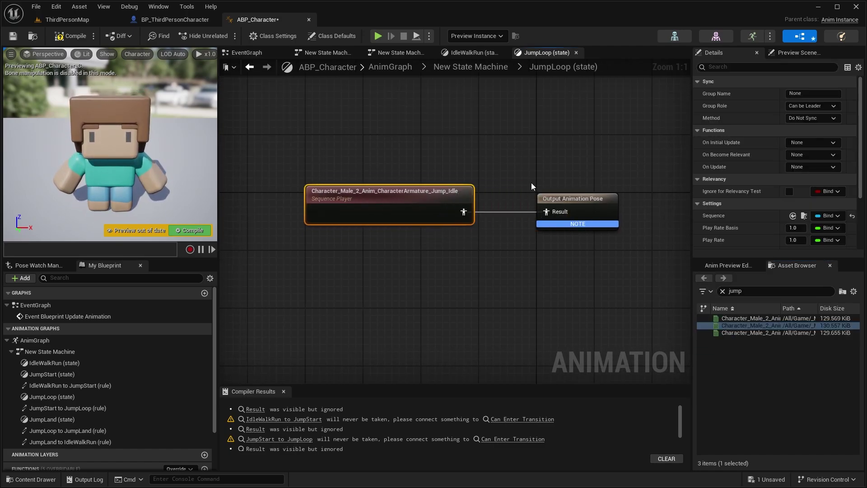
click(67, 36)
Step: In the JumpLand state, connect Character_Male_2_Anim_CharacterArmature_Jump_Land to the Output Animation Pose, then compile and save
click(488, 67)
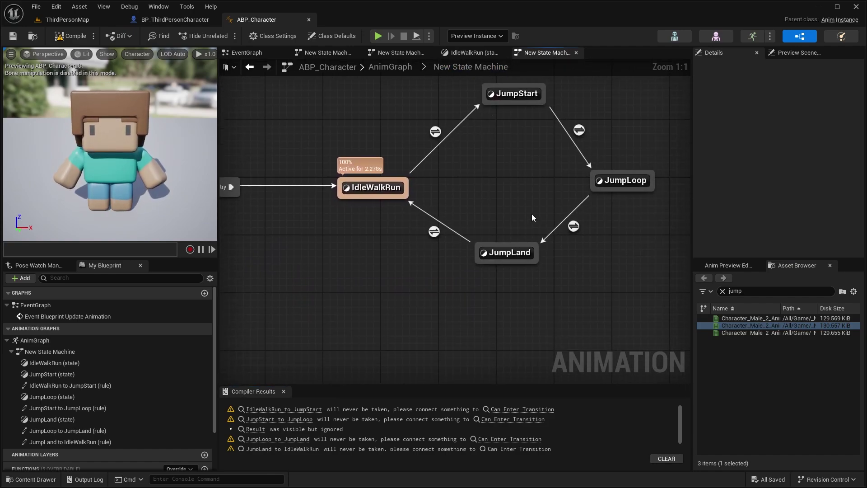
double_click(515, 256)
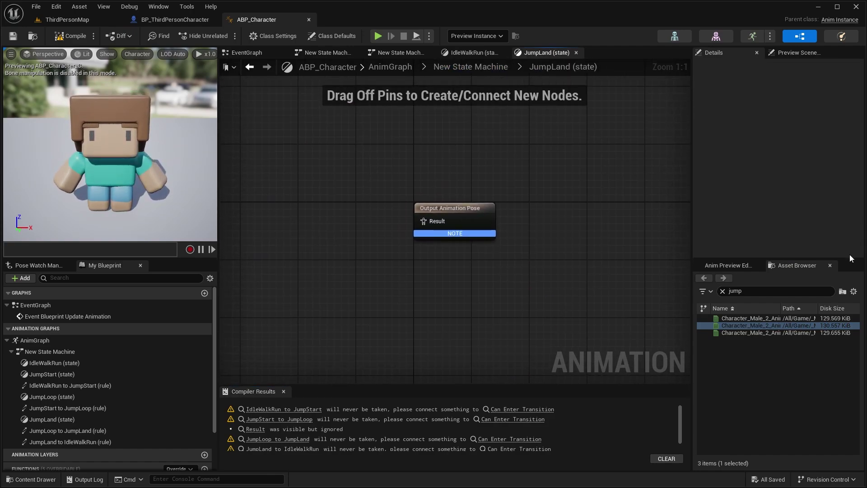
click(743, 333)
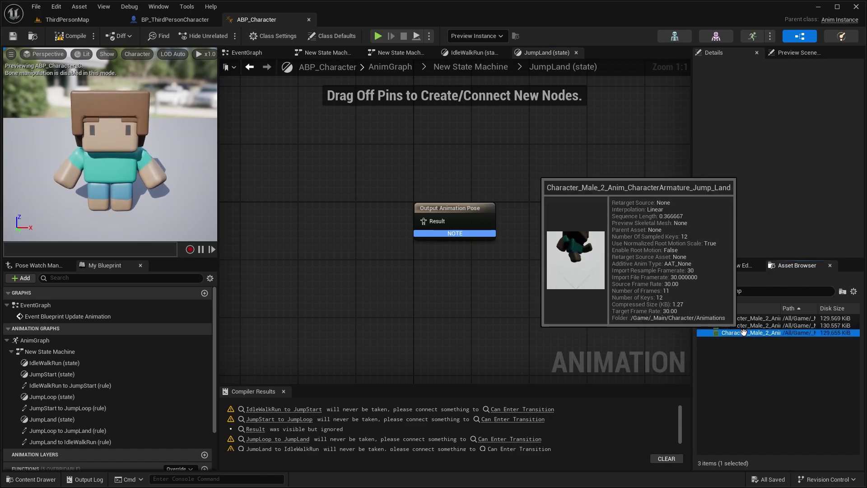
drag(749, 333, 291, 202)
right_drag(377, 194, 486, 178)
drag(517, 200, 431, 200)
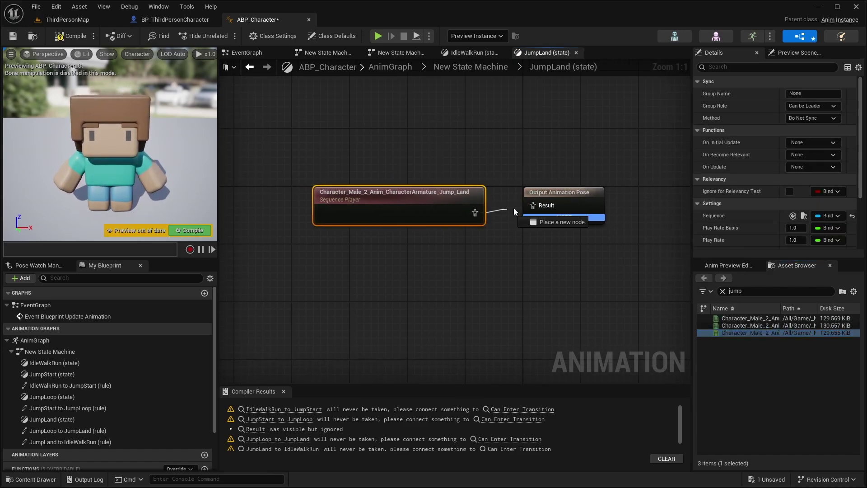
click(72, 36)
click(13, 36)
Step: In the IdleWalkRun to JumpStart transition rule, create a Boolean variable named IsInAir?
click(471, 67)
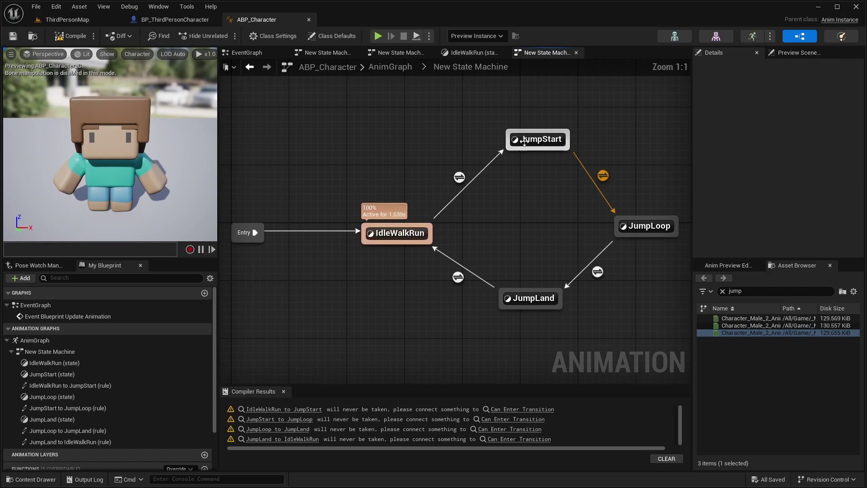
right_drag(540, 200, 519, 203)
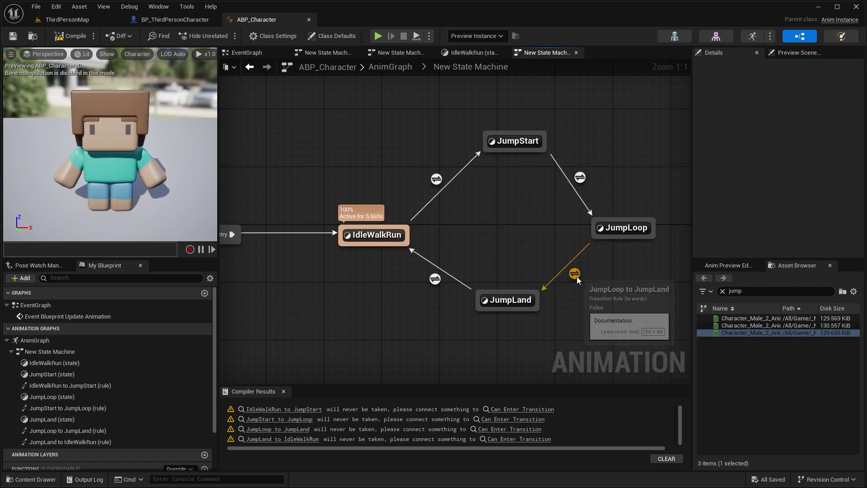
double_click(436, 179)
right_drag(523, 129, 571, 127)
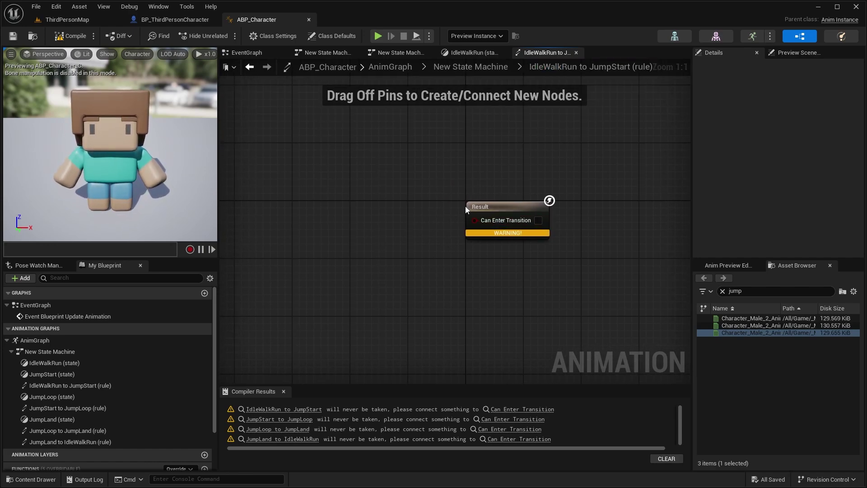
scroll(185, 375, down, 3)
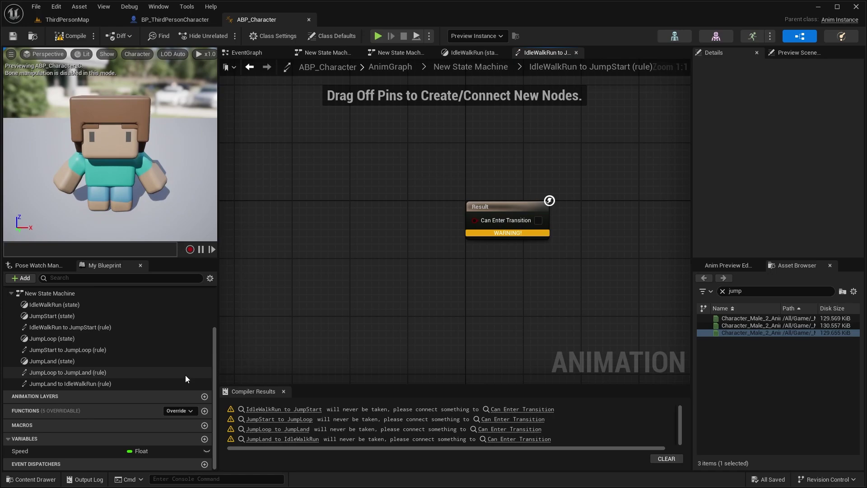
click(203, 440)
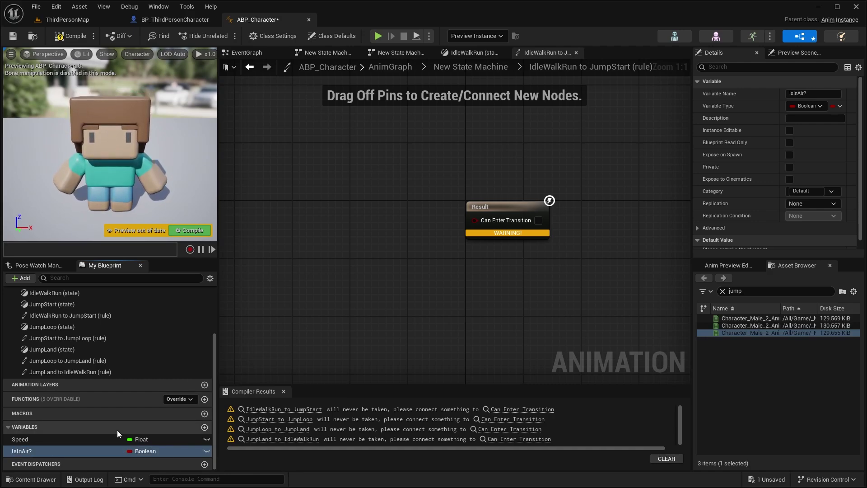
Step: Connect an IsInAir? getter to Can Enter Transition in the IdleWalkRun to JumpStart rule, then compile and save
drag(71, 450, 486, 214)
click(391, 231)
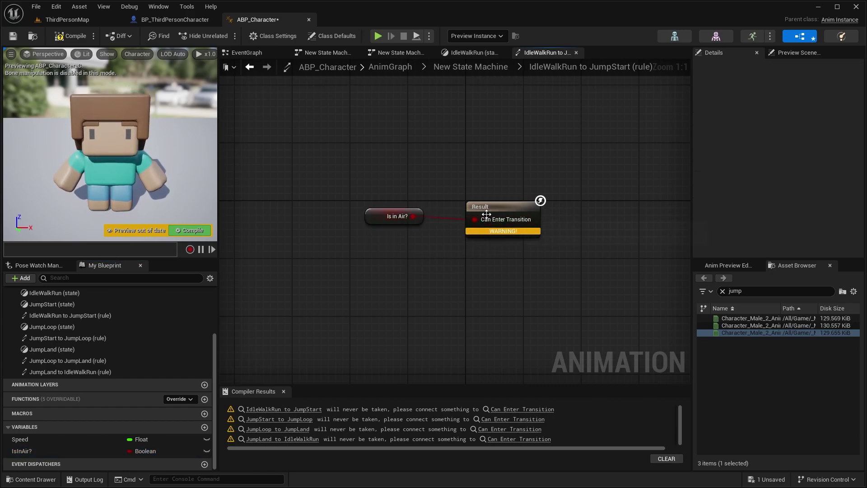
drag(420, 216, 413, 224)
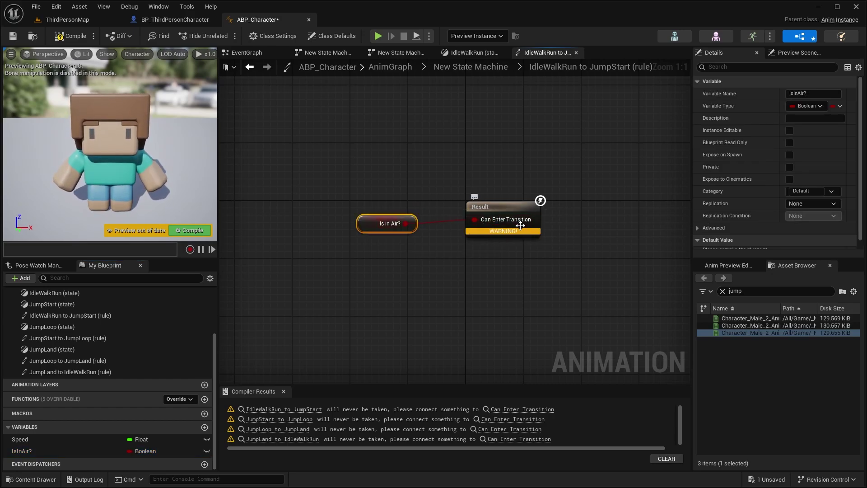
key(ctrl+s)
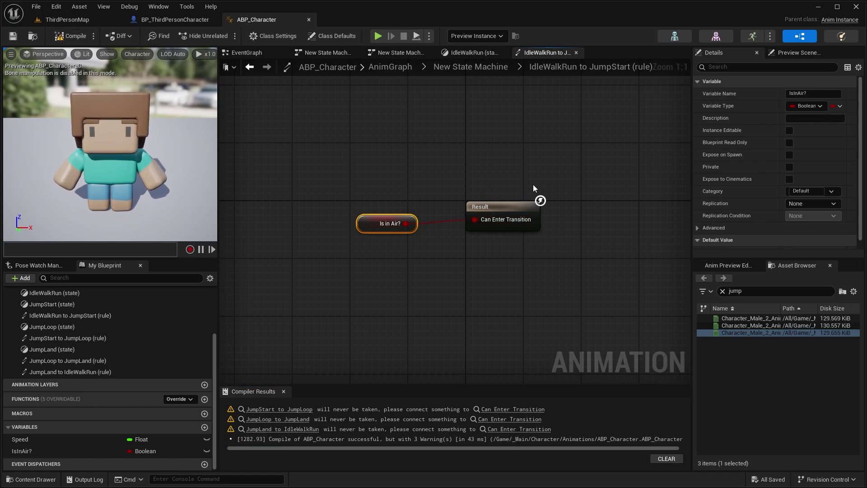
Step: In the JumpStart to JumpLoop transition rule, add a Get Relevant Anim Time Remaining (JumpStart) node
click(489, 70)
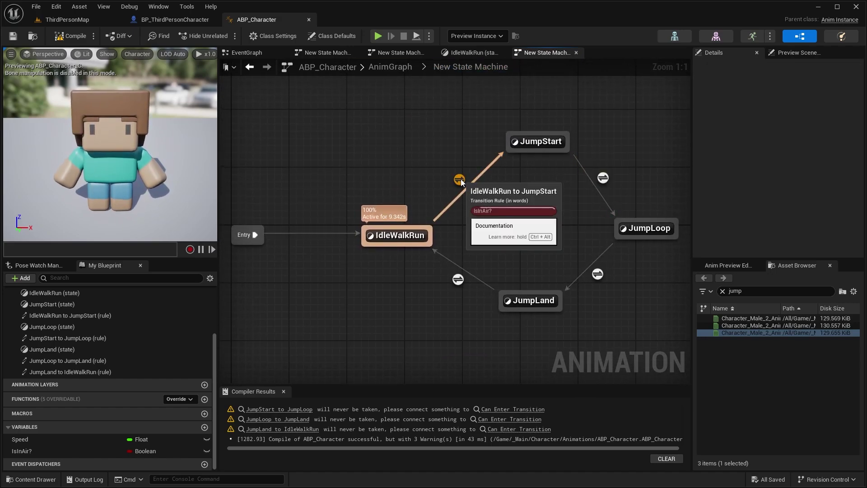
right_drag(560, 177, 514, 173)
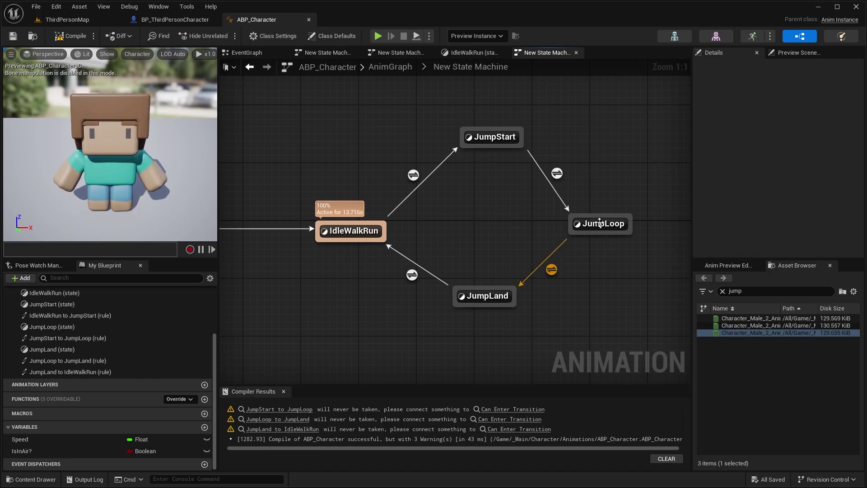
double_click(558, 173)
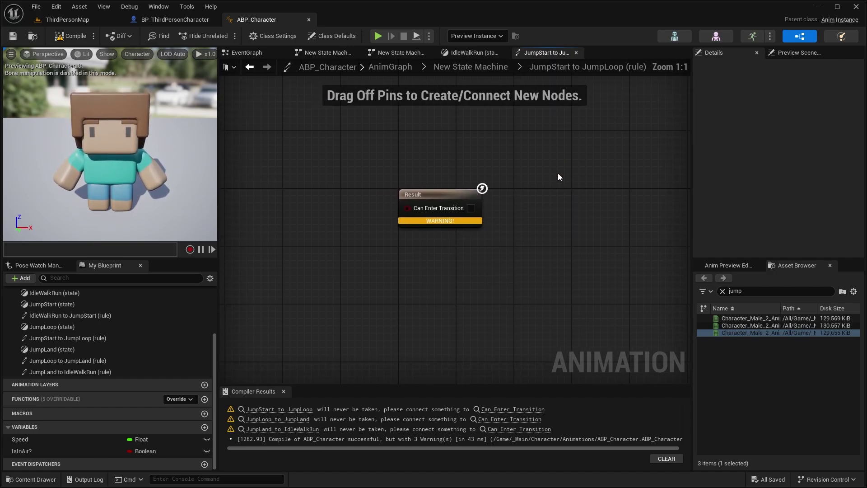
right_drag(558, 174, 577, 188)
right_drag(451, 167, 565, 175)
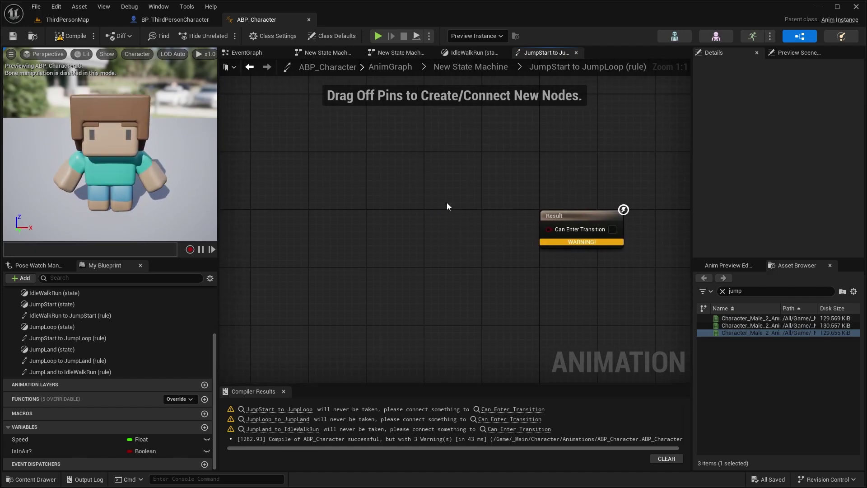
right_click(366, 183)
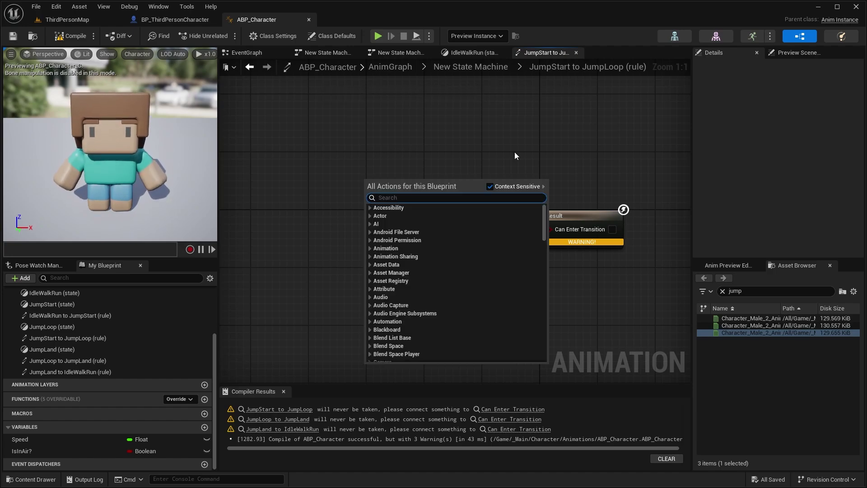
text(get )
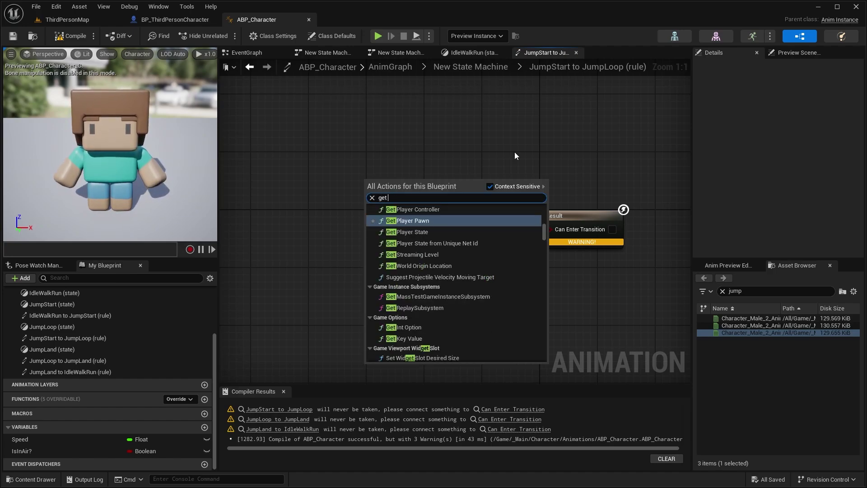
text(relevant anim time reamin)
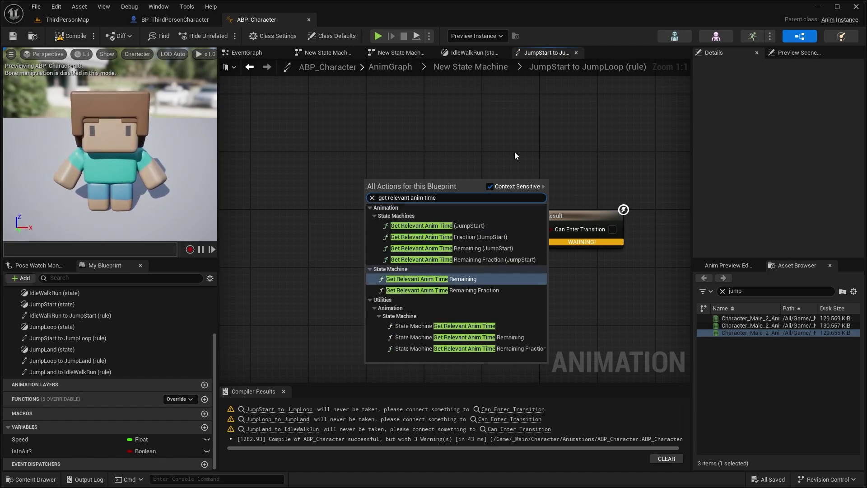
key(BackSpace)
key(BackSpace)
key(BackSpace)
key(BackSpace)
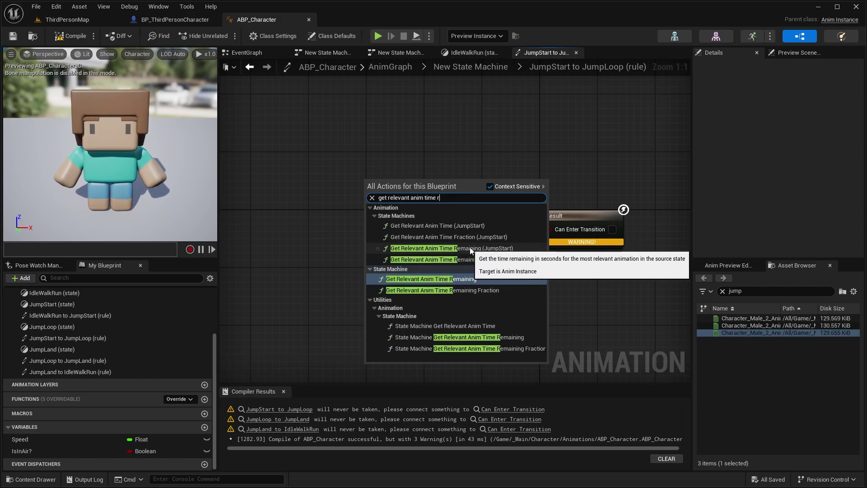
click(511, 248)
Step: Check the remaining JumpStart time with a Less (<) 0.7 node connected to Can Enter Transition, compiling, saving and aligning the Result node
drag(451, 187, 474, 210)
text(less)
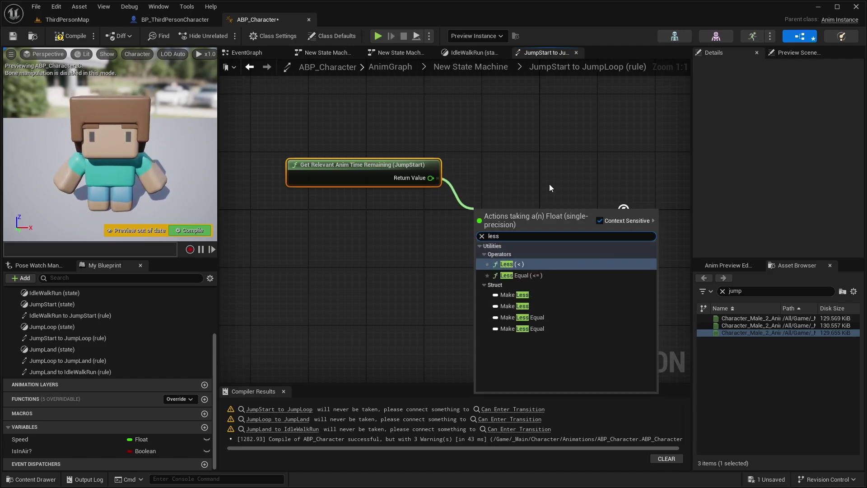
key(Return)
click(490, 228)
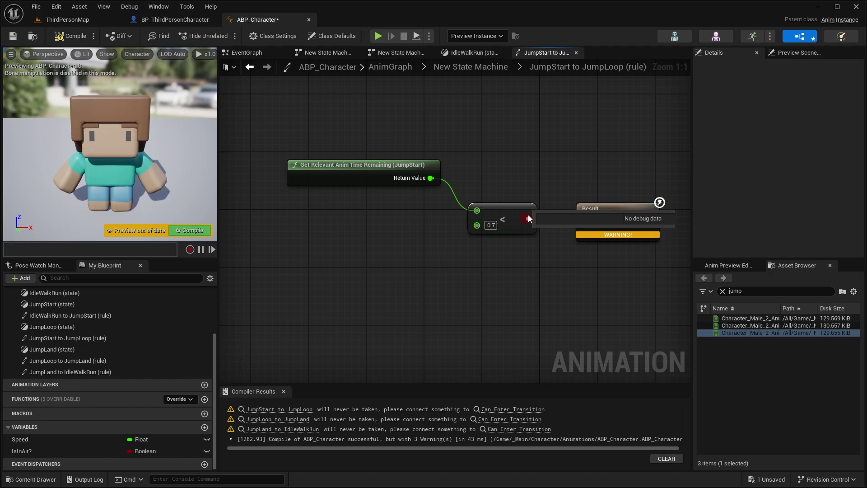
drag(528, 218, 591, 221)
drag(596, 209, 604, 203)
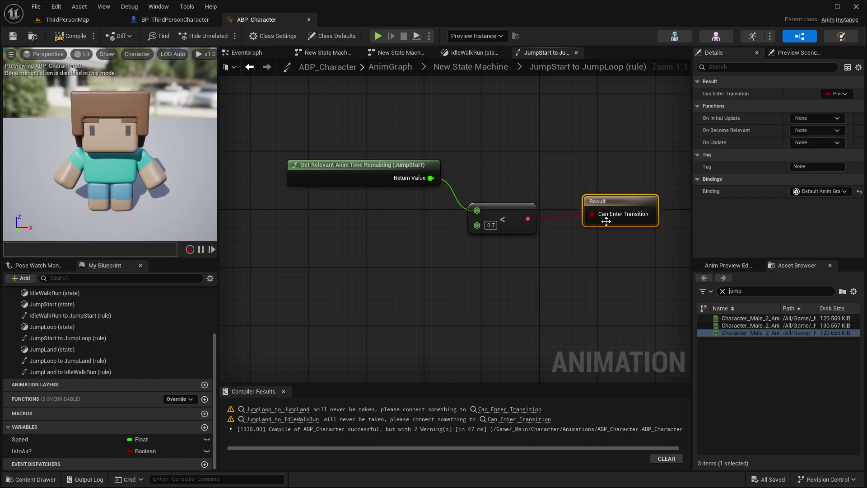
drag(614, 199, 613, 207)
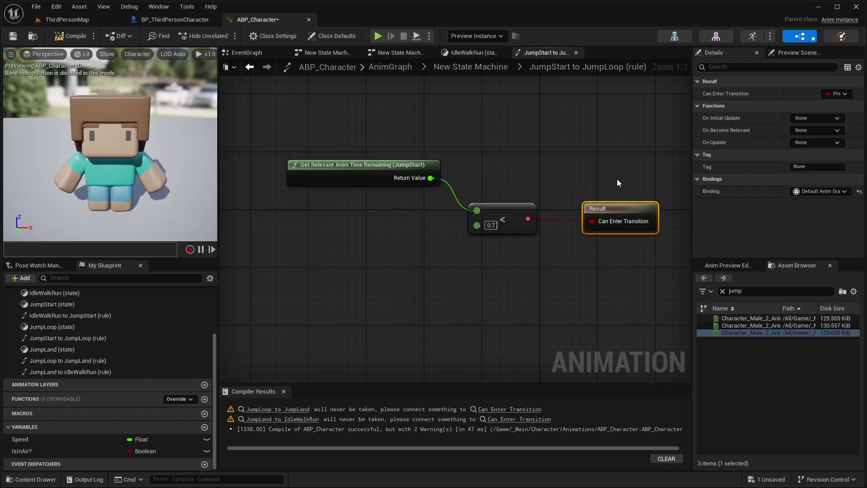
Step: In the JumpLoop to JumpLand rule, connect IsInAir? through a NOT Boolean node to Can Enter Transition, then compile and save
double_click(623, 179)
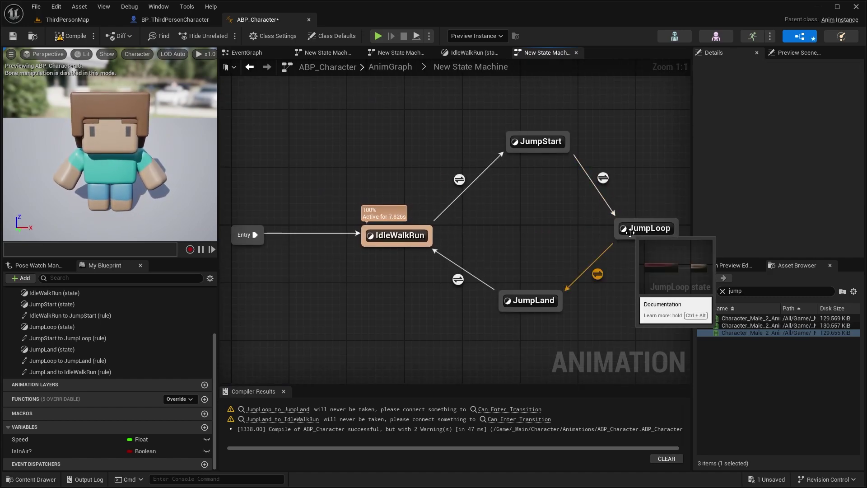
double_click(600, 274)
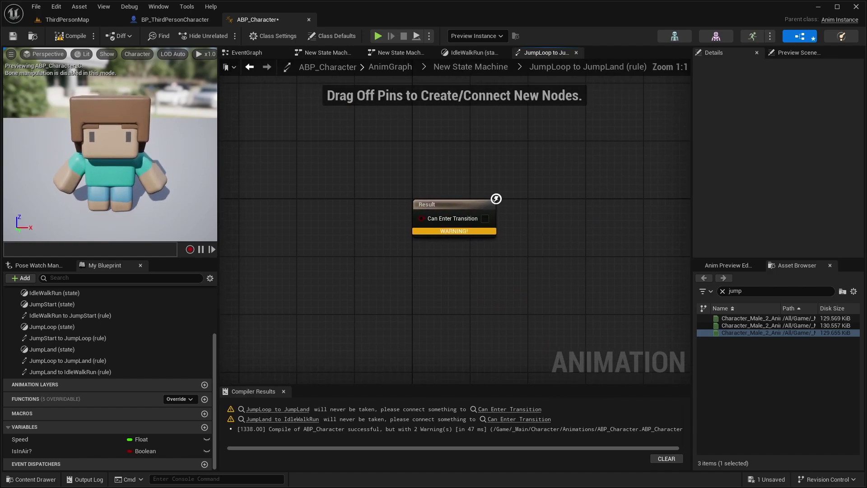
right_drag(406, 180, 473, 194)
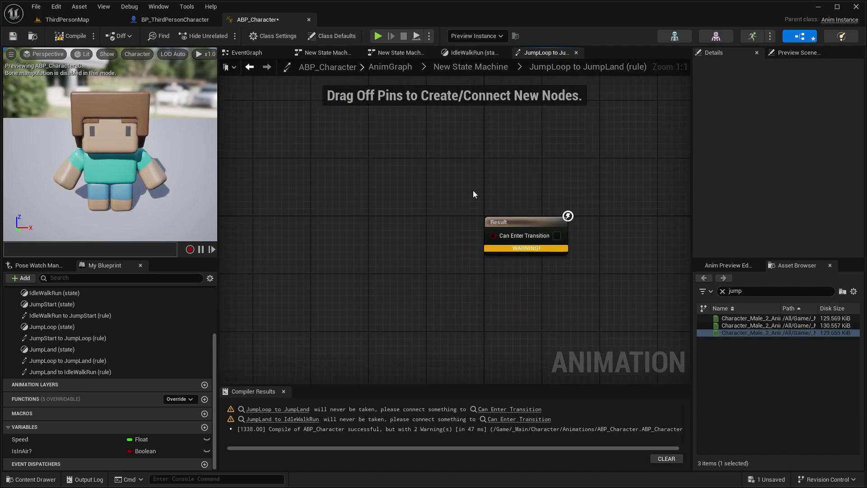
drag(81, 450, 391, 231)
click(343, 248)
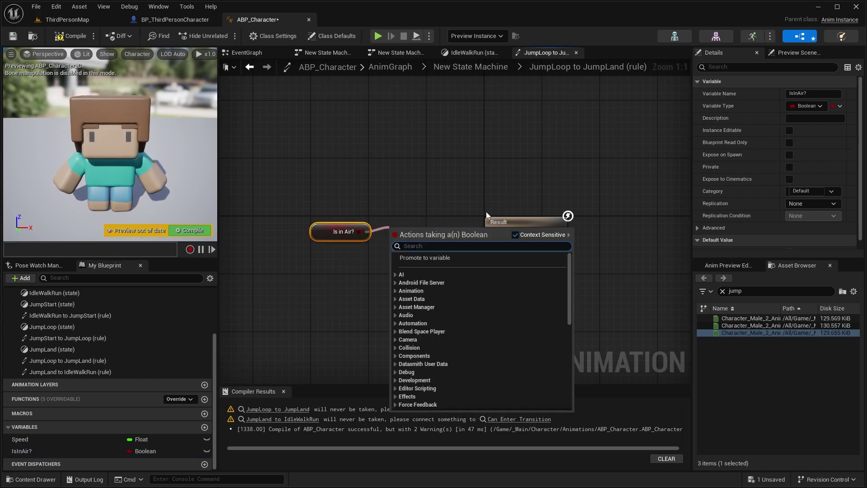
text(not bool)
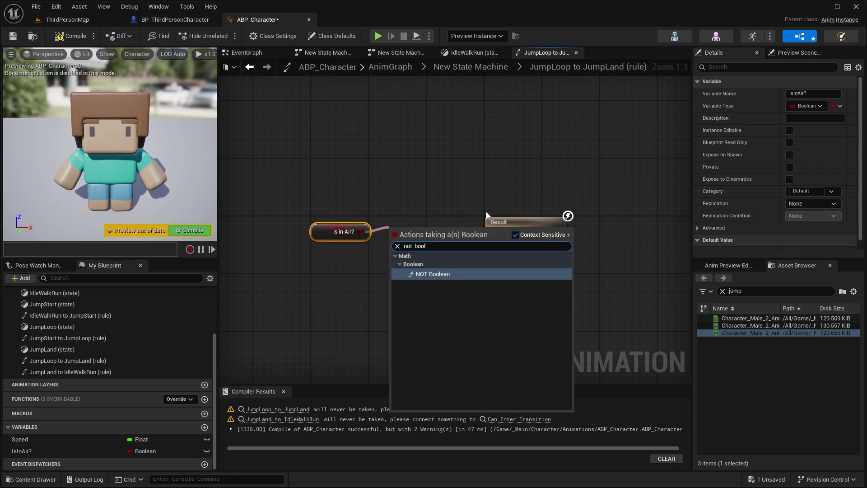
key(Return)
drag(450, 232, 493, 235)
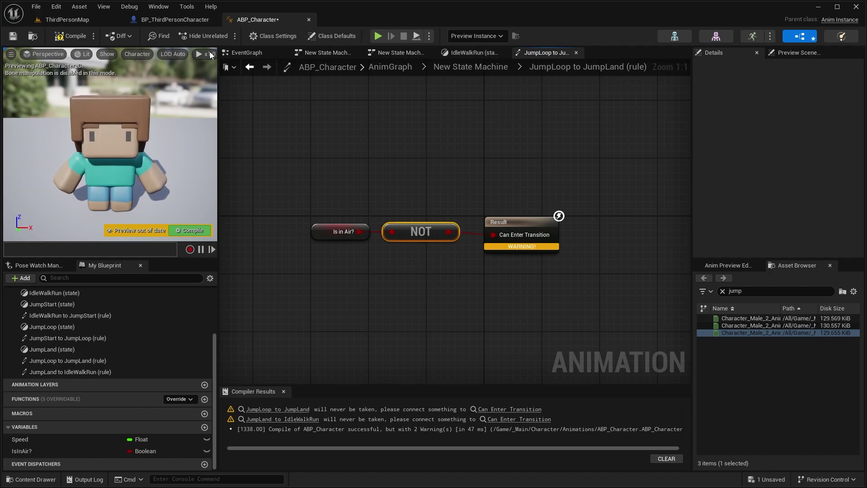
click(70, 35)
click(13, 36)
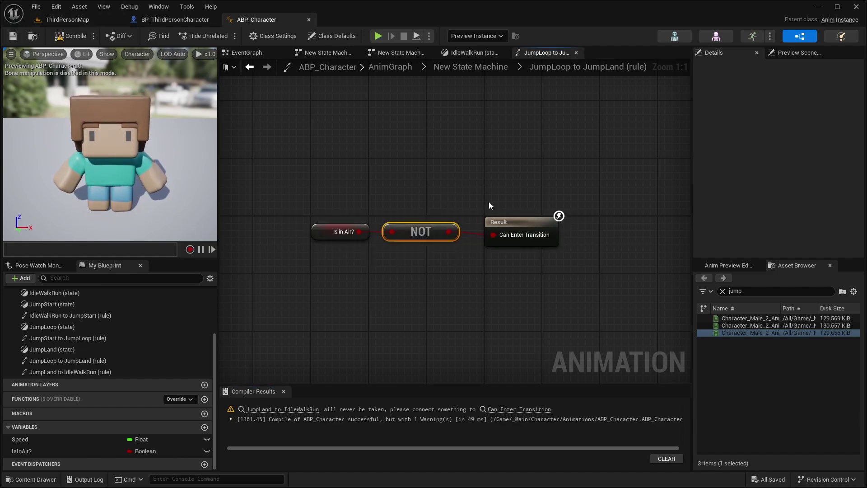
Step: In the JumpLand to IdleWalkRun transition rule, add a Get Relevant Anim Time Remaining (JumpLand) node
click(468, 67)
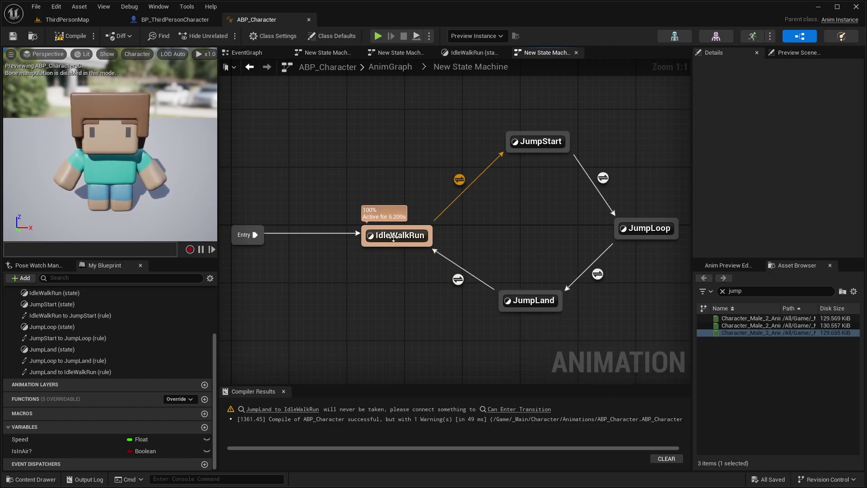
double_click(457, 279)
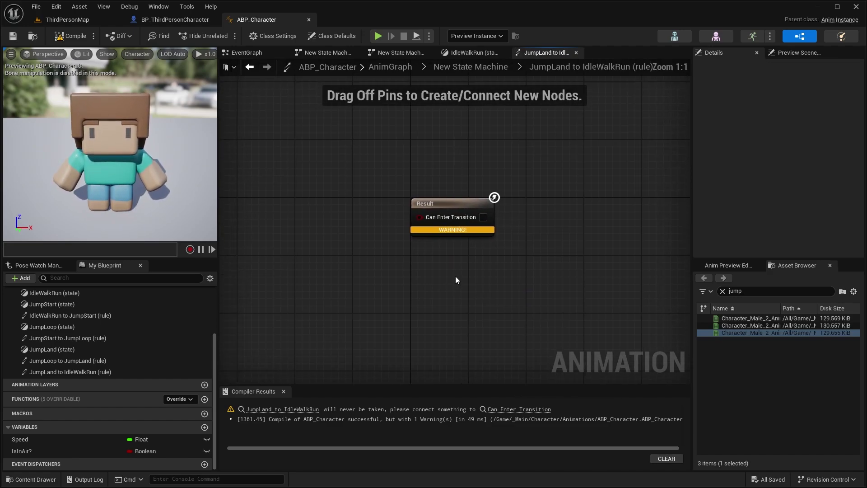
right_drag(456, 277, 463, 282)
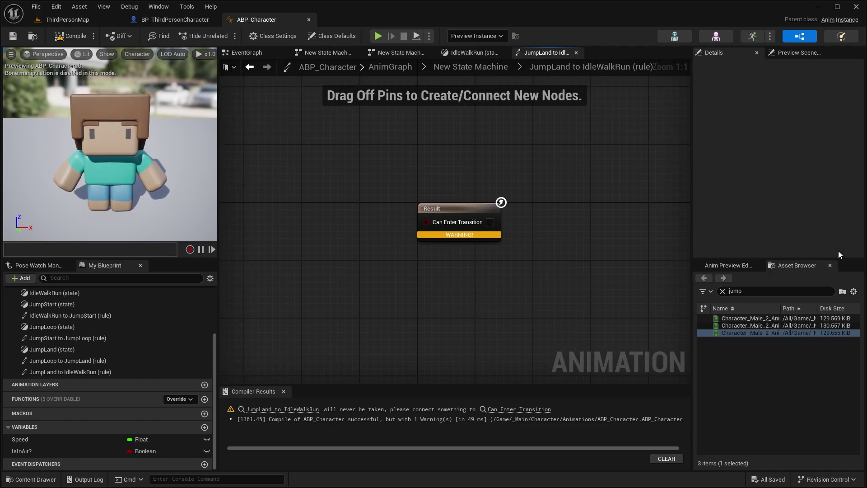
right_drag(486, 152, 585, 161)
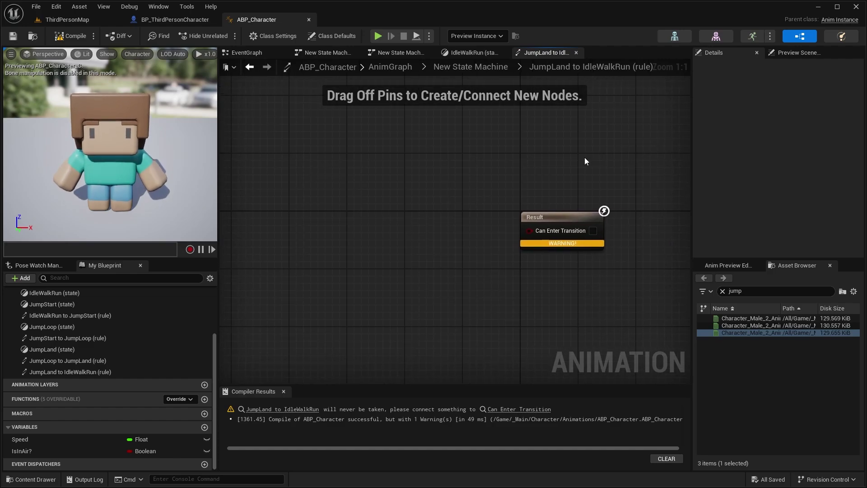
right_click(330, 166)
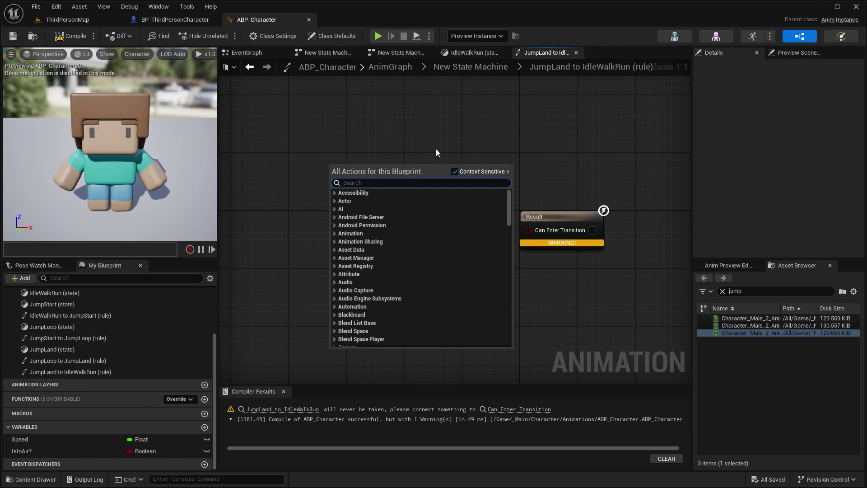
text(get relevant anim time re)
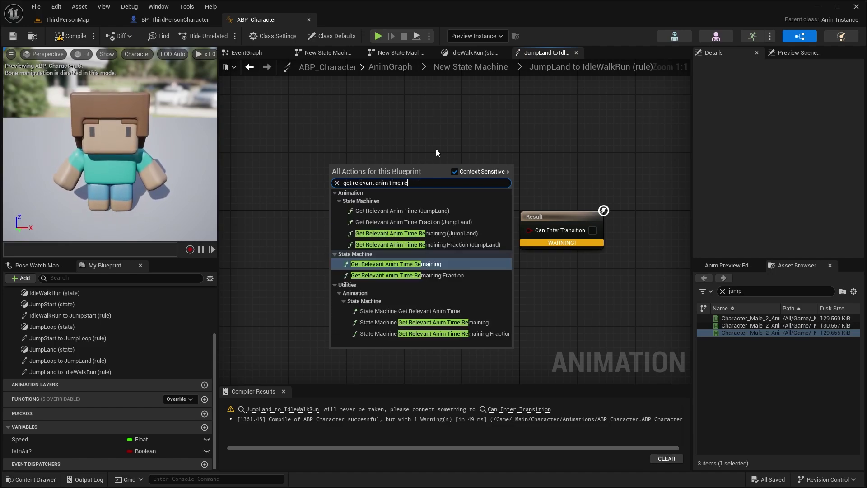
click(467, 234)
Step: Compare the remaining JumpLand time with a Less (<) node set to 0.7
drag(403, 164, 450, 163)
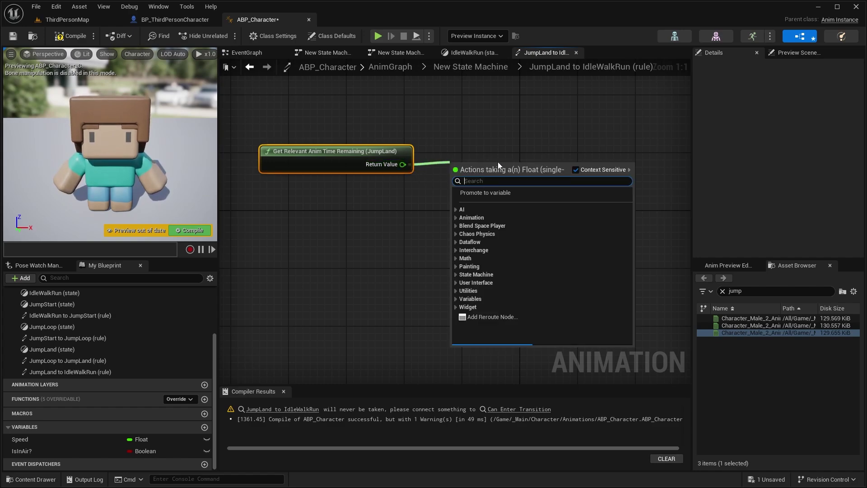
text(les)
key(Return)
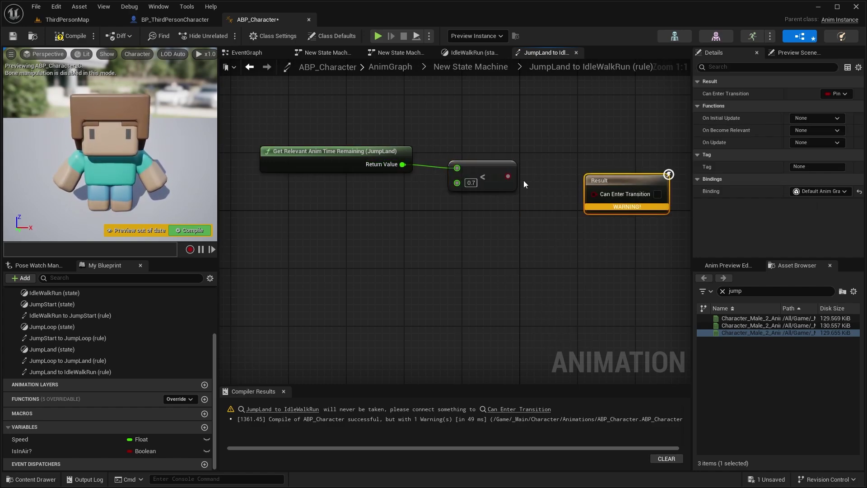
drag(486, 173, 455, 181)
Step: Feed the Less comparison through an OR Boolean node into the Result's Can Enter Transition
drag(479, 183, 546, 228)
text(or bool)
key(Return)
drag(624, 185, 554, 219)
right_drag(545, 220, 580, 221)
Step: Add an IsInAir? getter, connect it through a NOT Boolean node to the OR node's second input, and compile and save
drag(19, 451, 422, 256)
click(335, 256)
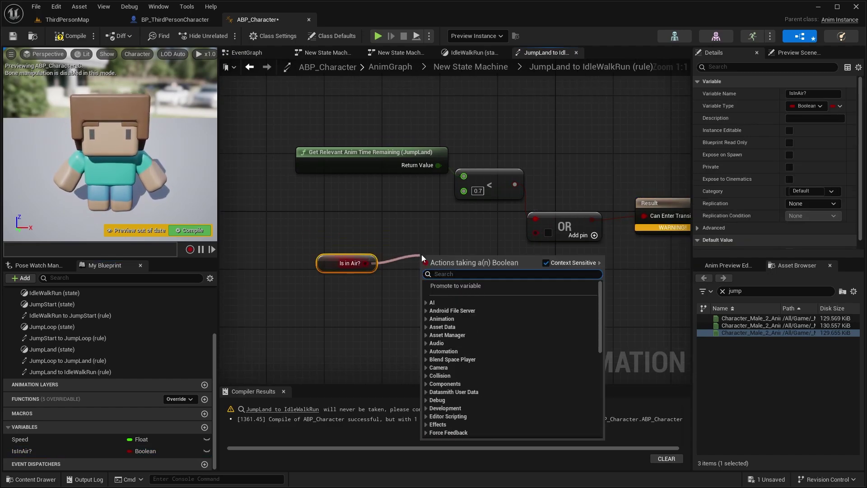
text(not boo)
key(Return)
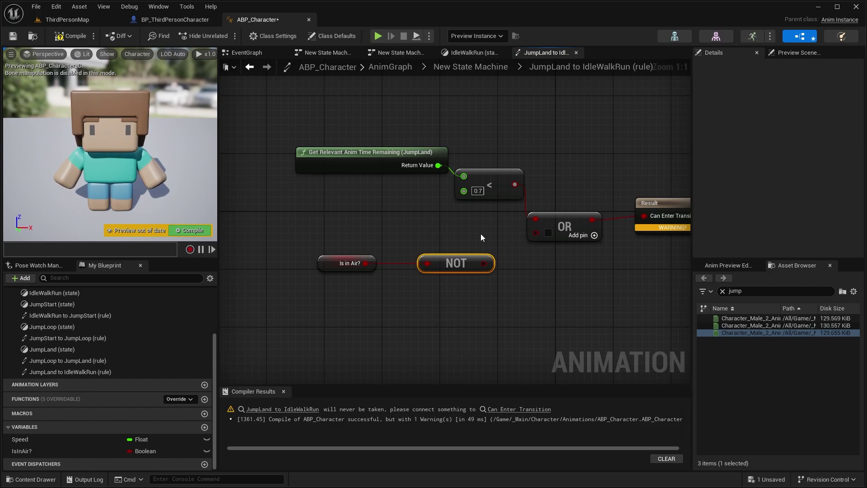
drag(490, 262, 543, 234)
right_drag(597, 191, 554, 207)
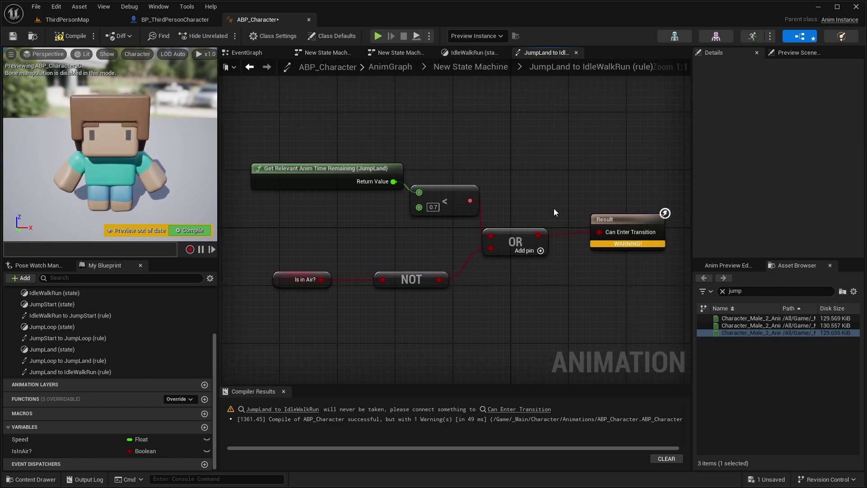
scroll(553, 208, down, 1)
key(ctrl+s)
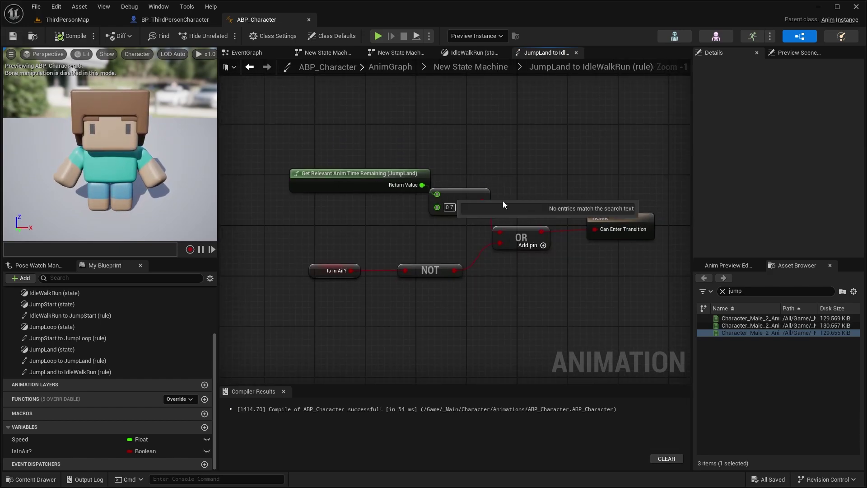
Step: Enable Loop Animation on the Jump_Idle sequence player in the JumpLoop state, compile and save, and return to the state machine
click(484, 69)
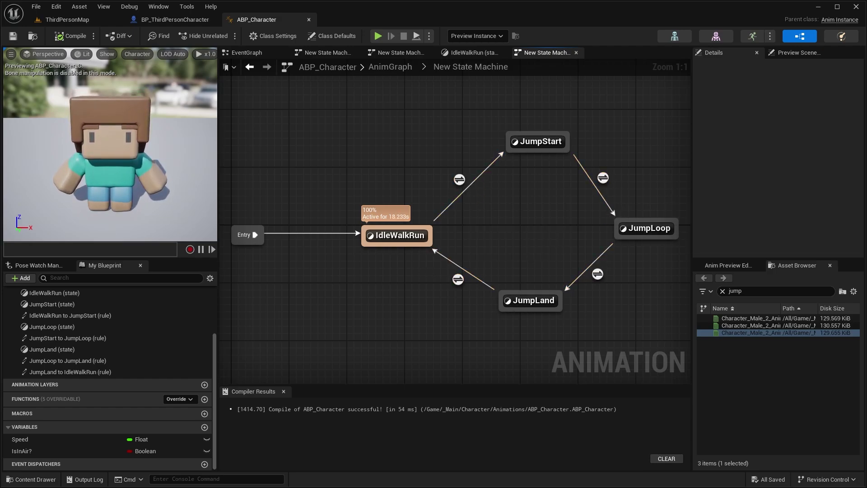
double_click(660, 227)
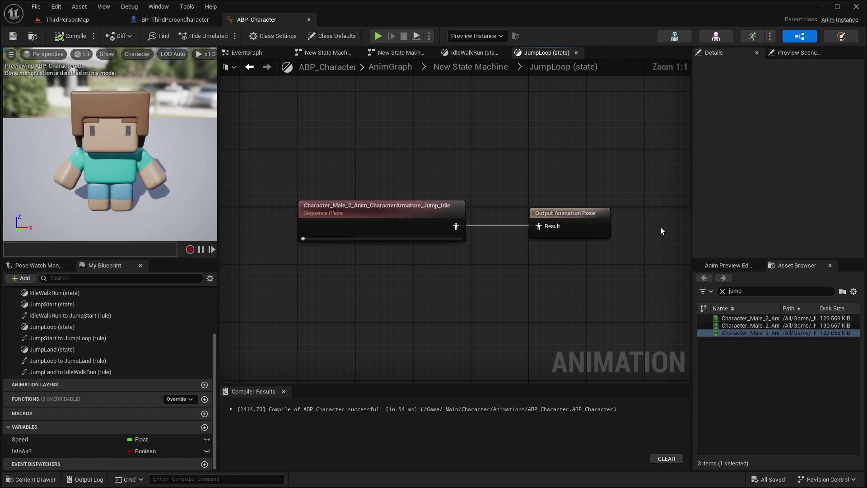
click(396, 238)
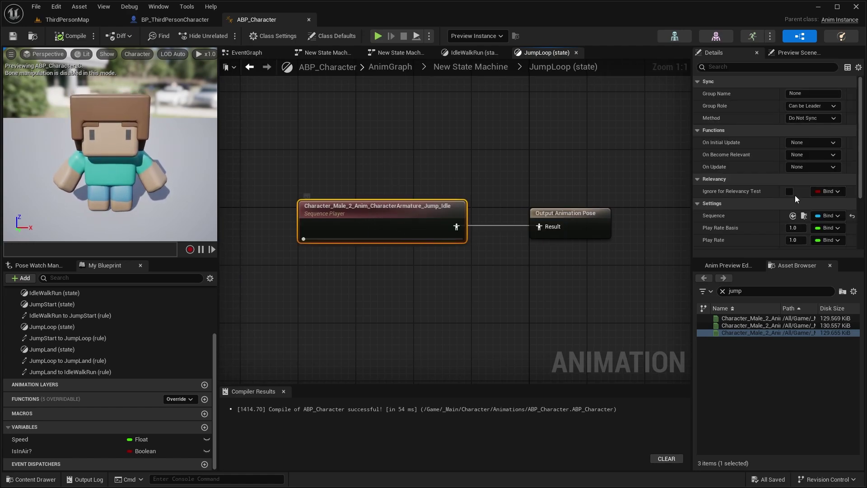
scroll(801, 193, down, 3)
scroll(777, 142, down, 2)
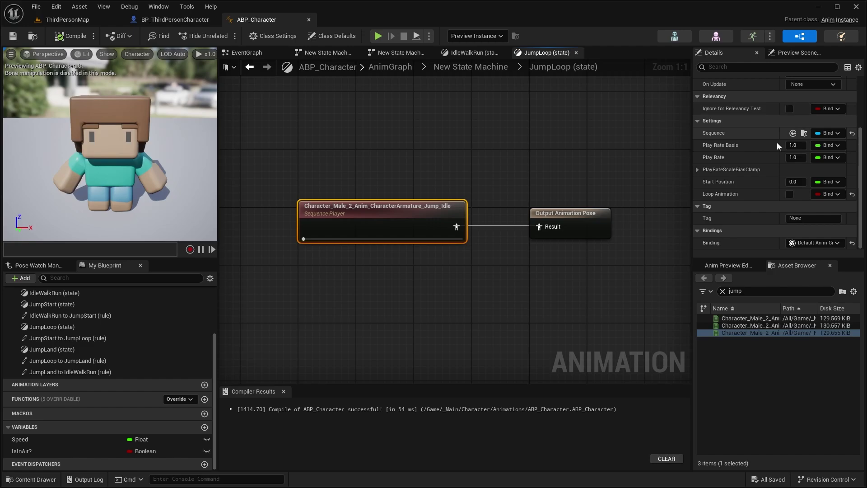
click(789, 194)
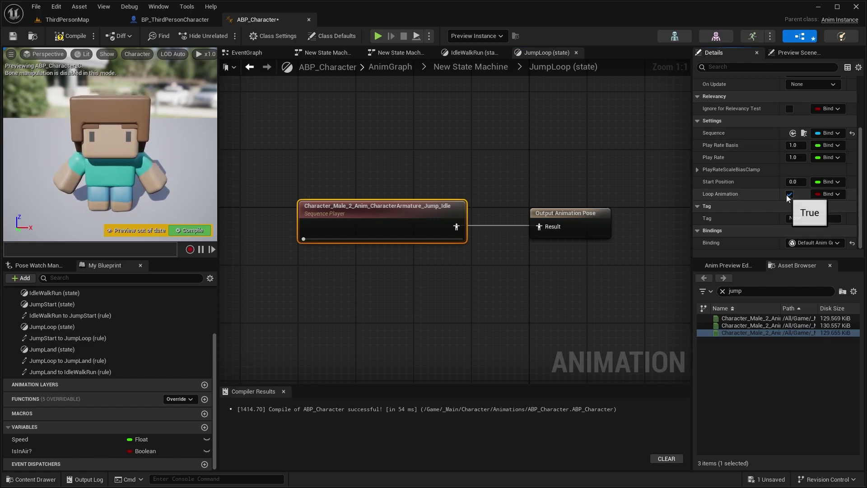
click(91, 37)
click(13, 36)
click(450, 68)
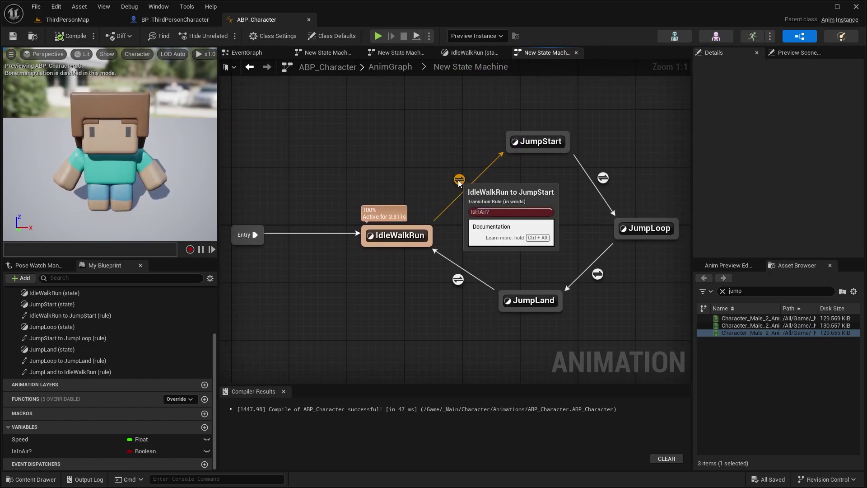
click(49, 450)
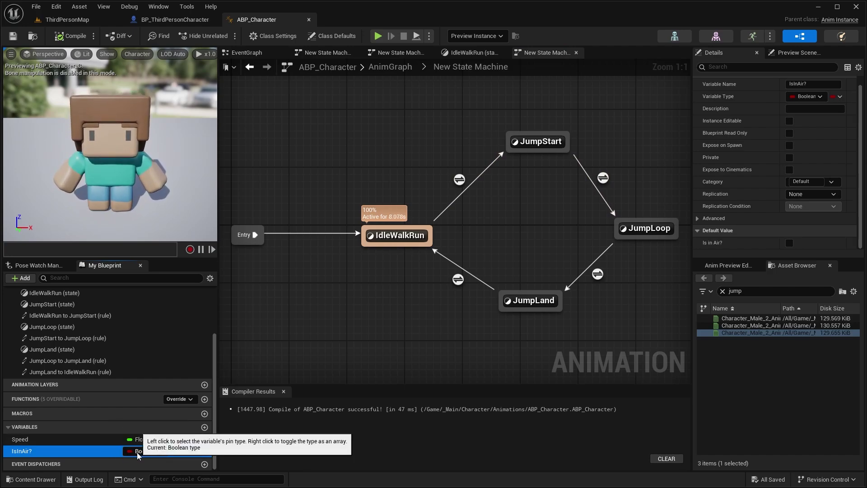
click(51, 441)
click(45, 452)
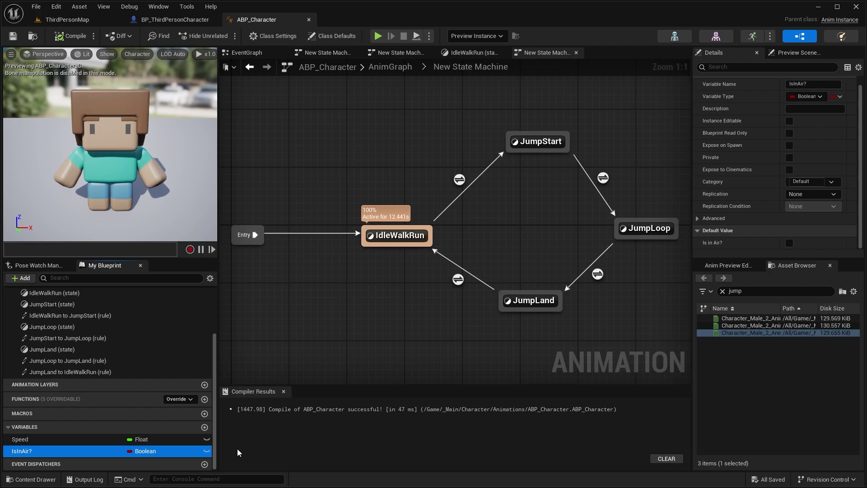
Step: In the EventGraph, add a Get Movement Component node from Try Get Pawn Owner's Return Value
click(253, 55)
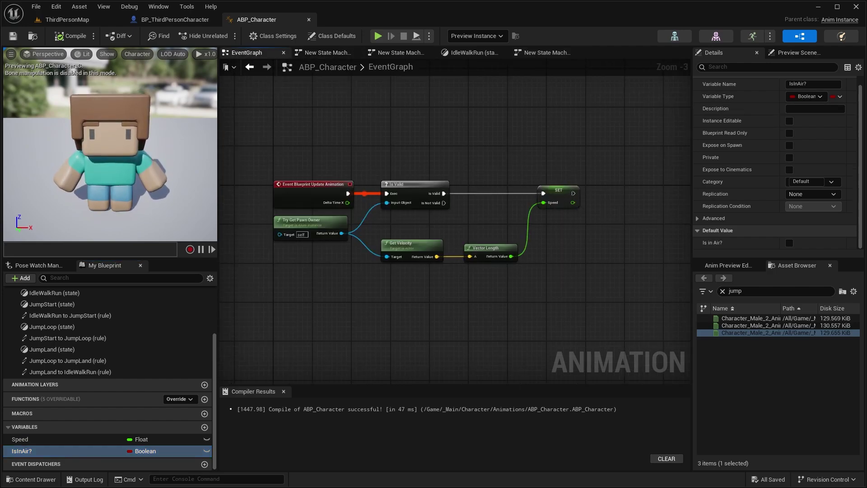
scroll(397, 253, up, 2)
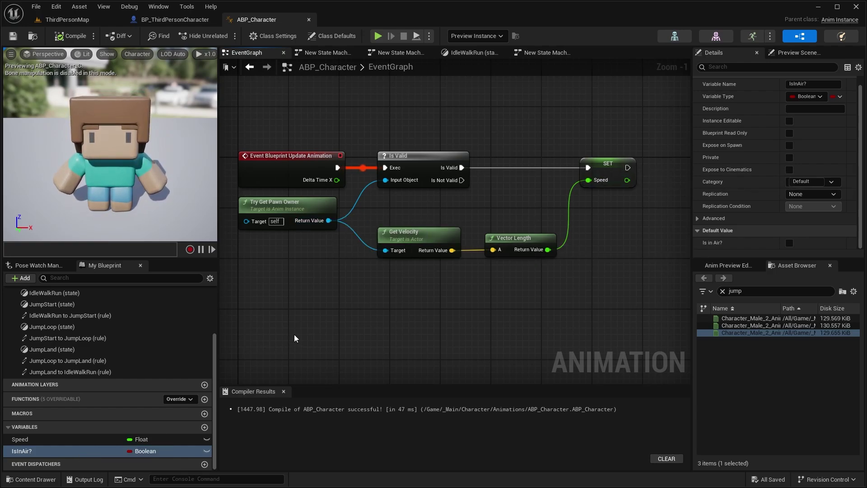
drag(329, 220, 377, 301)
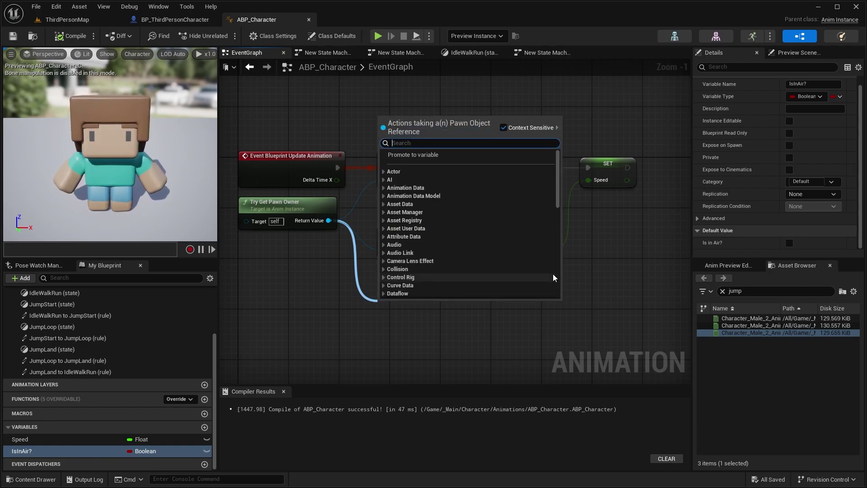
text(get movement comp)
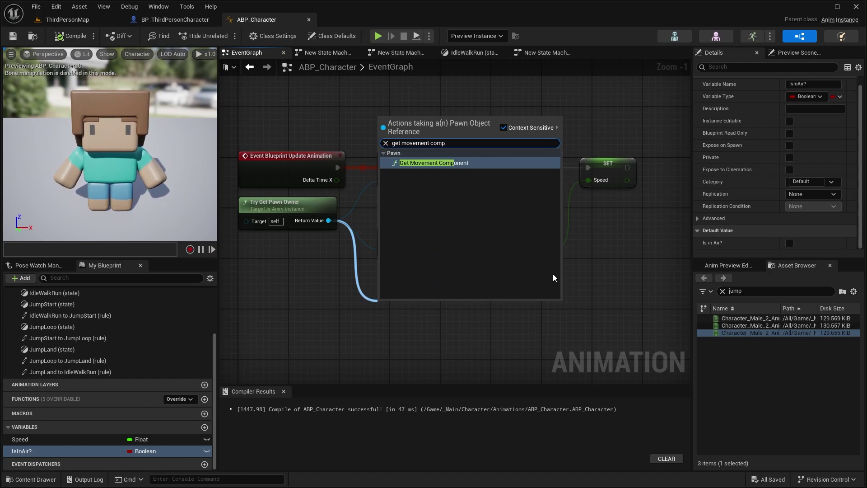
click(452, 165)
right_drag(485, 302, 426, 281)
Step: Add an Is Falling node from the movement component's Return Value and align it beside that node
drag(399, 298, 467, 285)
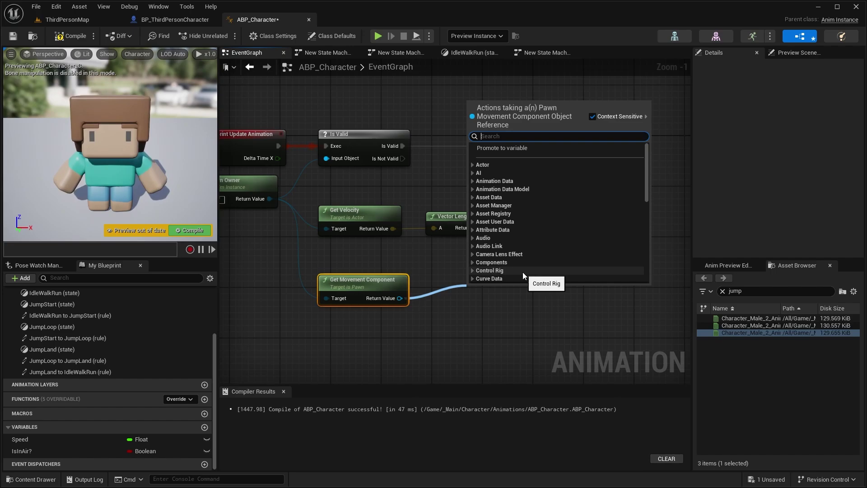
text(is falling)
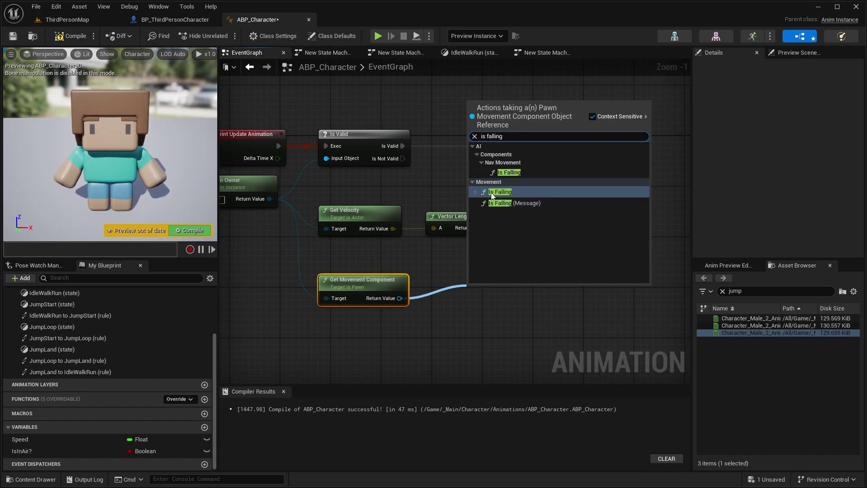
click(500, 191)
right_drag(564, 228, 492, 235)
drag(446, 296, 416, 290)
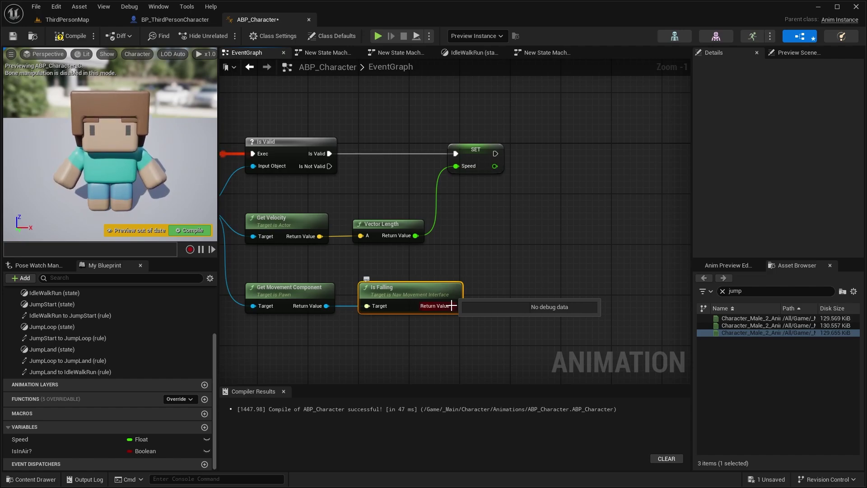
Step: Add a SET IsInAir? node after SET Speed, feed it Is Falling's Return Value, and compile and save the blueprint
drag(75, 455, 602, 148)
click(616, 181)
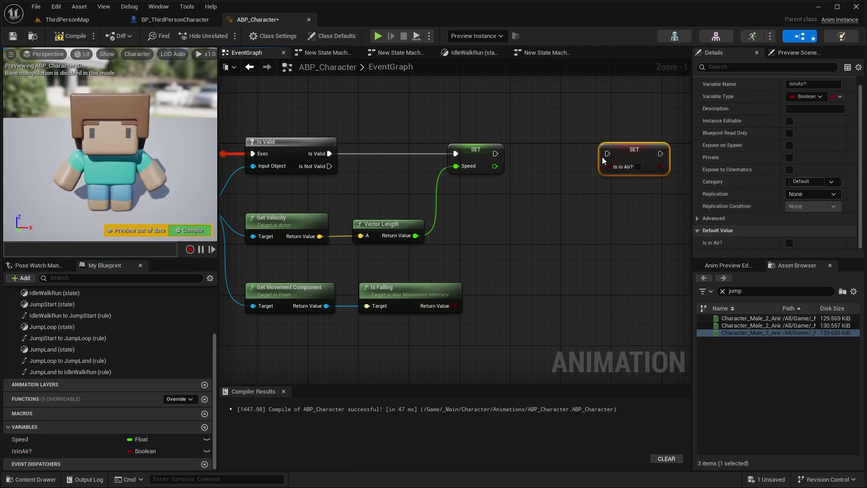
drag(495, 154, 607, 154)
drag(608, 167, 454, 306)
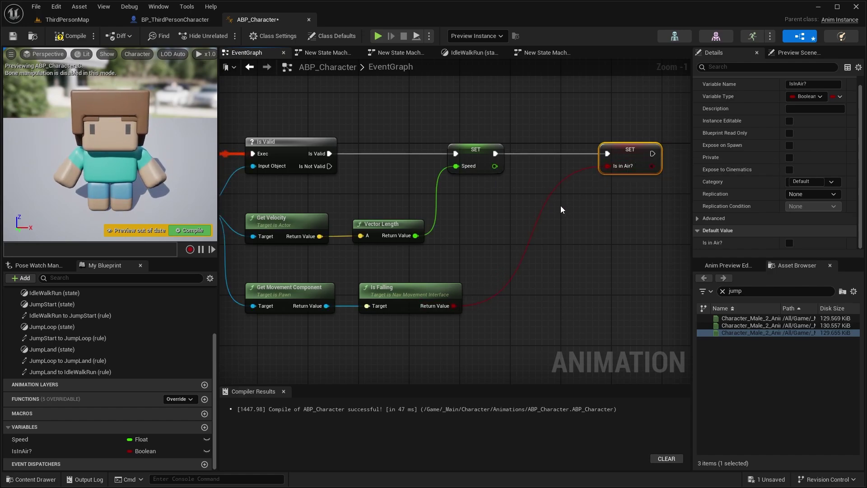
scroll(558, 207, down, 1)
drag(671, 156, 649, 156)
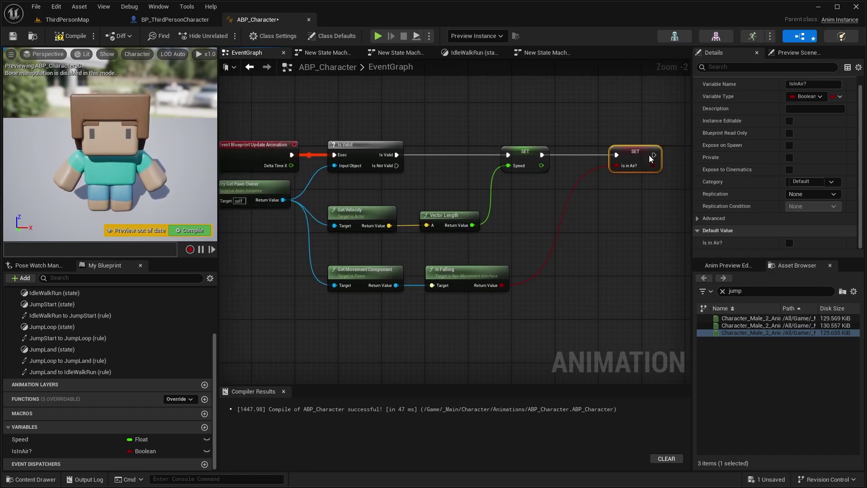
click(68, 35)
click(12, 36)
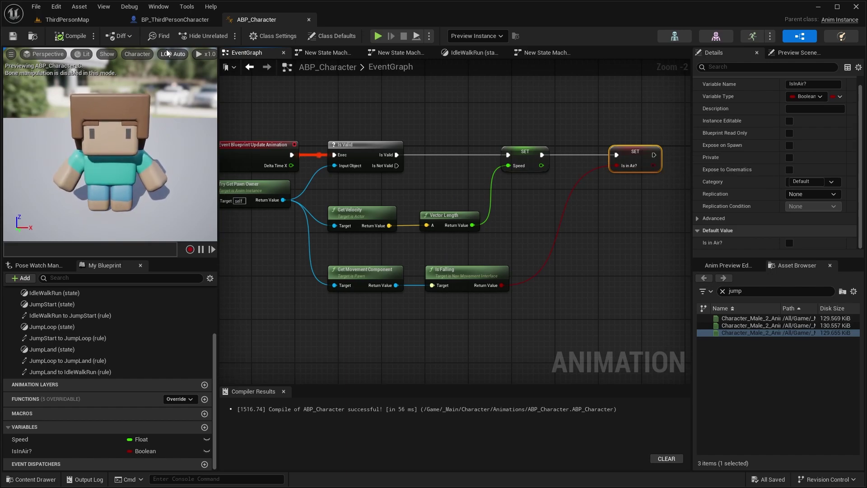
Step: Play ThirdPersonMap in the editor and test the character's jump animations while running in different directions
click(67, 19)
click(221, 36)
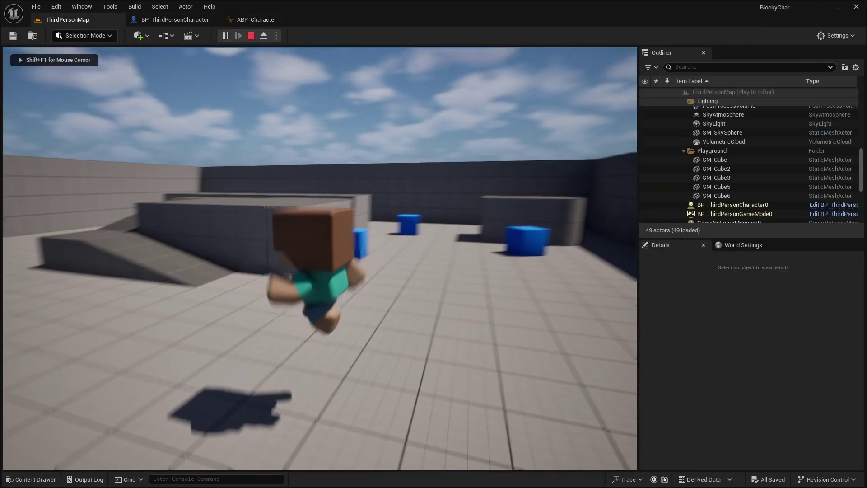
key(space)
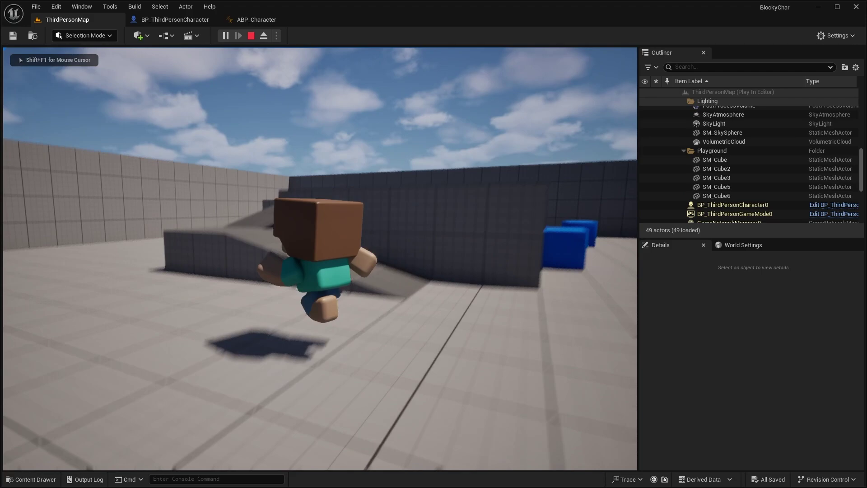
key(space)
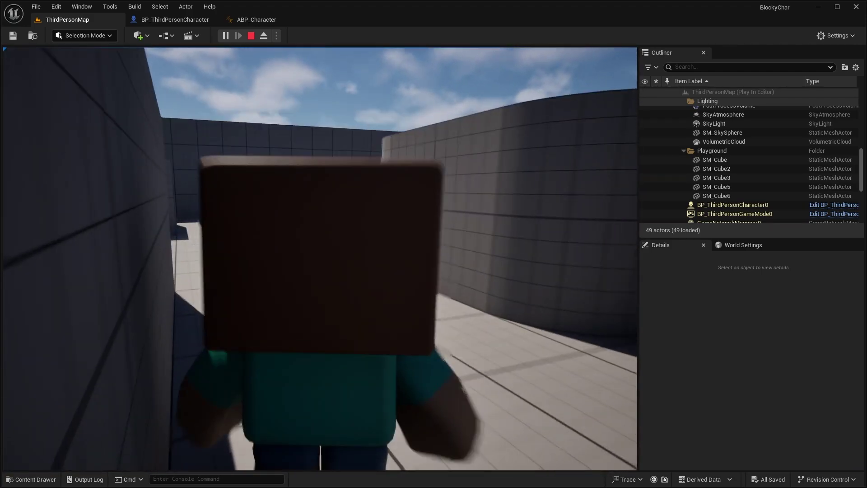
key(space)
key(s)
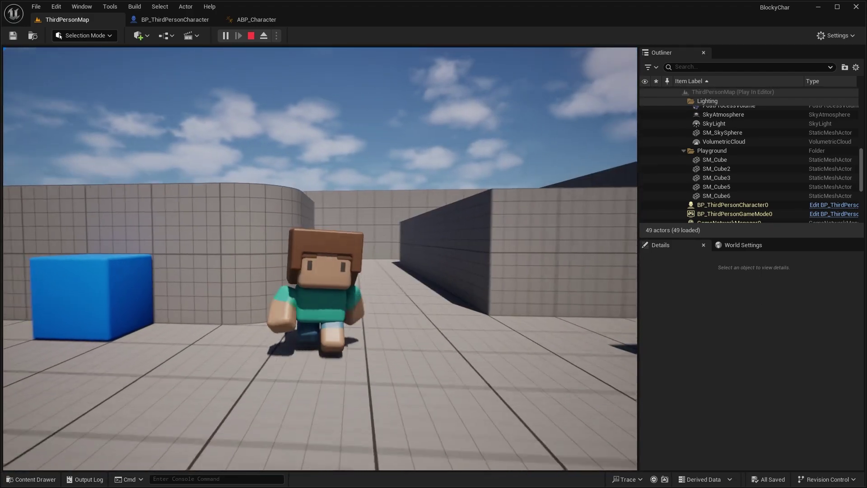
key(w)
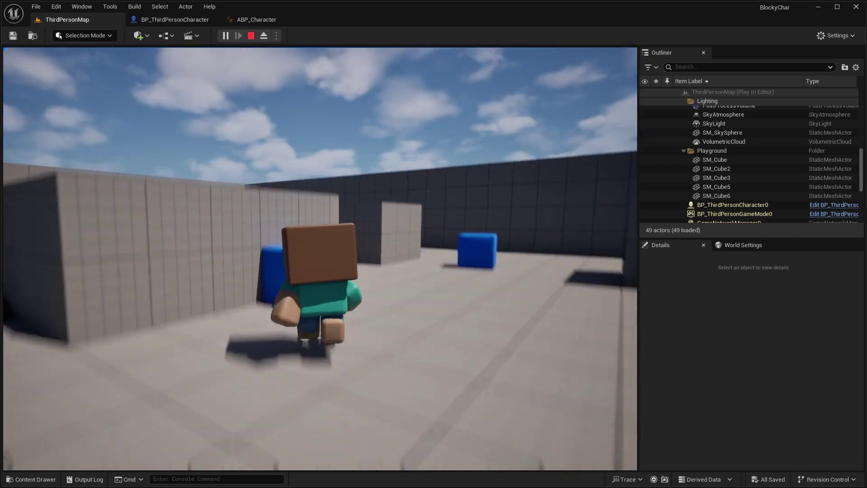
key(s)
key(w)
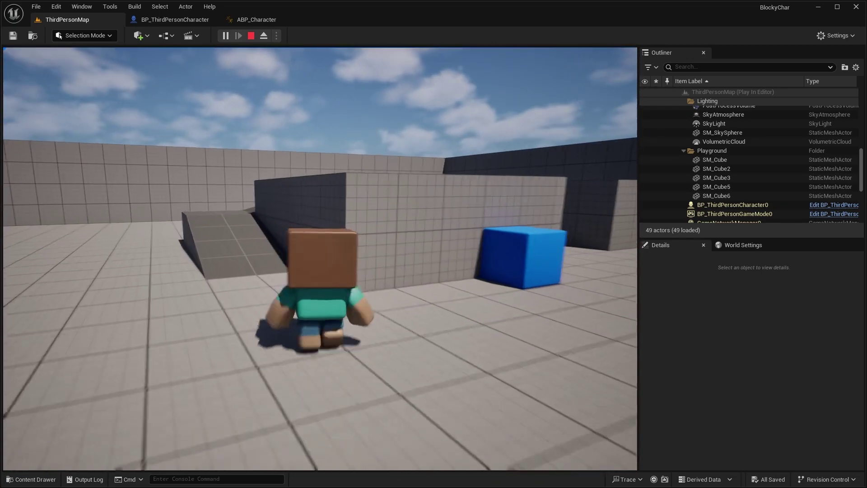
key(a)
key(space)
key(s)
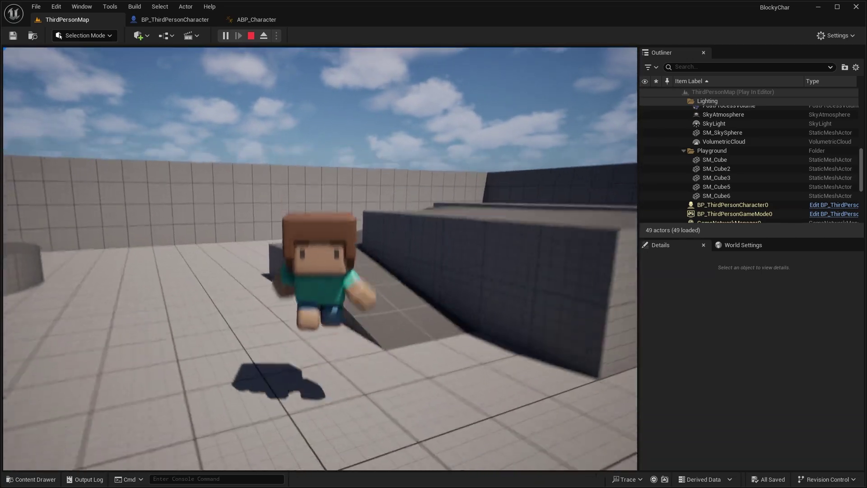
key(w)
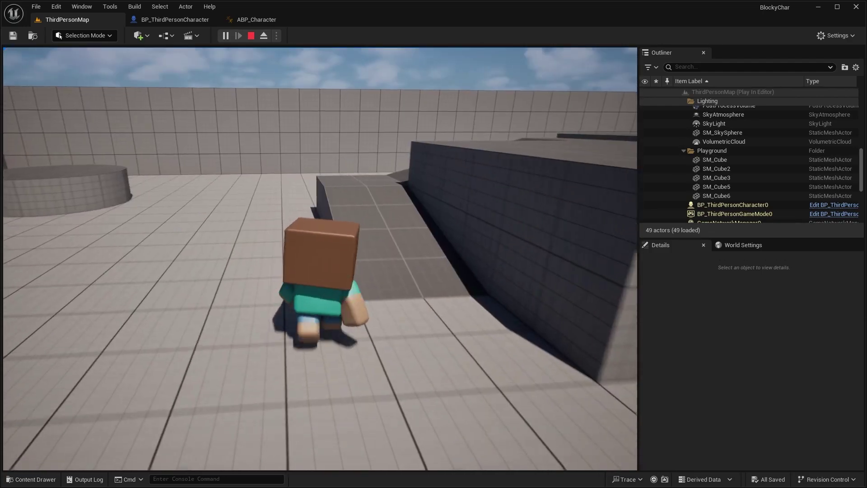